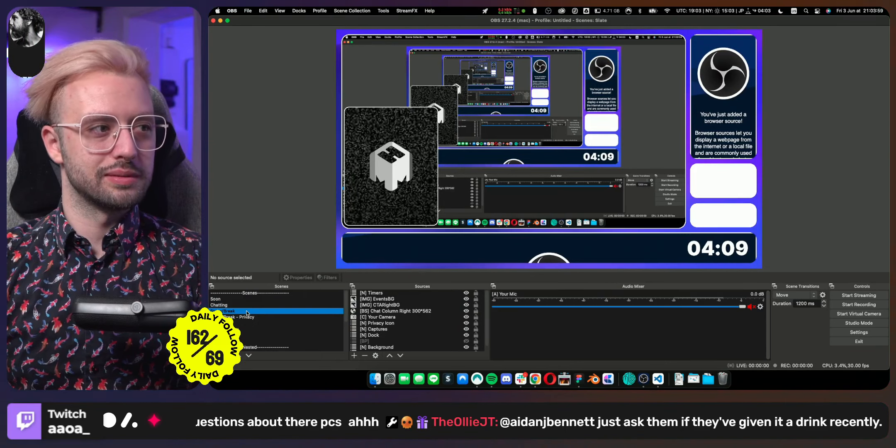
Select the camera source and alternate between the Break scene and the smaller-camera scene to preview the scene transition.
{"action": "left_click", "coordinate": [278, 161]}
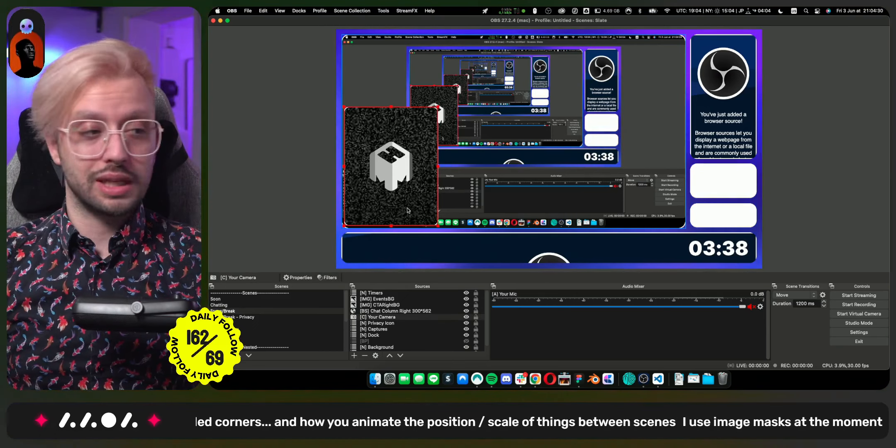
{"action": "left_click", "coordinate": [226, 322]}
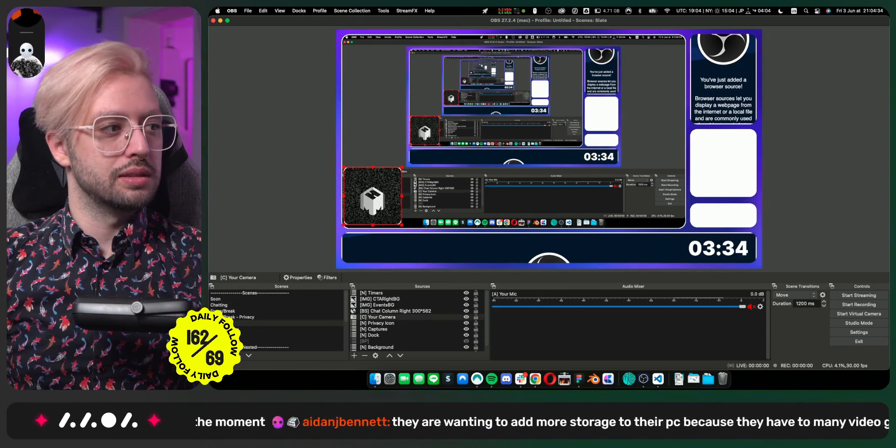
{"action": "left_click", "coordinate": [229, 310]}
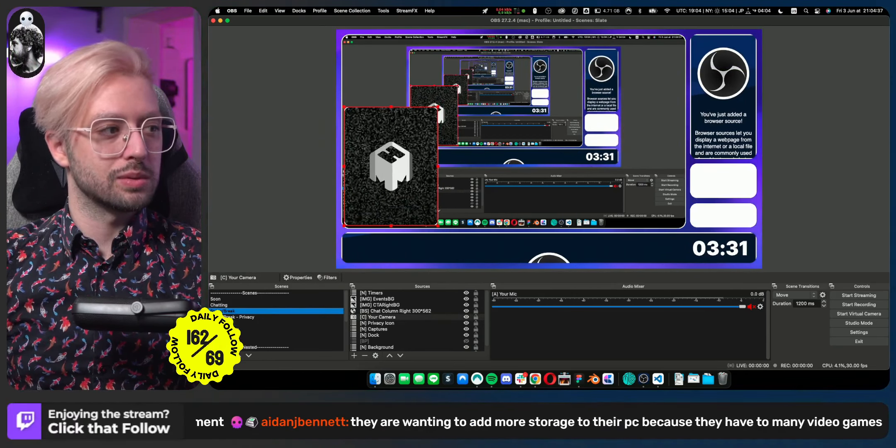
{"action": "left_click", "coordinate": [226, 322]}
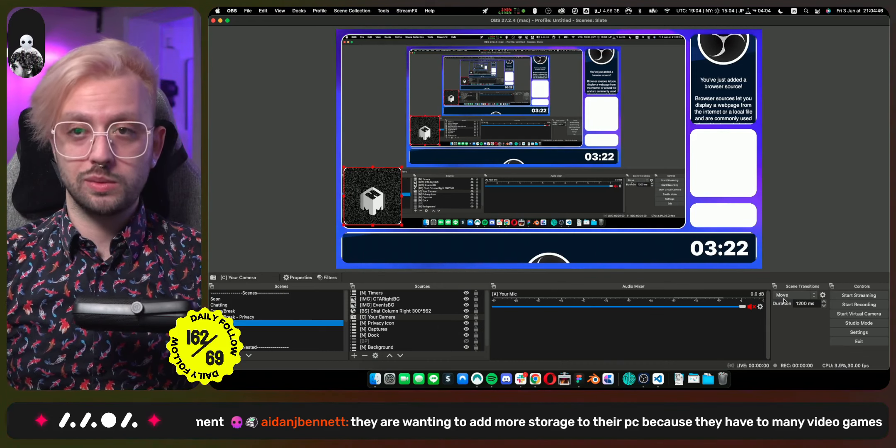
Open the Move transition's properties and examine its name matching, switch point, easing and matched-item settings.
{"action": "left_click", "coordinate": [813, 294]}
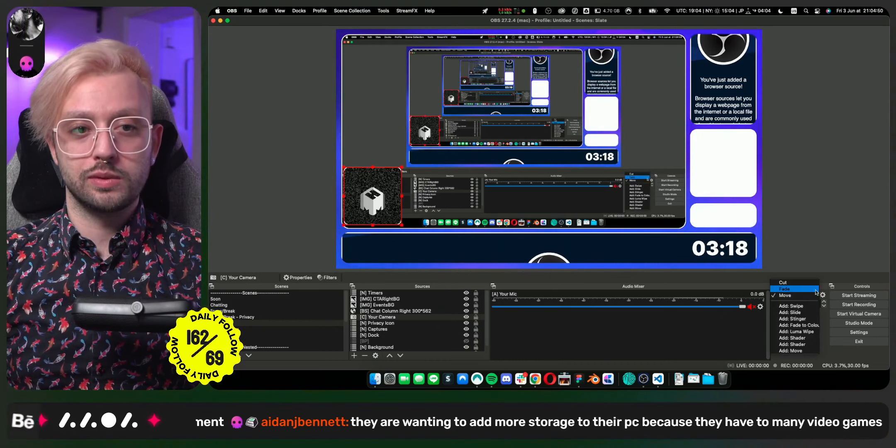
{"action": "left_click", "coordinate": [788, 295]}
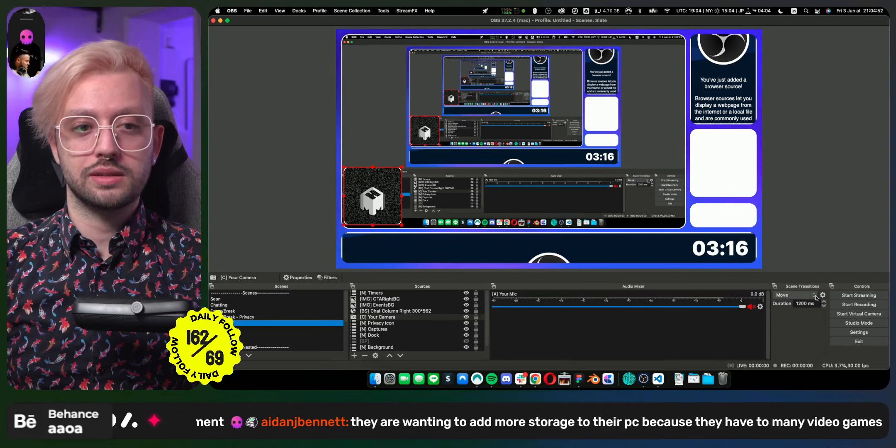
{"action": "left_click", "coordinate": [791, 295]}
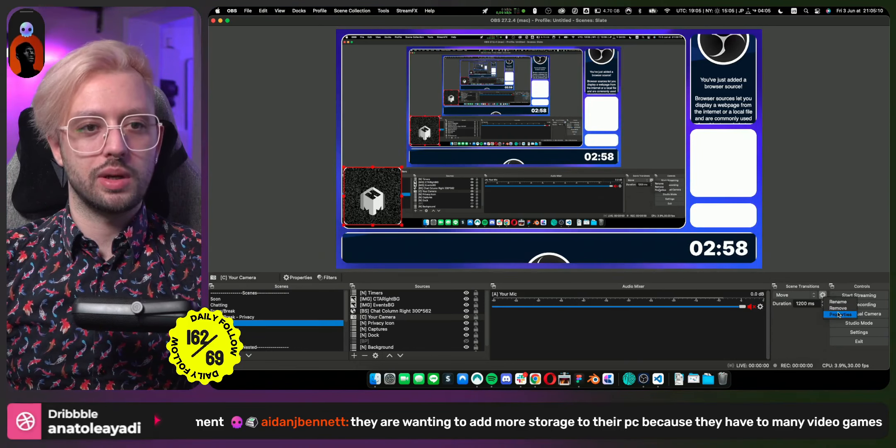
{"action": "left_click", "coordinate": [786, 351]}
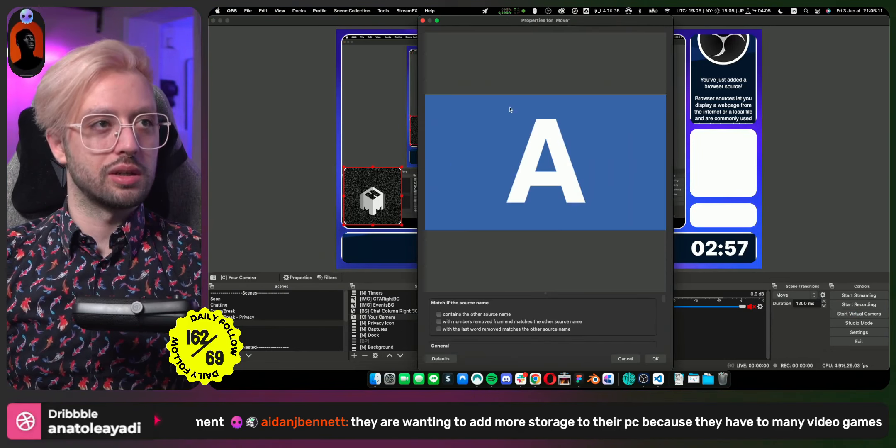
{"action": "left_click_drag", "start_coordinate": [545, 293], "coordinate": [553, 158]}
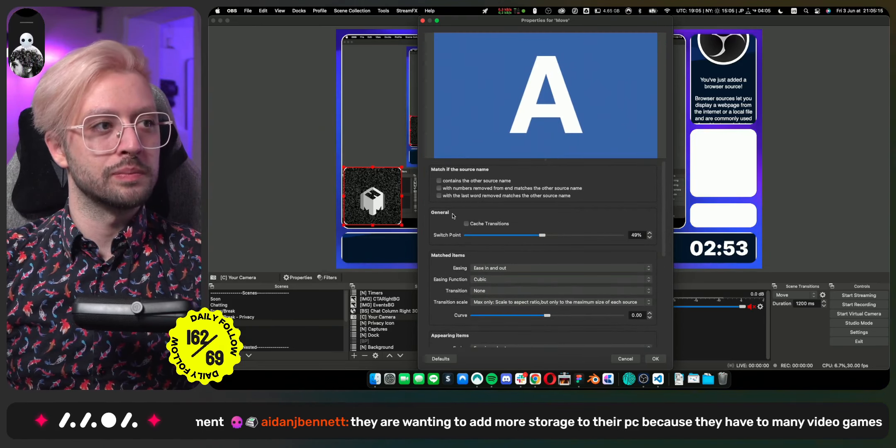
{"action": "scroll", "coordinate": [453, 216], "scroll_direction": "down", "scroll_amount": 2}
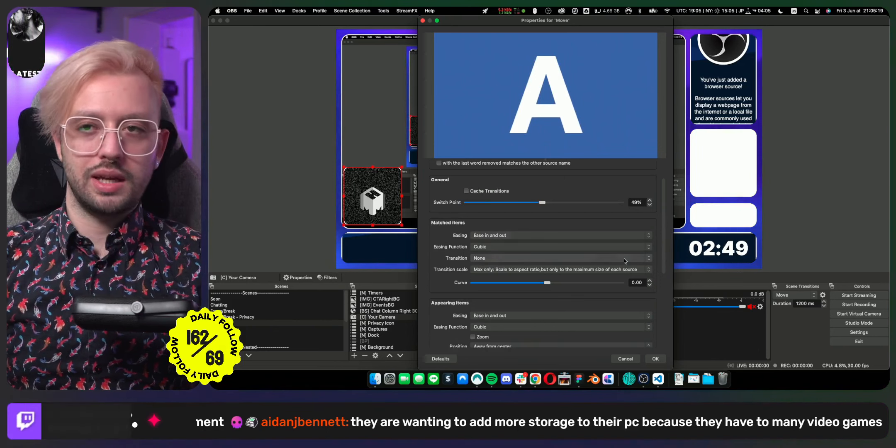
{"action": "scroll", "coordinate": [453, 244], "scroll_direction": "down", "scroll_amount": 6}
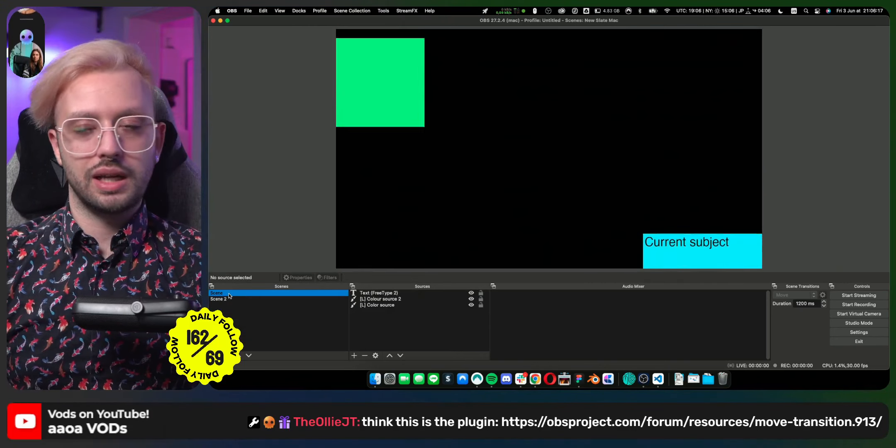
Copy the green color source from Scene into Scene 2 and place it near the centre of the canvas.
{"action": "left_click", "coordinate": [235, 299]}
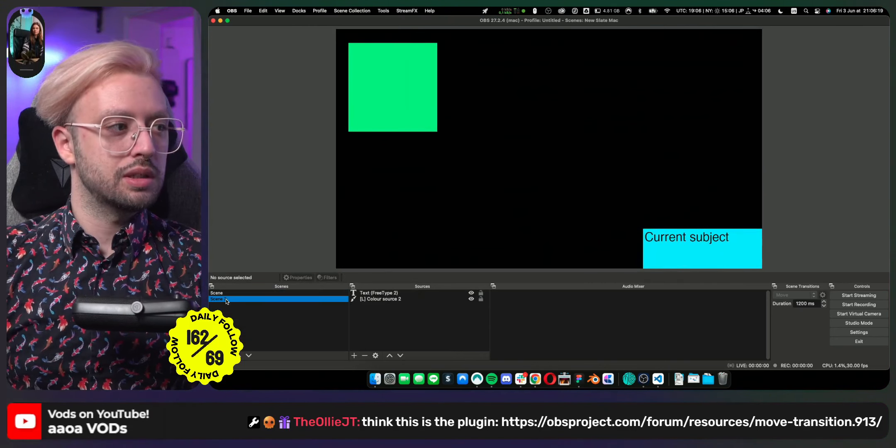
{"action": "left_click", "coordinate": [239, 293]}
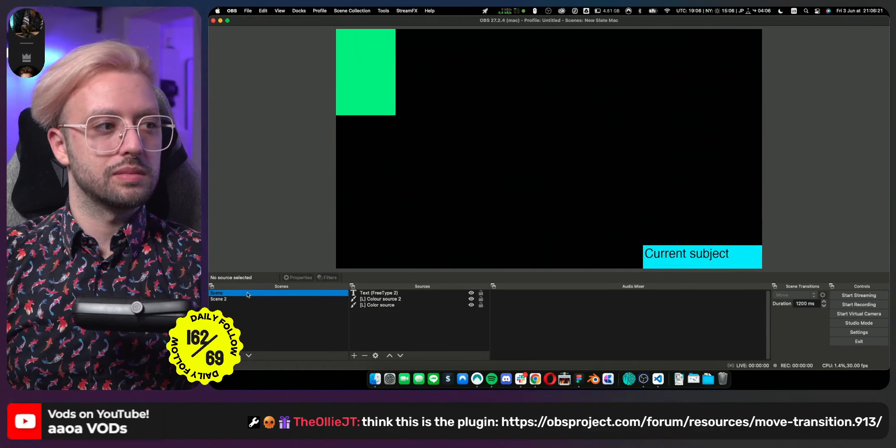
{"action": "left_click", "coordinate": [381, 93]}
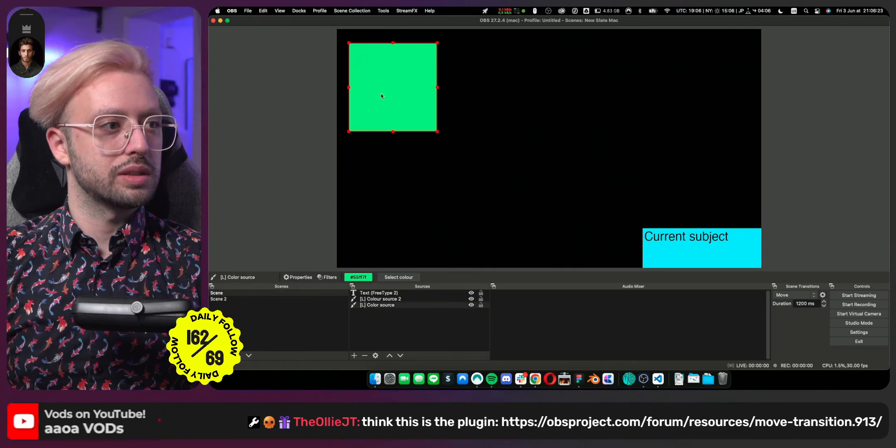
{"action": "left_click", "coordinate": [260, 298]}
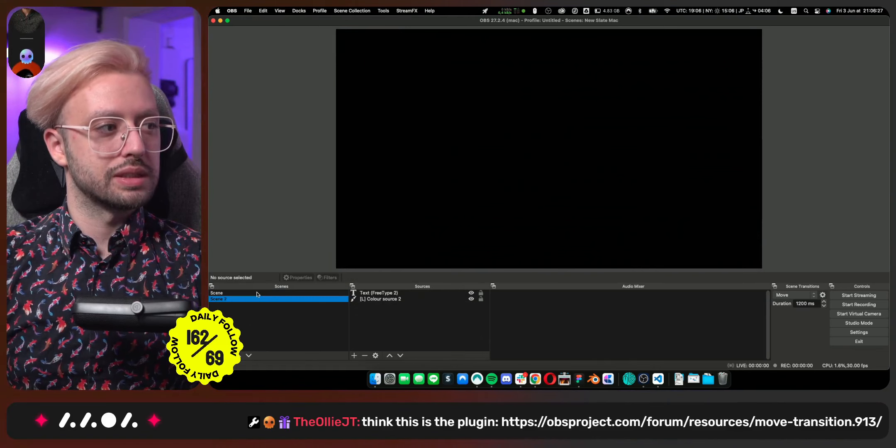
{"action": "key", "text": "Up"}
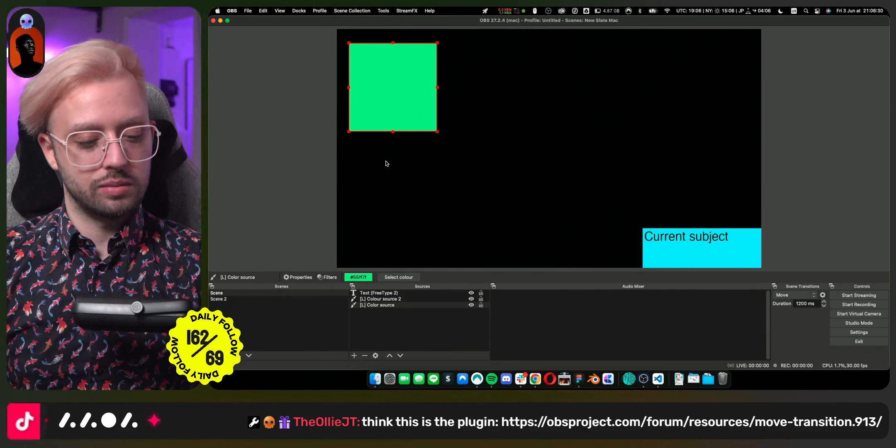
{"action": "left_click", "coordinate": [259, 299]}
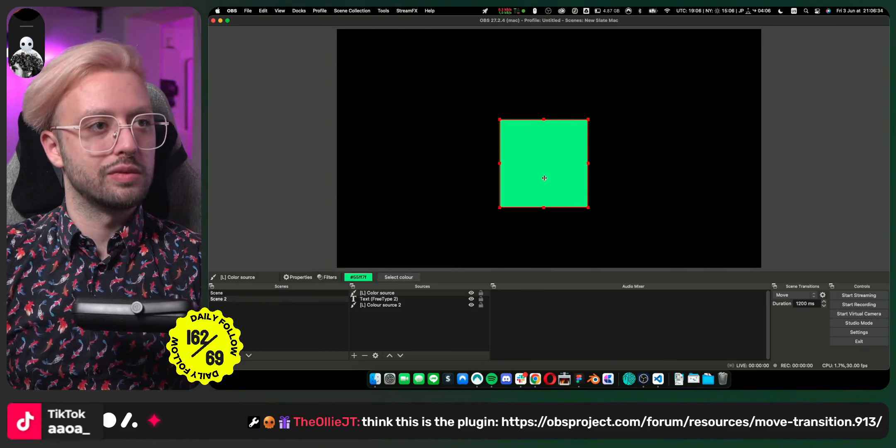
Stretch the green color source in Scene 2 to about twice its width and move it towards the canvas's lower right.
{"action": "left_click", "coordinate": [280, 294]}
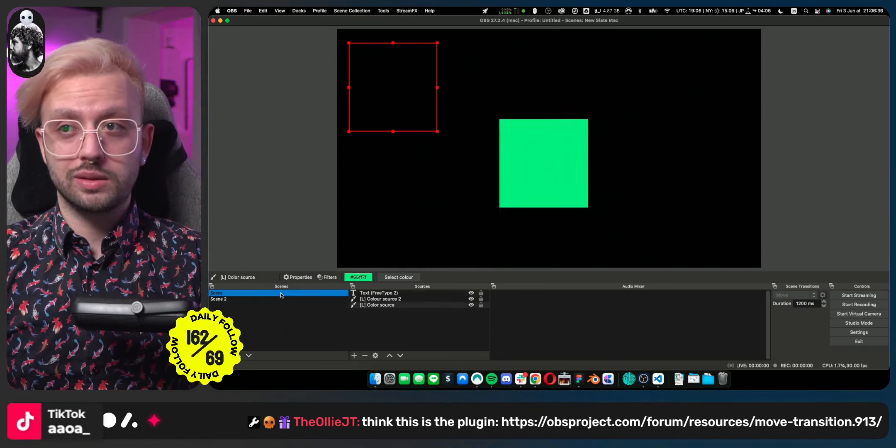
{"action": "left_click", "coordinate": [280, 299]}
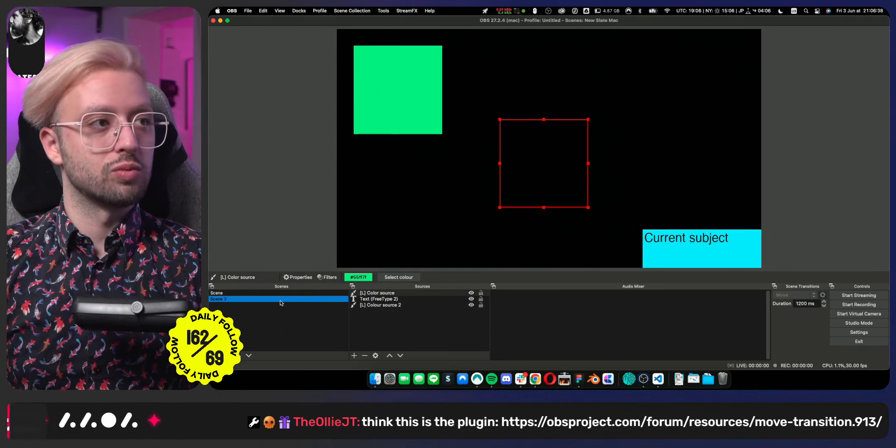
{"action": "left_click_drag", "start_coordinate": [500, 163], "coordinate": [402, 162]}
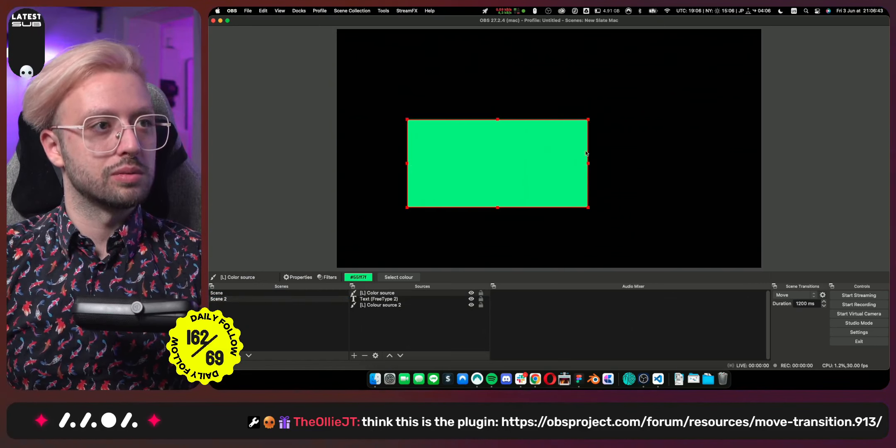
{"action": "left_click_drag", "start_coordinate": [471, 179], "coordinate": [531, 198]}
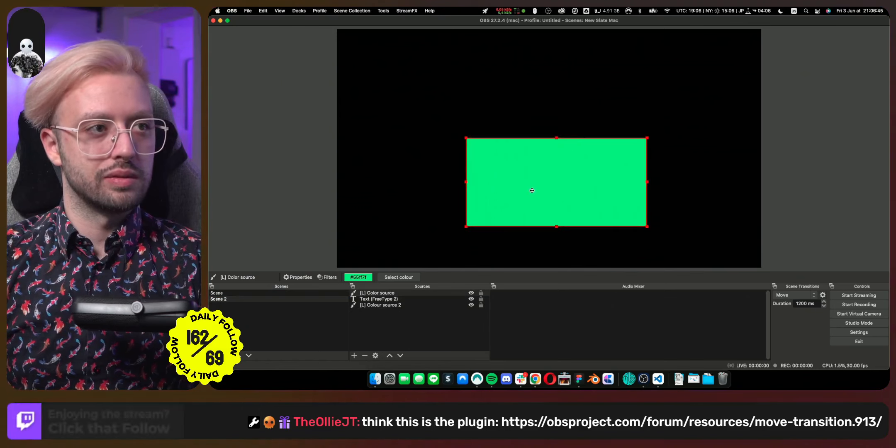
Alternate between Scene and Scene 2 to preview the Move transition on the stretched green source.
{"action": "left_click", "coordinate": [258, 293]}
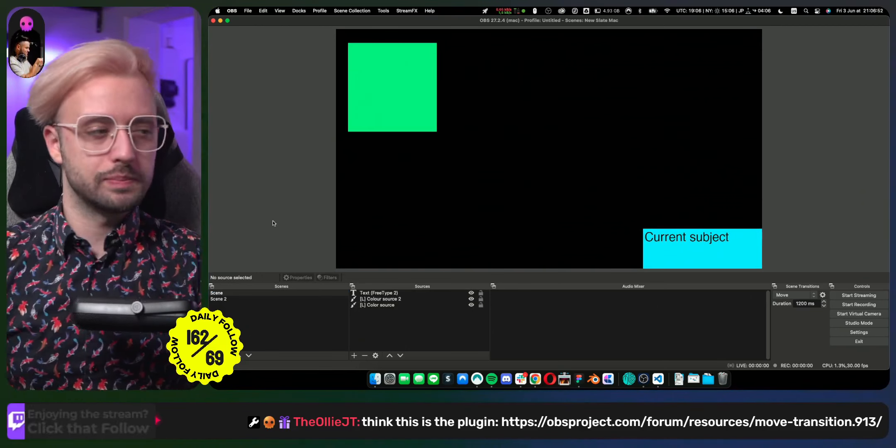
{"action": "left_click", "coordinate": [239, 299]}
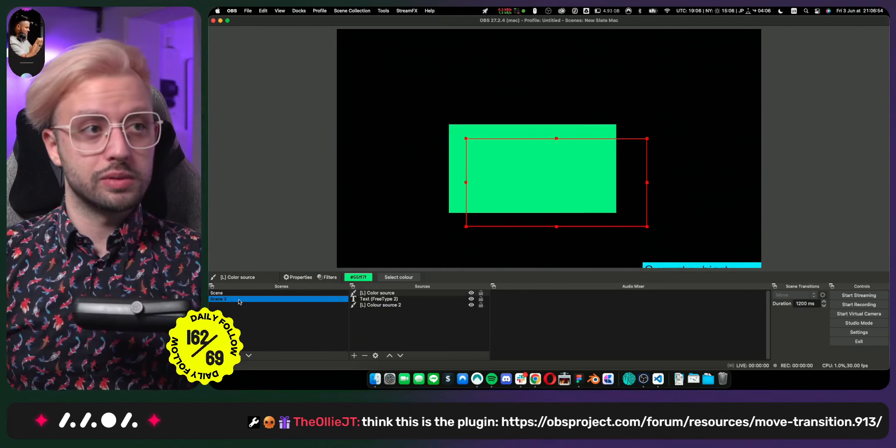
{"action": "left_click", "coordinate": [239, 294]}
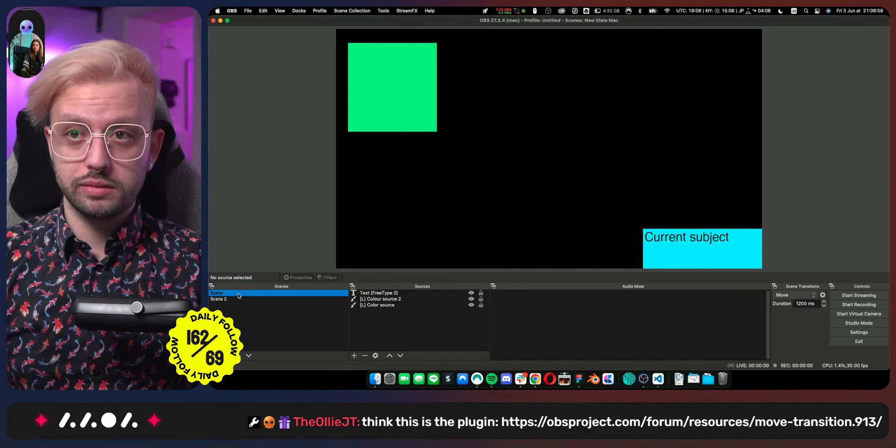
Load the Slate scene collection and switch to its Break scene with the large camera.
{"action": "left_click", "coordinate": [354, 11]}
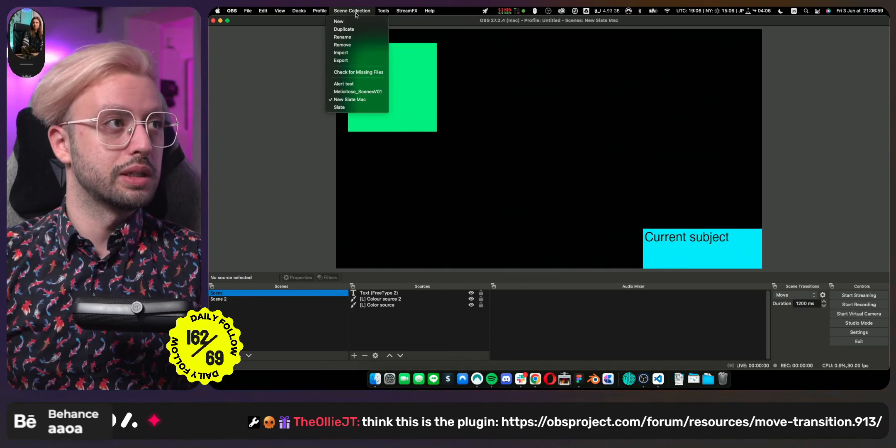
{"action": "left_click", "coordinate": [345, 106]}
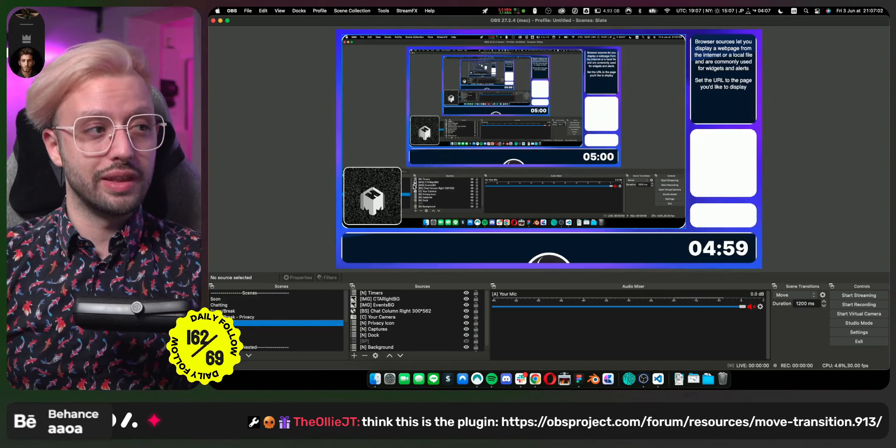
{"action": "left_click", "coordinate": [224, 311]}
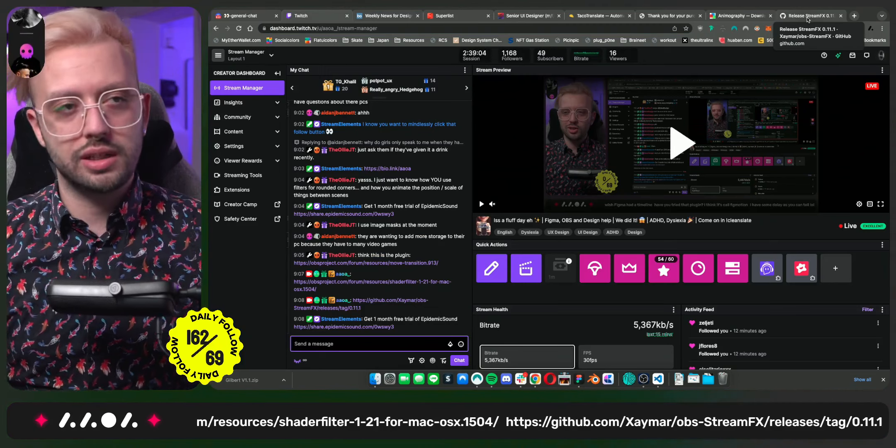
View the StreamFX 0.11.1 release page on GitHub in the browser, and return to OBS.
{"action": "left_click", "coordinate": [807, 16]}
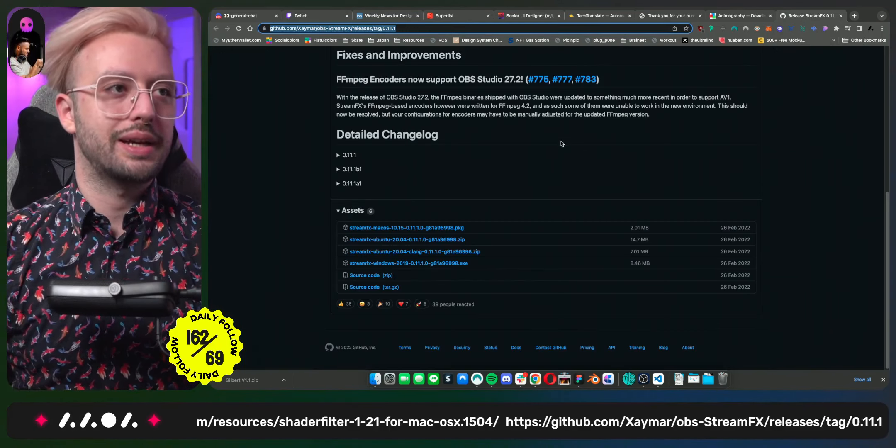
{"action": "key", "text": "super+Tab"}
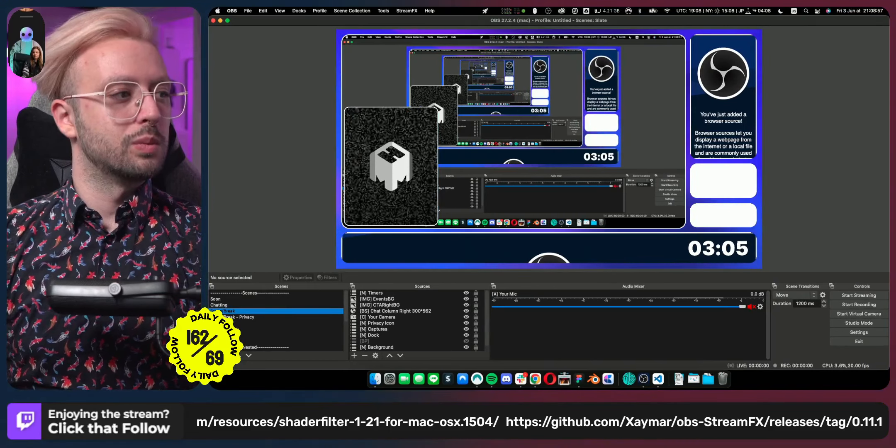
Replay the Move transition between the Break scene and the smaller-camera scene, and select the camera source in the latter.
{"action": "left_click", "coordinate": [234, 323]}
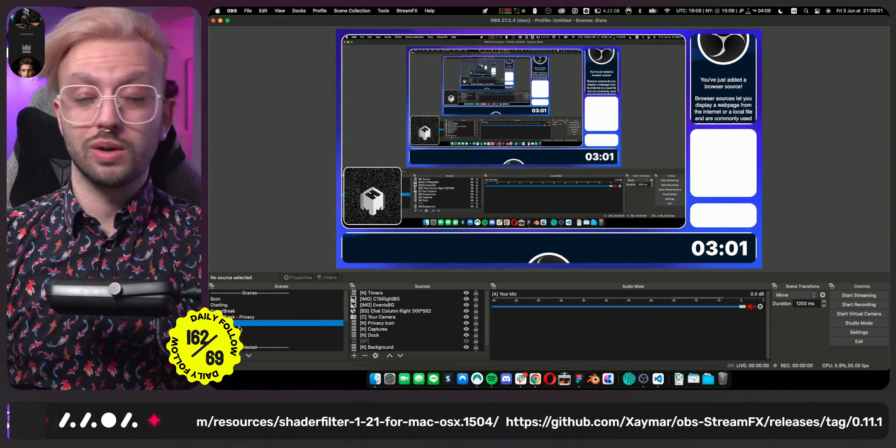
{"action": "left_click", "coordinate": [240, 312]}
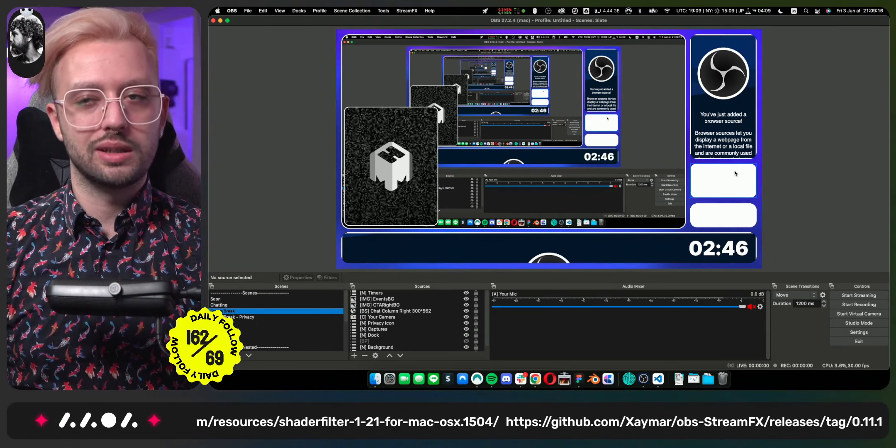
{"action": "left_click", "coordinate": [224, 322]}
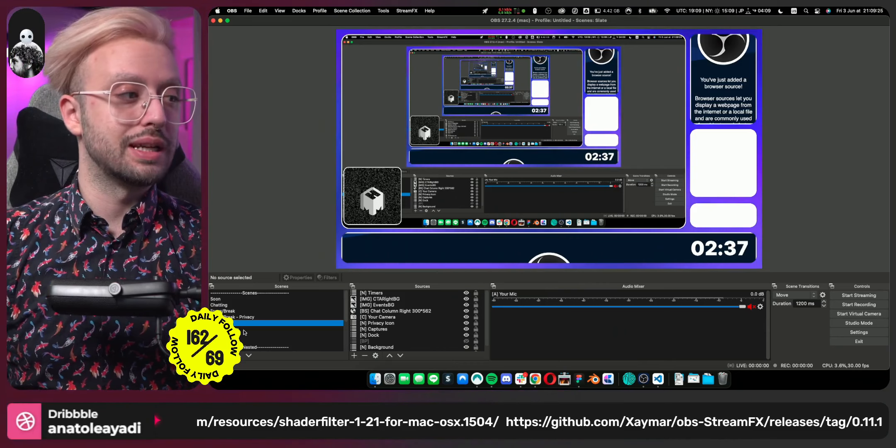
{"action": "left_click", "coordinate": [239, 312]}
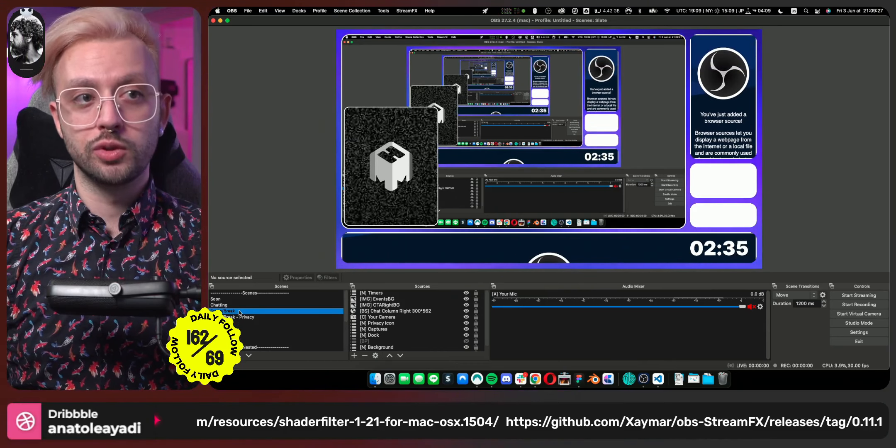
{"action": "left_click", "coordinate": [258, 323]}
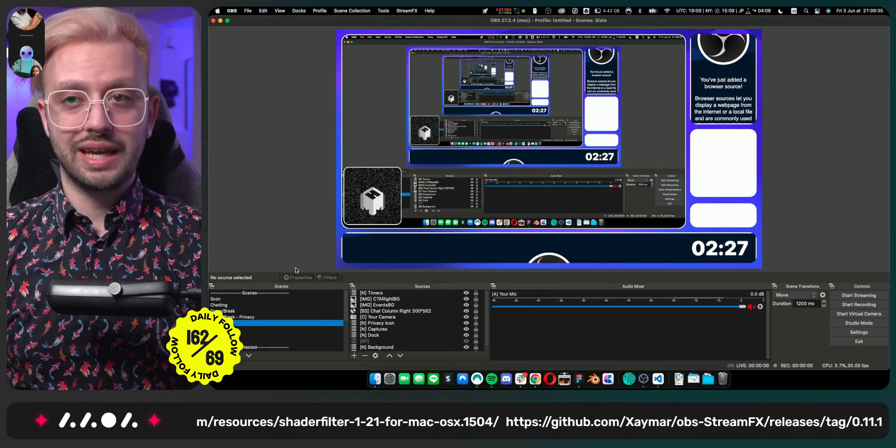
{"action": "left_click", "coordinate": [389, 174]}
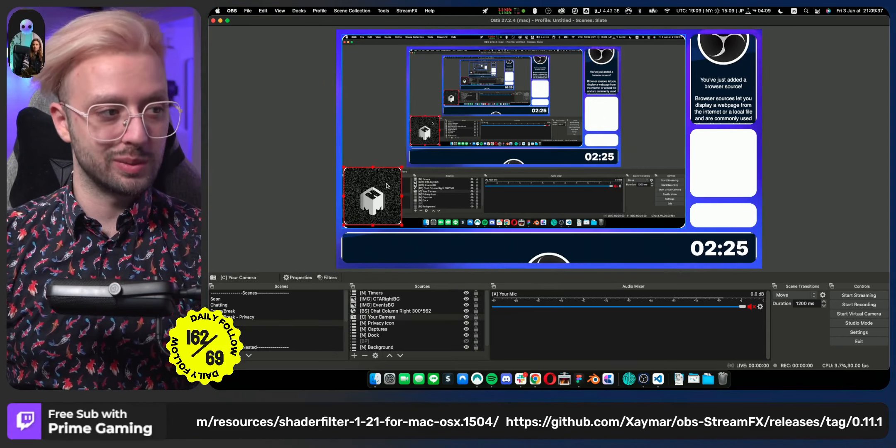
Open the camera source's filters and compare the settings of its Radius and Crop effect filters.
{"action": "left_click", "coordinate": [332, 278]}
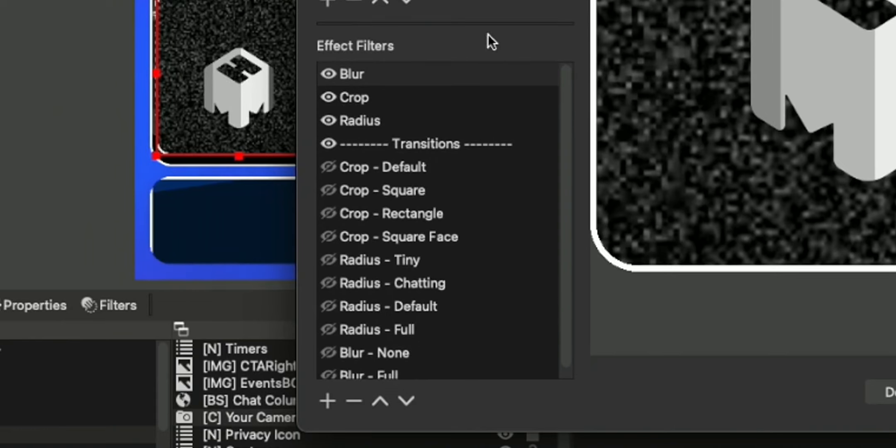
{"action": "left_click_drag", "start_coordinate": [536, 434], "coordinate": [536, 447]}
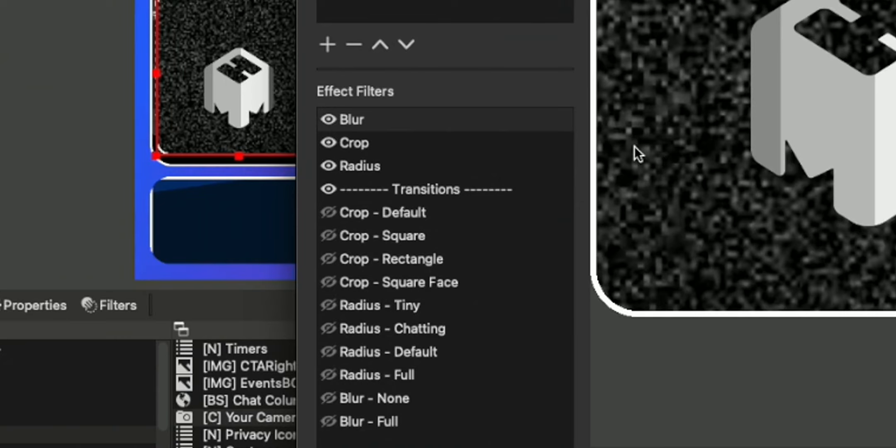
{"action": "left_click", "coordinate": [361, 168]}
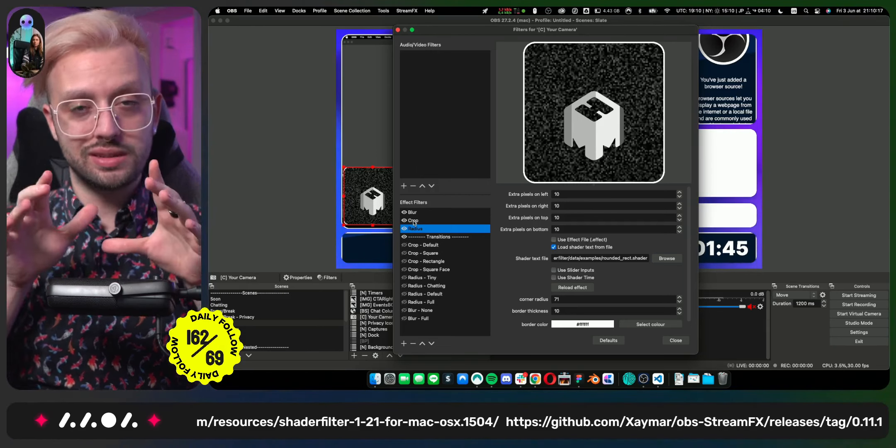
{"action": "left_click", "coordinate": [415, 221]}
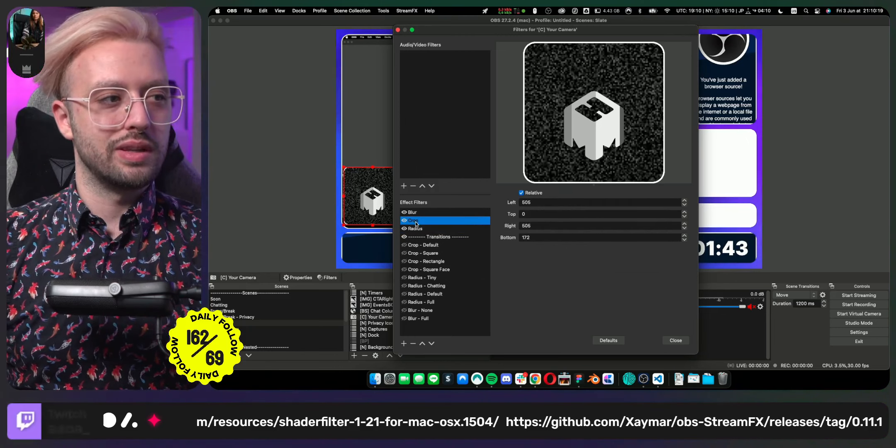
{"action": "left_click", "coordinate": [416, 230]}
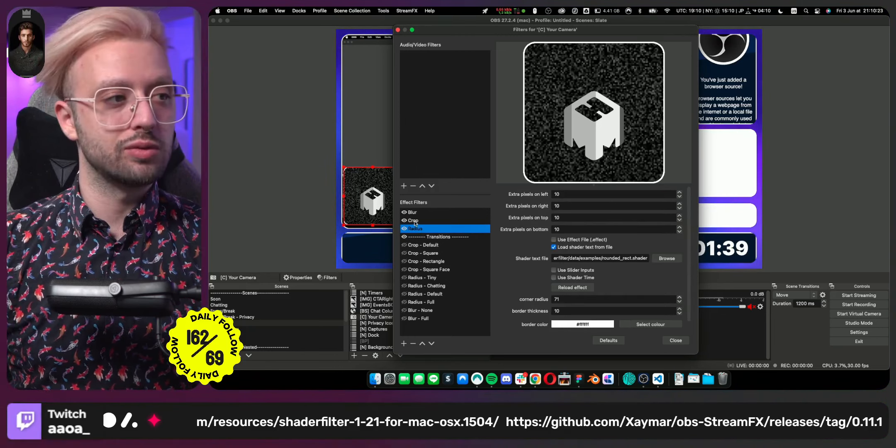
{"action": "left_click", "coordinate": [414, 221]}
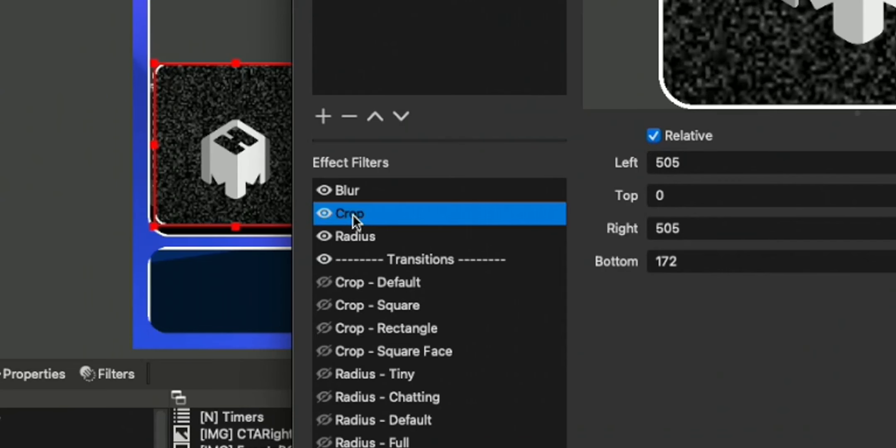
{"action": "key", "text": "Escape"}
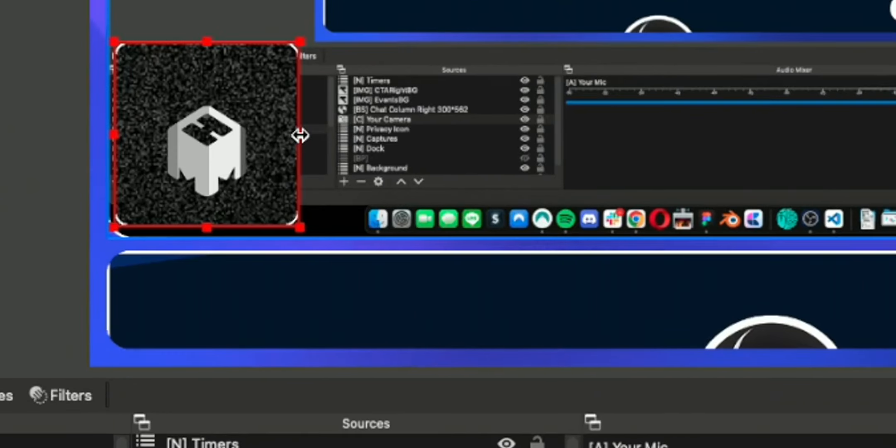
Try to crop the camera source inward from its right edge in the preview.
{"action": "left_click_drag", "start_coordinate": [299, 135], "coordinate": [264, 134]}
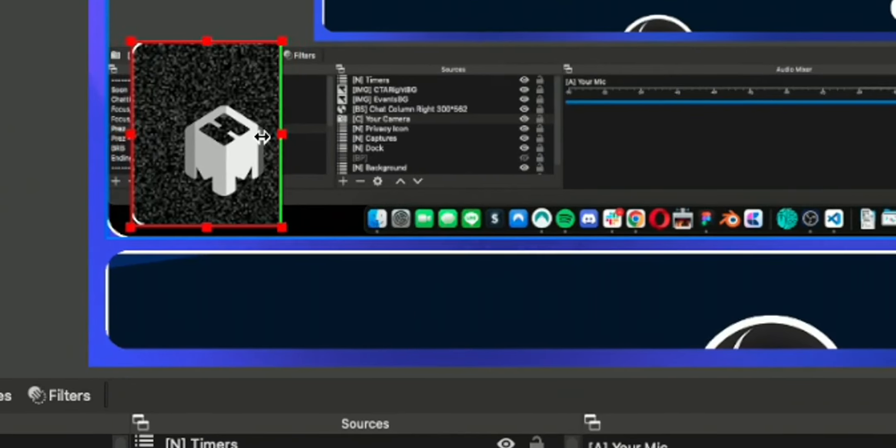
{"action": "left_click", "coordinate": [5, 149]}
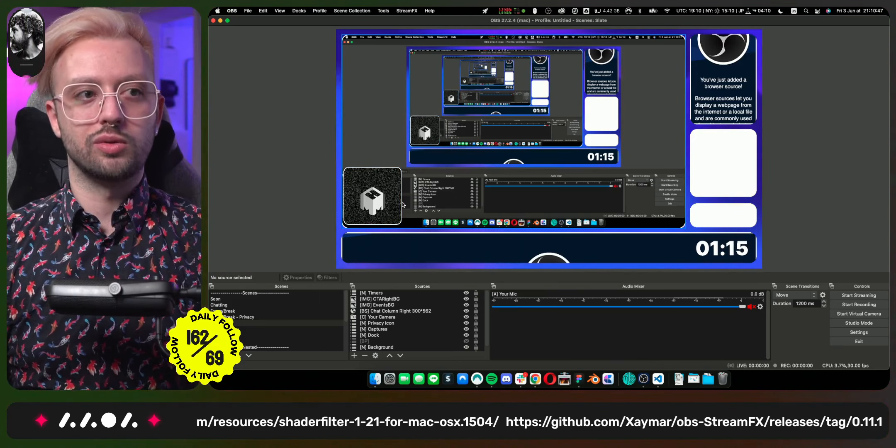
Reopen the camera's filters and look through the Crop filter and the list of crop, radius and blur transition filters.
{"action": "left_click", "coordinate": [360, 180]}
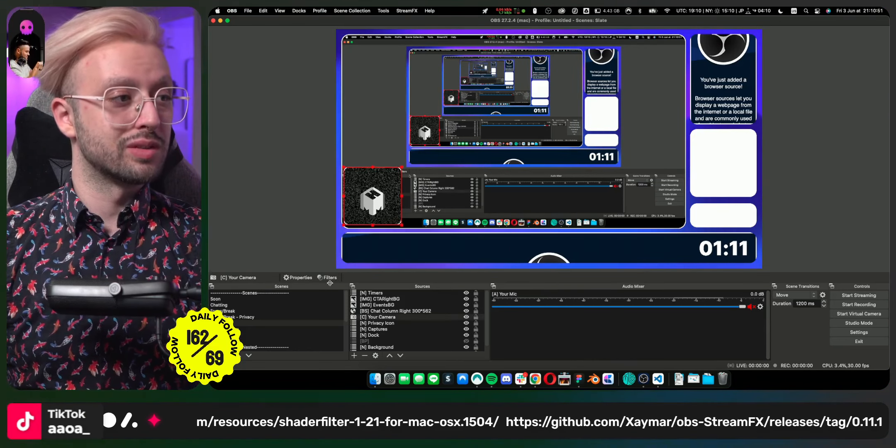
{"action": "left_click", "coordinate": [328, 278]}
{"action": "left_click", "coordinate": [417, 220]}
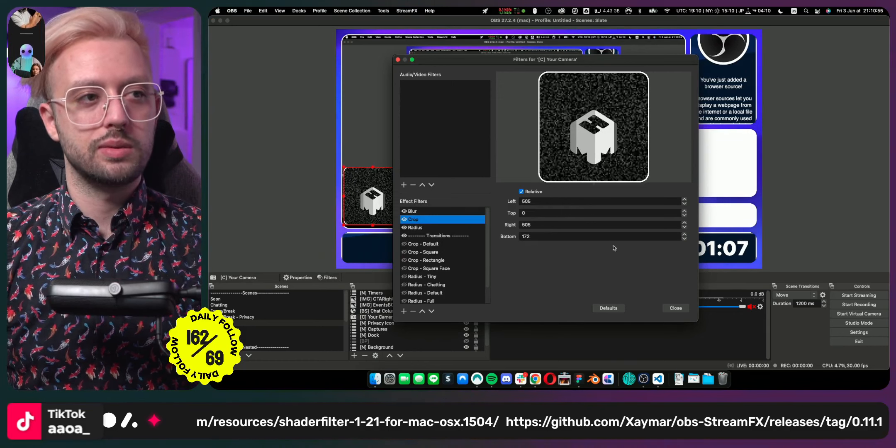
{"action": "scroll", "coordinate": [456, 261], "scroll_direction": "down", "scroll_amount": 2}
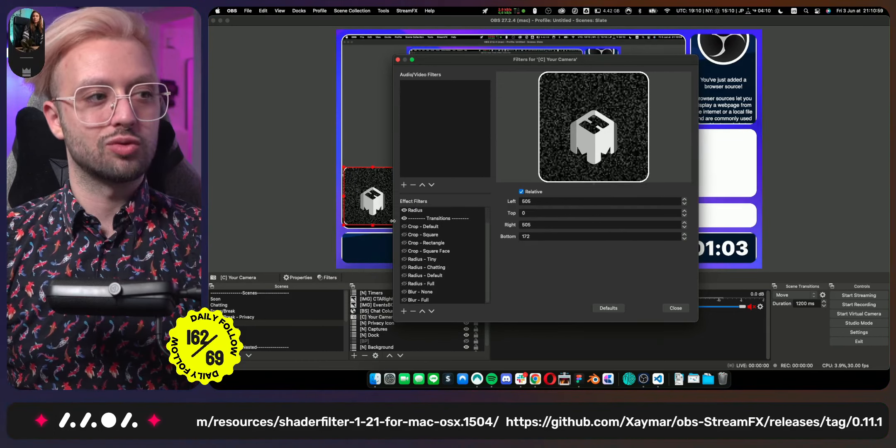
{"action": "left_click", "coordinate": [422, 221]}
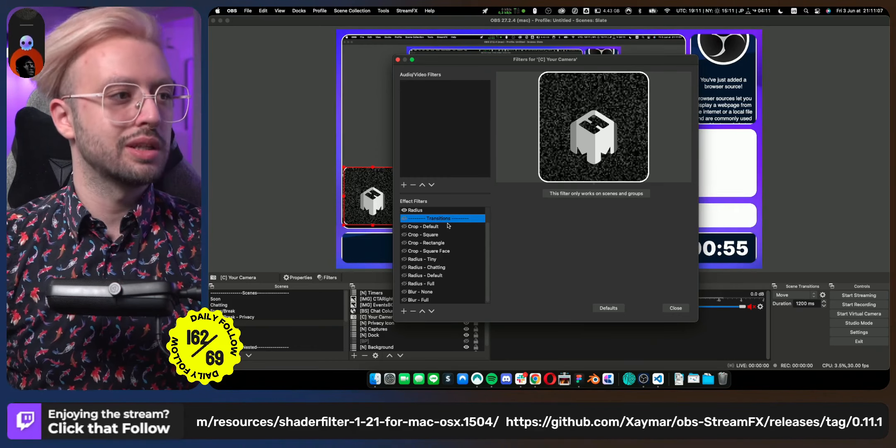
{"action": "scroll", "coordinate": [448, 225], "scroll_direction": "down", "scroll_amount": 1}
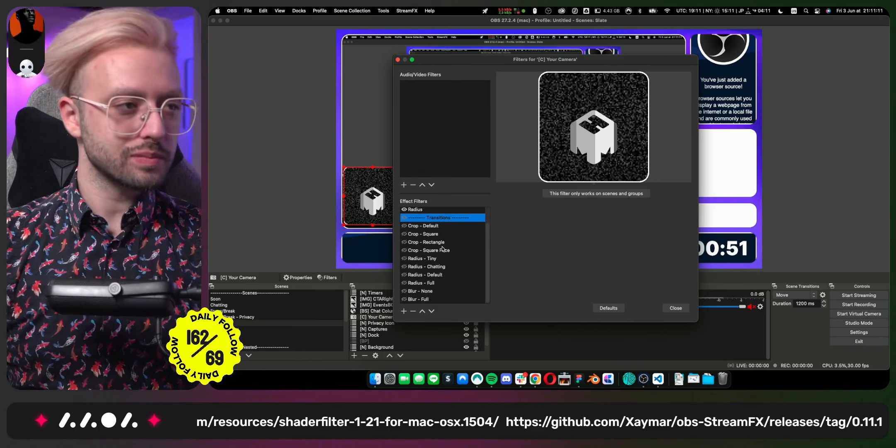
Preview the camera's crop transitions by triggering Crop - Default, Crop - Square, Crop - Rectangle and Crop - Square Face in turn.
{"action": "left_click", "coordinate": [404, 226]}
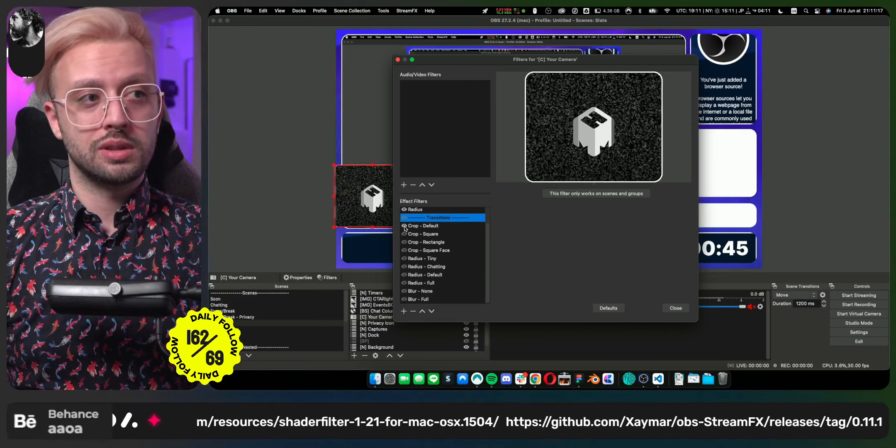
{"action": "left_click", "coordinate": [405, 227]}
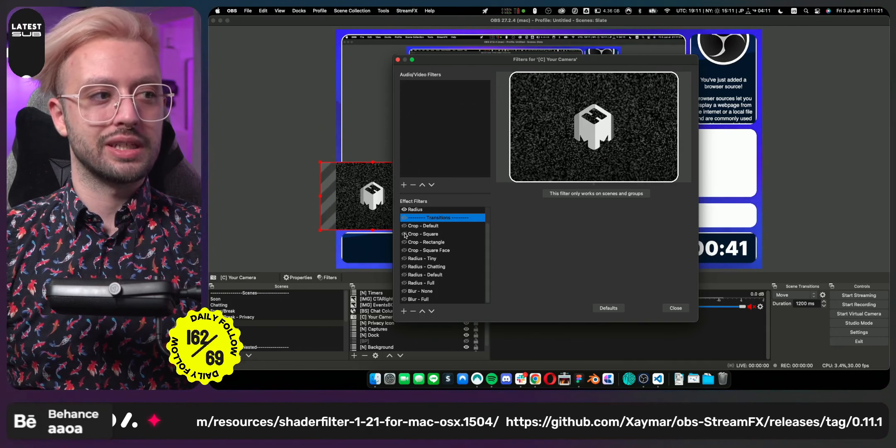
{"action": "left_click", "coordinate": [405, 235]}
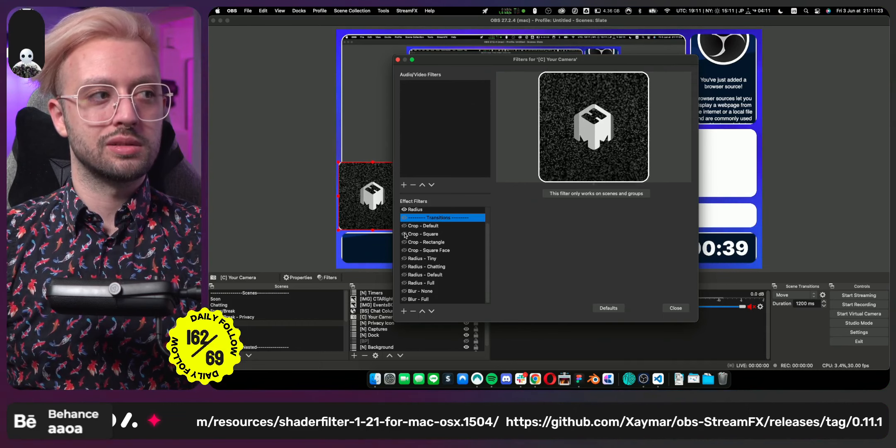
{"action": "left_click", "coordinate": [405, 243]}
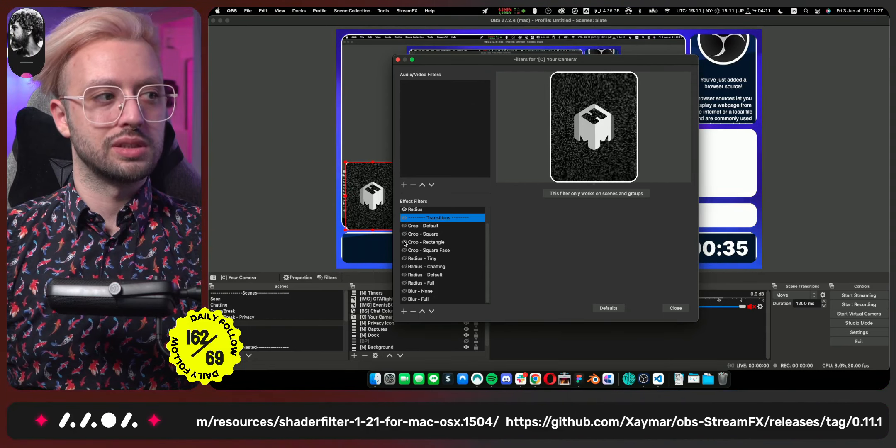
{"action": "left_click", "coordinate": [403, 251]}
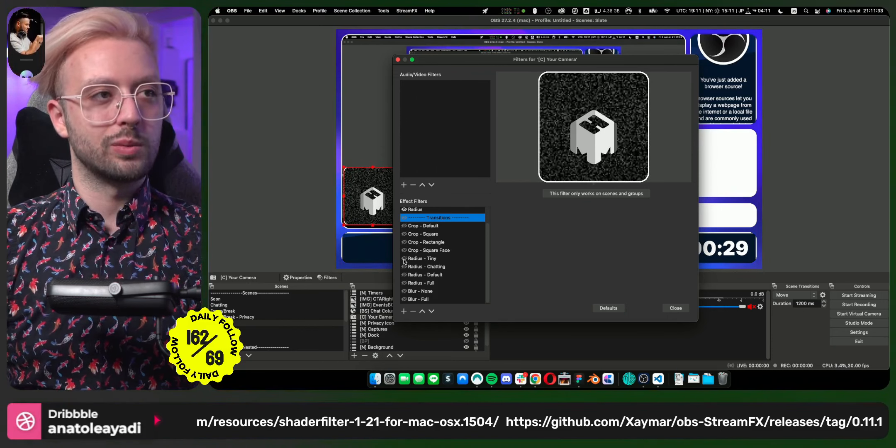
Preview the Radius - Full and Radius - Tiny transitions on the camera, and leave its filters with the source deselected.
{"action": "left_click", "coordinate": [405, 283]}
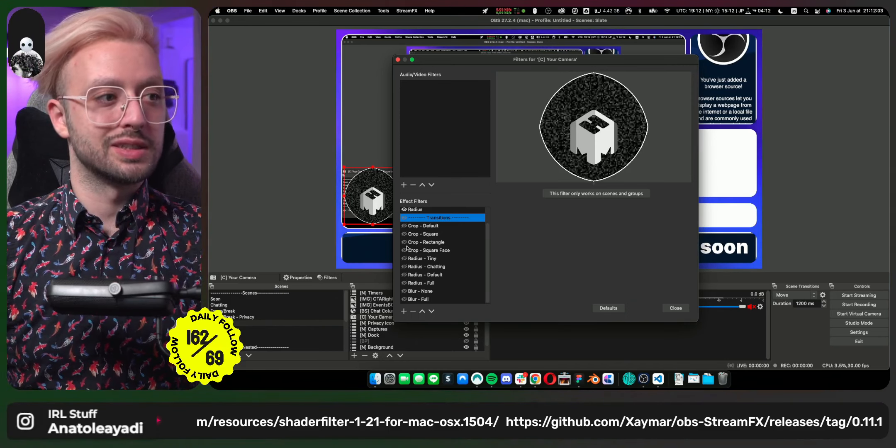
{"action": "left_click", "coordinate": [404, 259]}
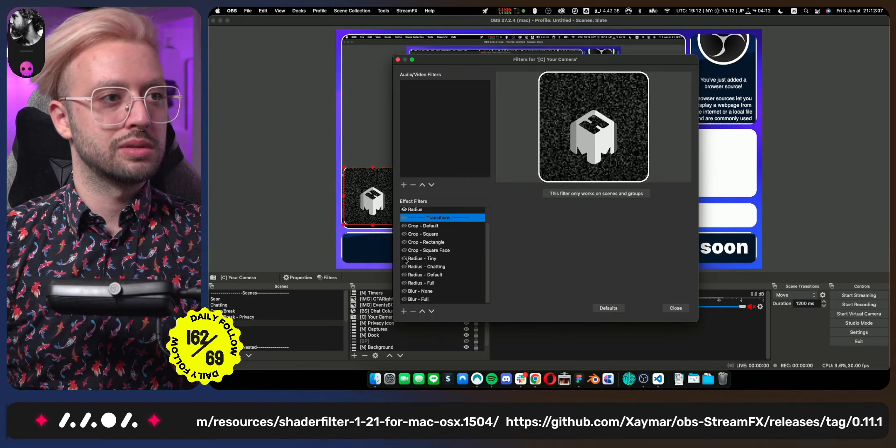
{"action": "left_click", "coordinate": [302, 224]}
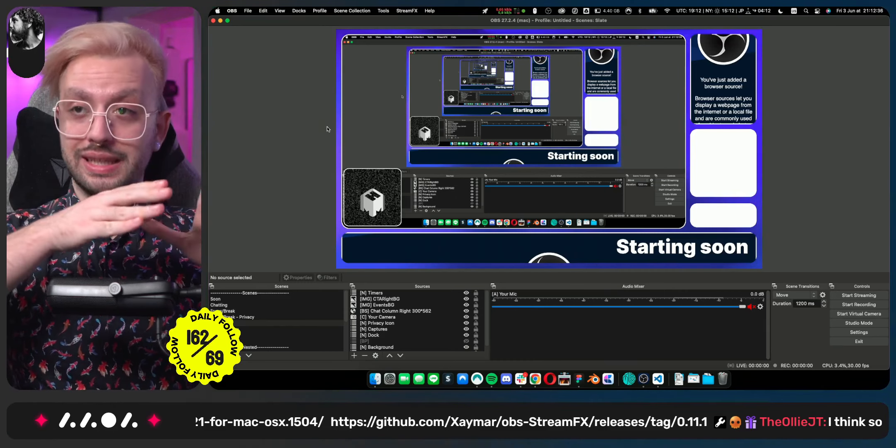
Load the New Slate Mac scene collection and switch to Scene 2.
{"action": "left_click", "coordinate": [352, 10]}
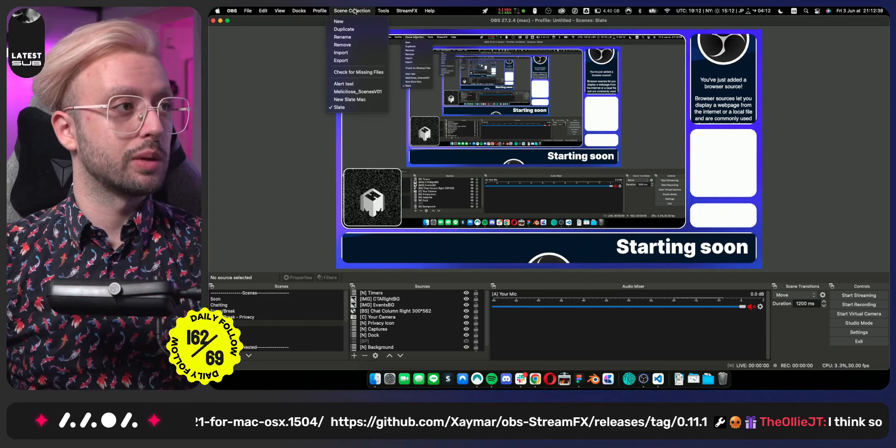
{"action": "left_click", "coordinate": [354, 100]}
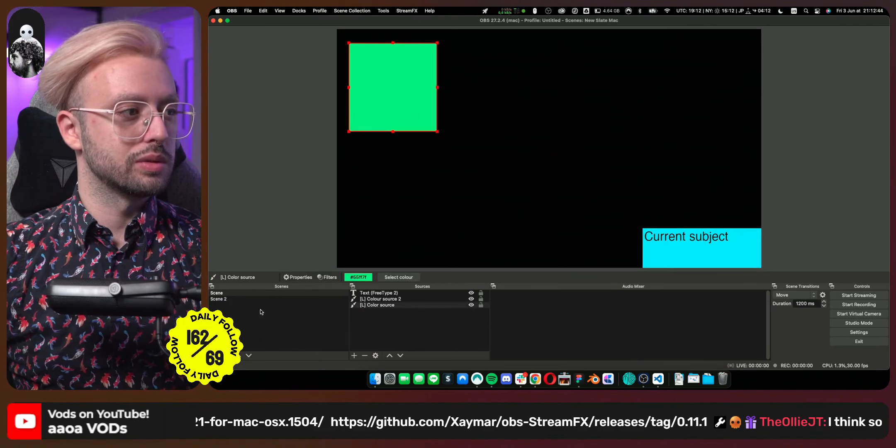
{"action": "left_click", "coordinate": [267, 299]}
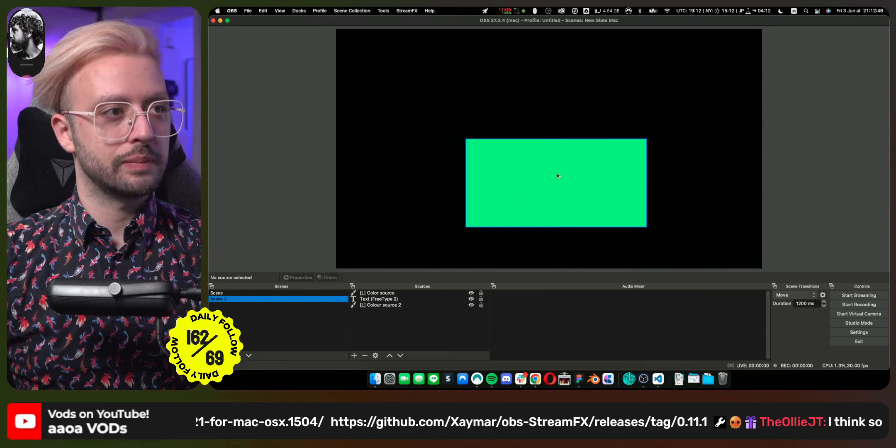
Reset the green color source's transform in Scene 2 and move it to the upper middle of the canvas, at about 781, 235.
{"action": "left_click", "coordinate": [548, 171]}
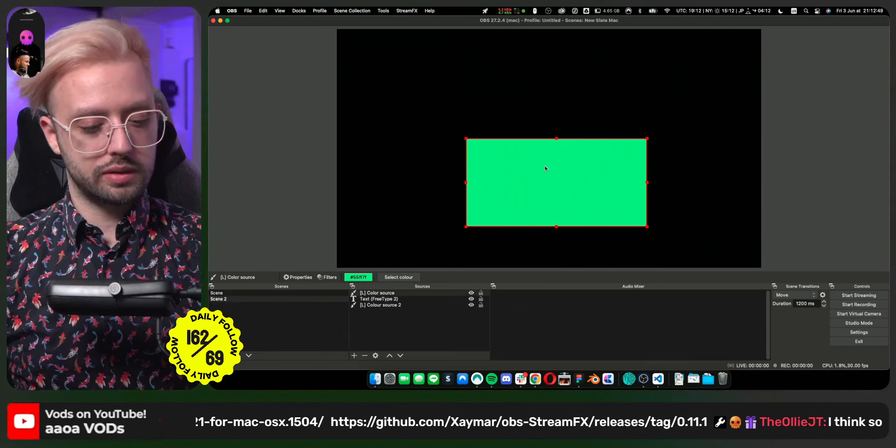
{"action": "key", "text": "super+r"}
{"action": "left_click_drag", "start_coordinate": [374, 87], "coordinate": [544, 129]}
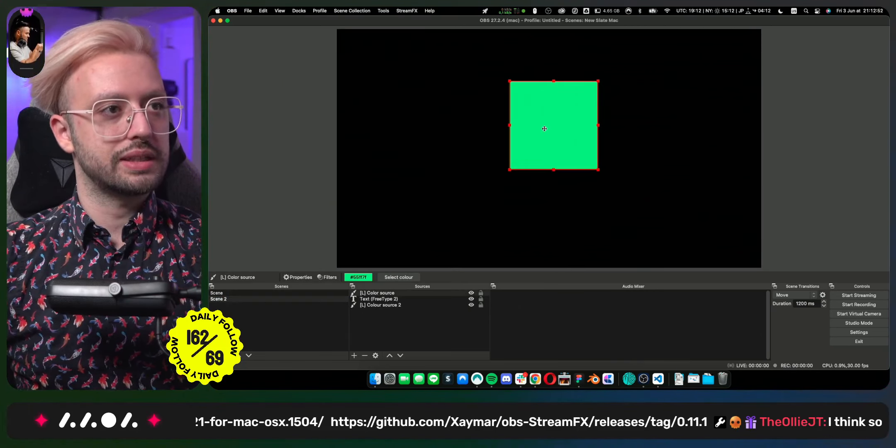
Set the positional alignment of the green color source in Scene 2 to Centre.
{"action": "key", "text": "super+e"}
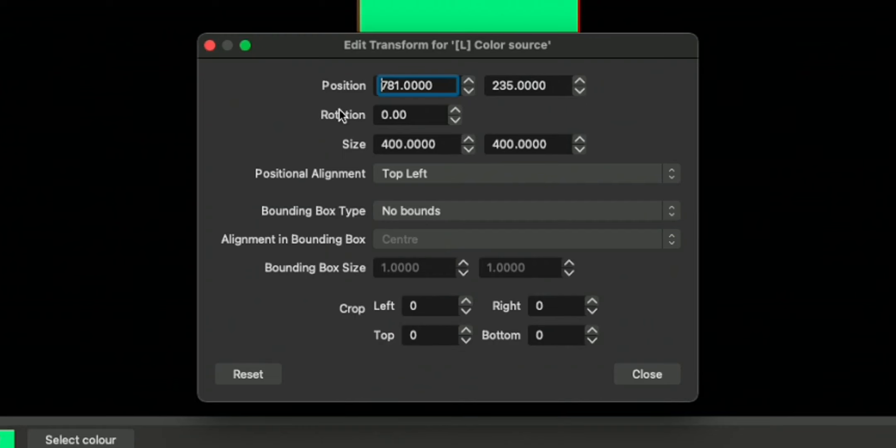
{"action": "left_click", "coordinate": [411, 172]}
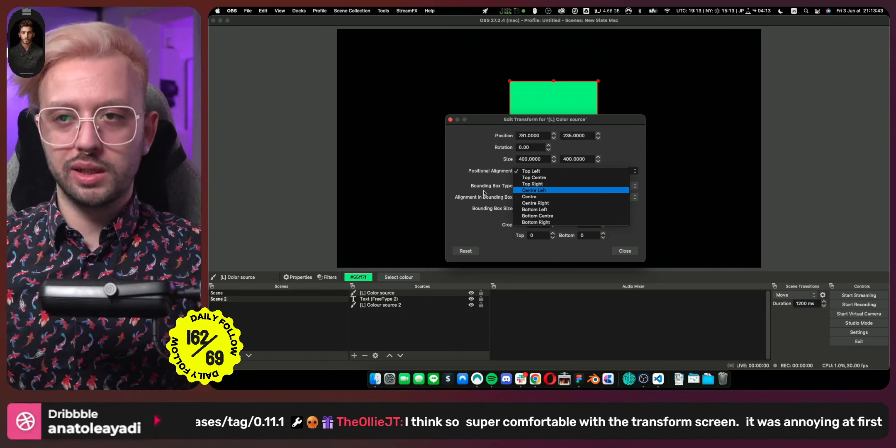
{"action": "left_click", "coordinate": [539, 198]}
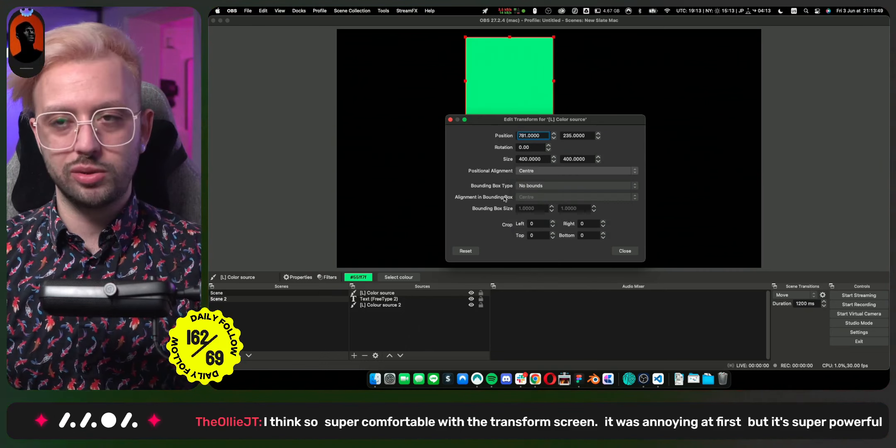
{"action": "left_click", "coordinate": [625, 251]}
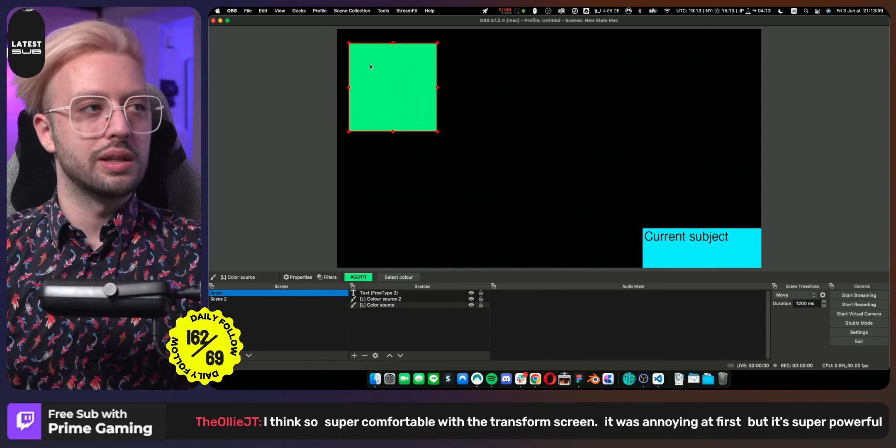
Switch to Scene and set the green color source's positional alignment to Centre there too.
{"action": "key", "text": "super+e"}
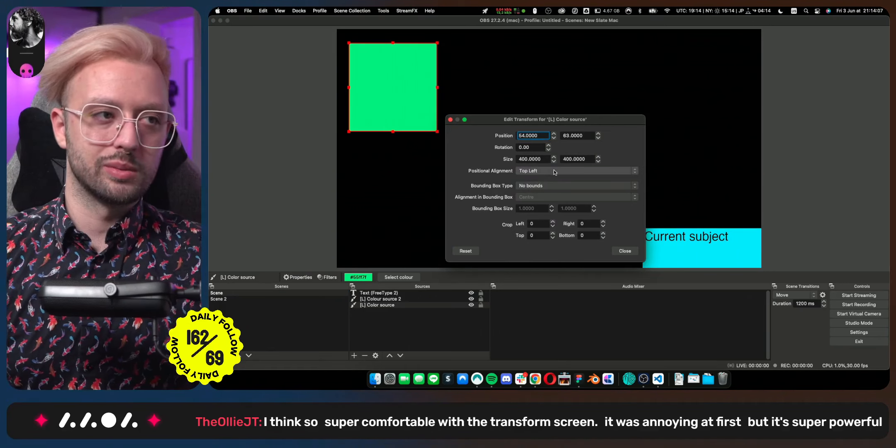
{"action": "left_click", "coordinate": [539, 171]}
{"action": "left_click", "coordinate": [540, 196]}
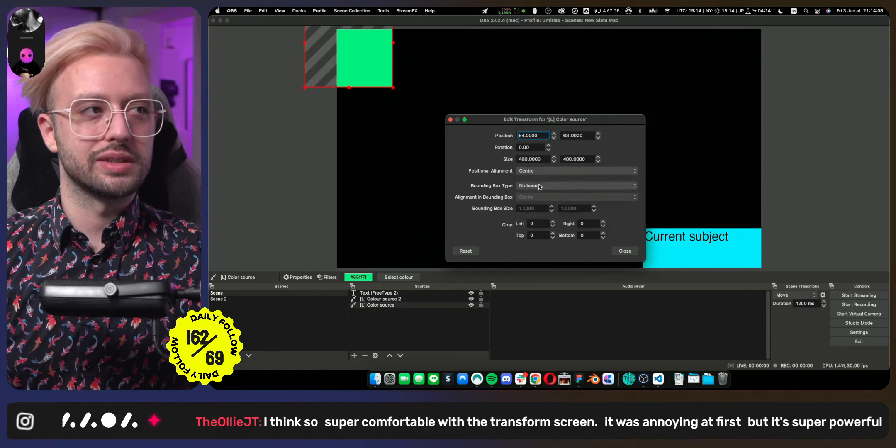
{"action": "left_click", "coordinate": [625, 251]}
Move the green source to the upper right of Scene's canvas and switch to Scene 2 to preview the Move transition.
{"action": "left_click_drag", "start_coordinate": [368, 60], "coordinate": [694, 116]}
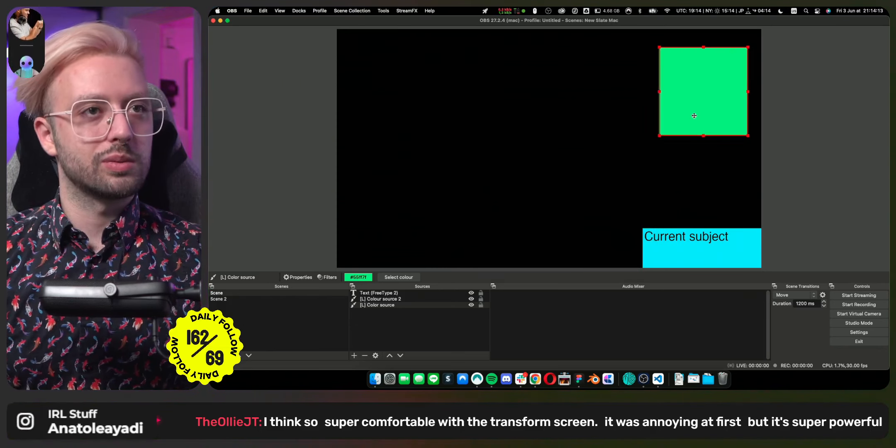
{"action": "left_click", "coordinate": [247, 299]}
{"action": "left_click", "coordinate": [270, 198]}
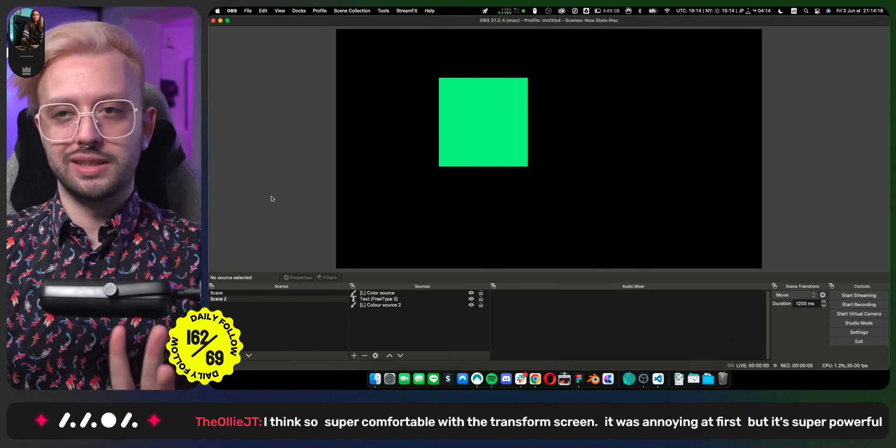
Add a Crop/Pad filter named Crop to the green color source in Scene 2.
{"action": "left_click", "coordinate": [504, 127]}
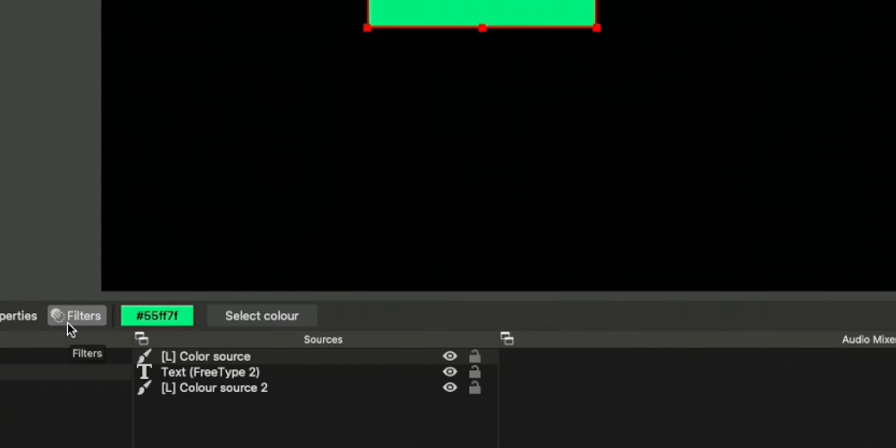
{"action": "left_click", "coordinate": [68, 319]}
{"action": "left_click", "coordinate": [274, 403]}
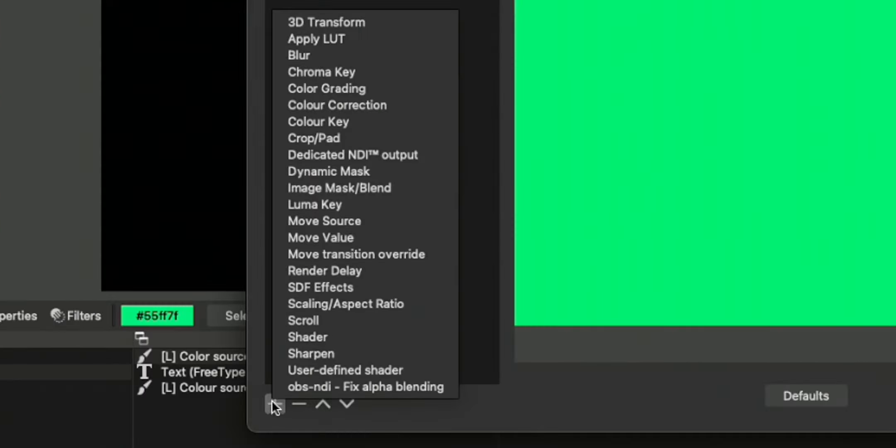
{"action": "left_click", "coordinate": [327, 141]}
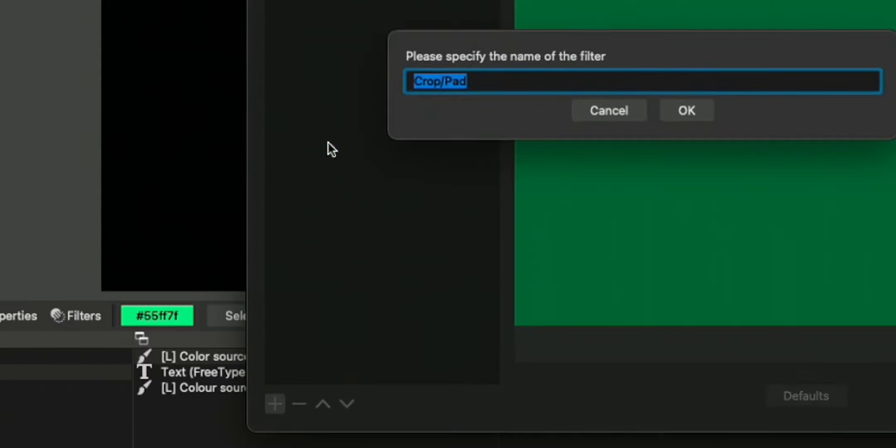
{"action": "type", "text": "Crop"}
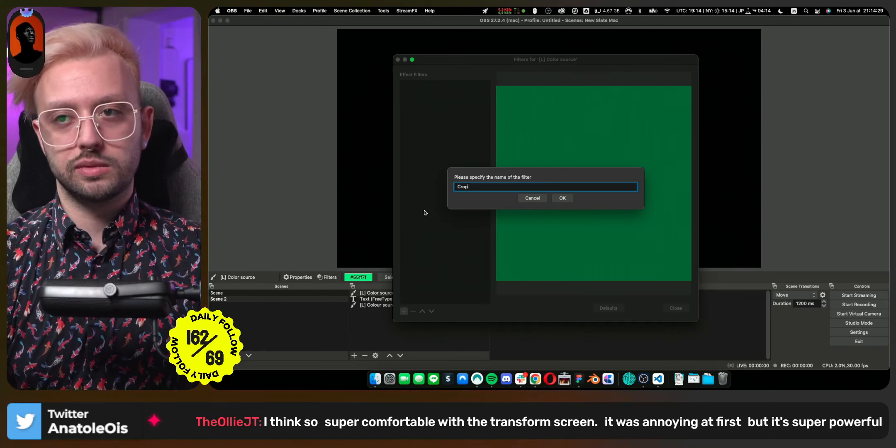
{"action": "key", "text": "Return"}
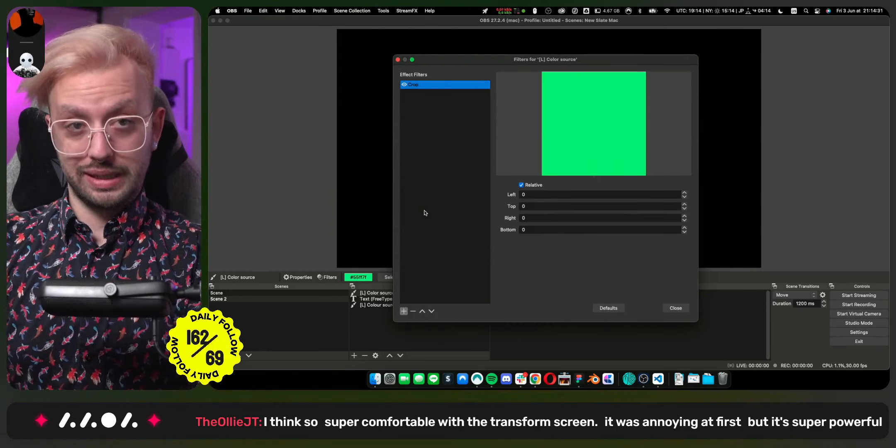
Add a User-defined shader filter named Radius to the green color source.
{"action": "left_click", "coordinate": [402, 311]}
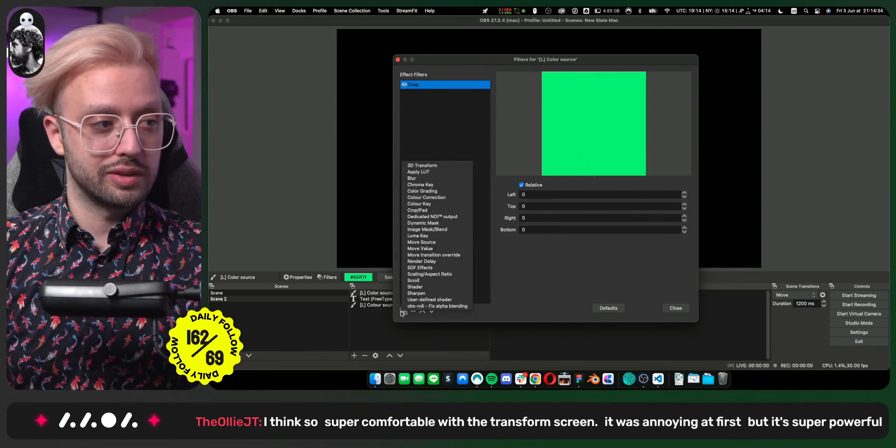
{"action": "left_click", "coordinate": [424, 299]}
{"action": "type", "text": "Radius"}
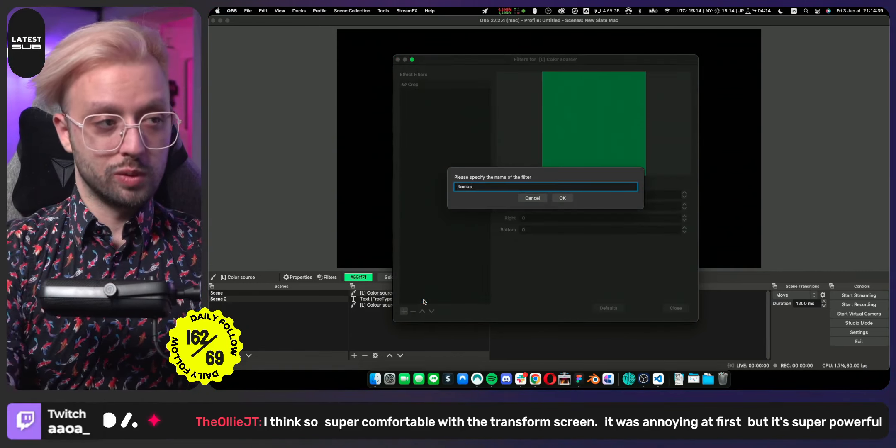
{"action": "key", "text": "Return"}
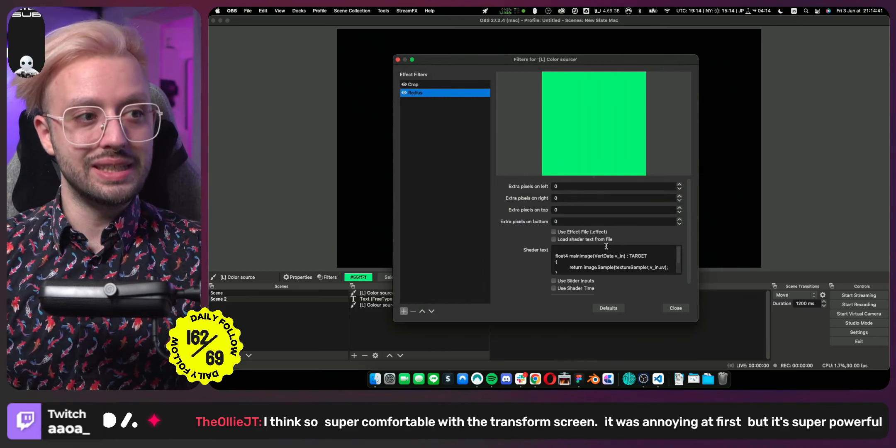
Load the Radius filter's shader text from rounded_rect.shader in the examples folder.
{"action": "left_click", "coordinate": [575, 240]}
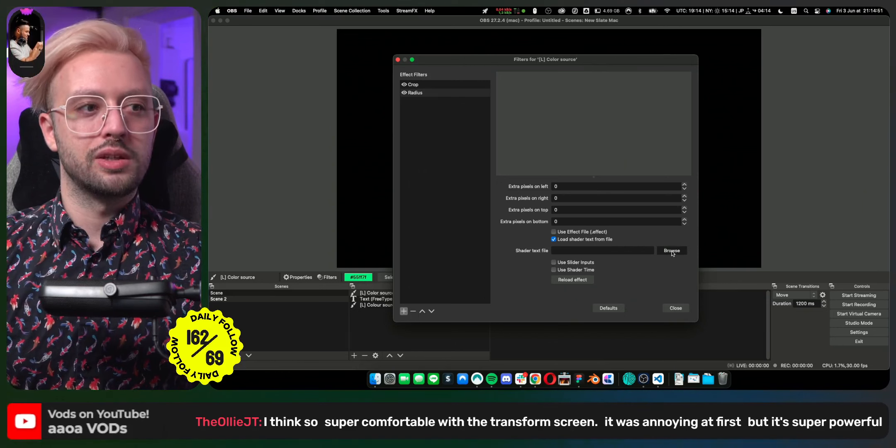
{"action": "left_click", "coordinate": [658, 251]}
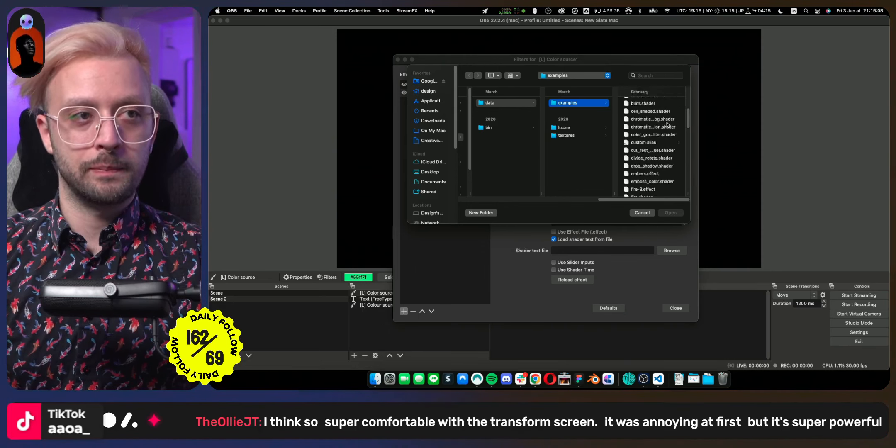
{"action": "scroll", "coordinate": [666, 129], "scroll_direction": "down", "scroll_amount": 5}
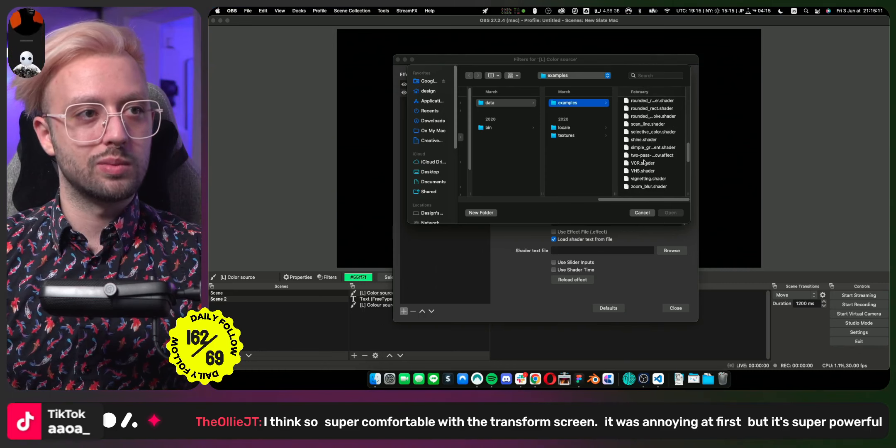
{"action": "scroll", "coordinate": [644, 162], "scroll_direction": "up", "scroll_amount": 1}
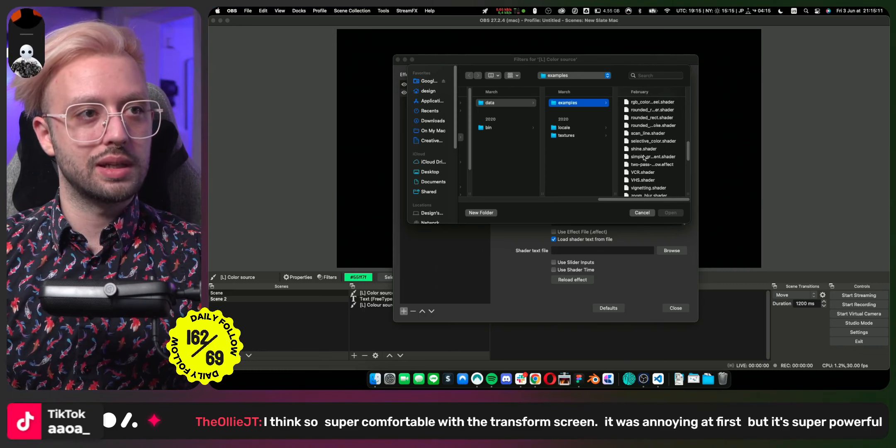
{"action": "left_click", "coordinate": [641, 118]}
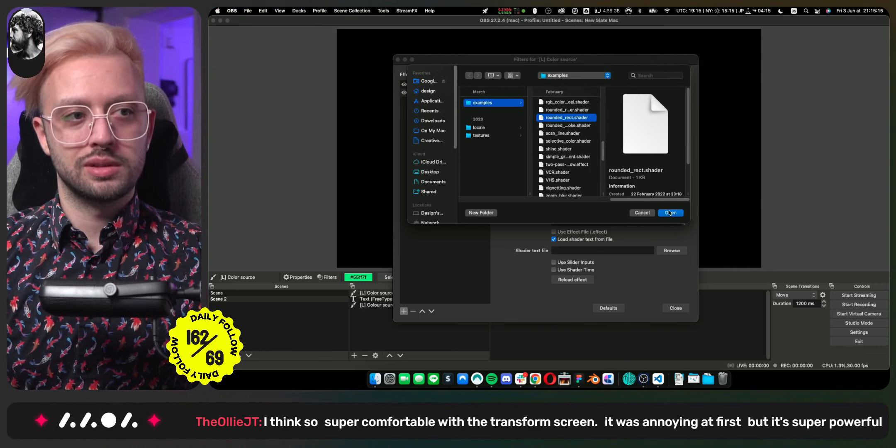
{"action": "left_click", "coordinate": [670, 212]}
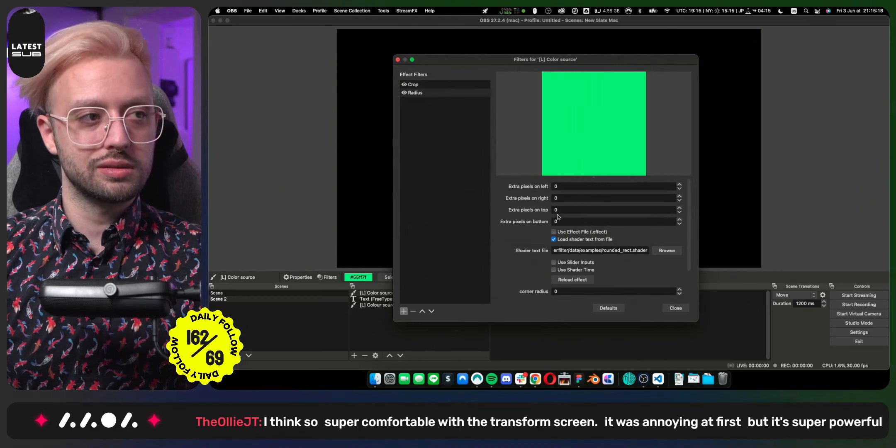
Set the Radius filter's corner radius to 40, with the filters window placed so the green source stays visible on the canvas.
{"action": "scroll", "coordinate": [536, 243], "scroll_direction": "down", "scroll_amount": 2}
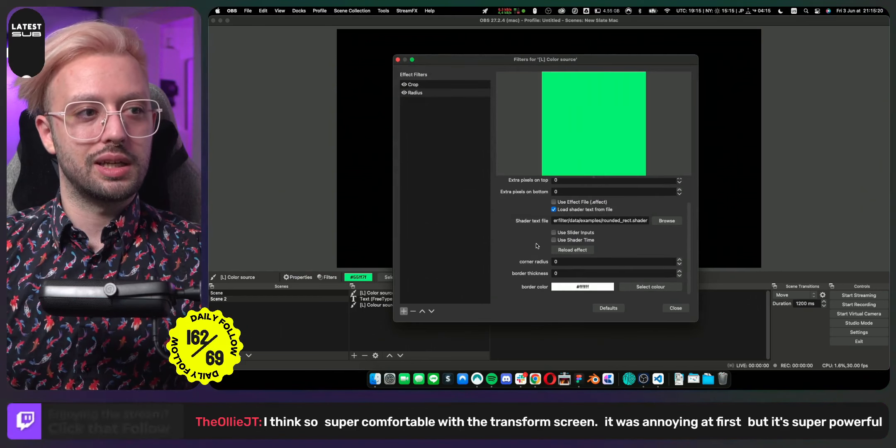
{"action": "left_click", "coordinate": [563, 262]}
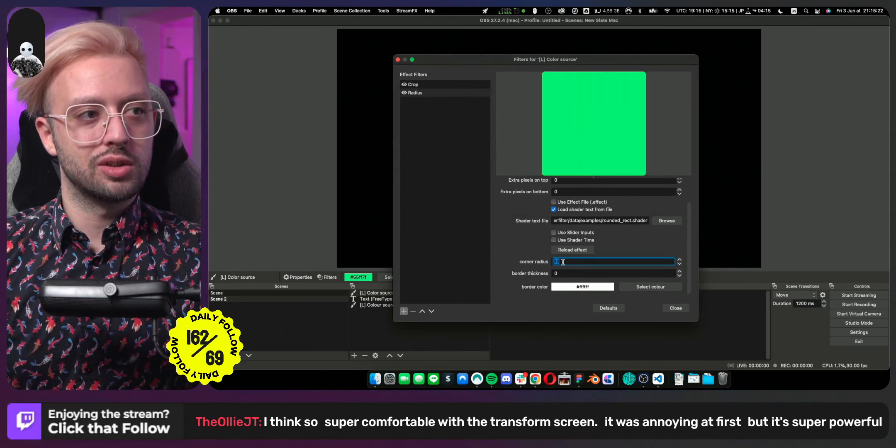
{"action": "scroll", "coordinate": [563, 261], "scroll_direction": "up", "scroll_amount": 20}
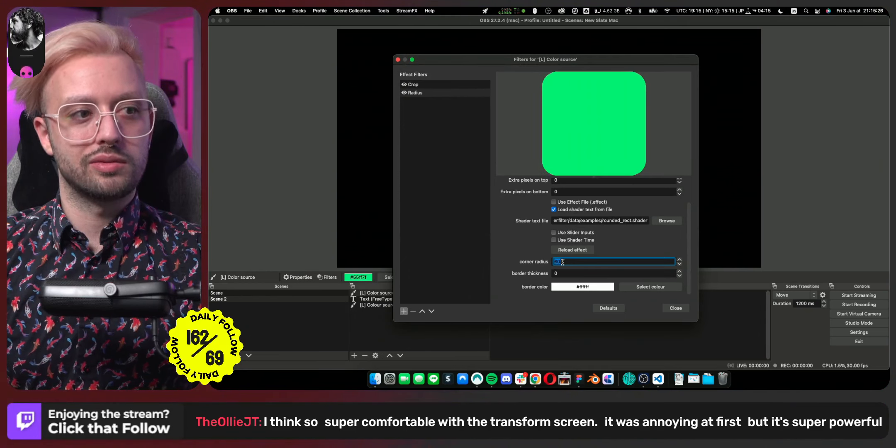
{"action": "left_click", "coordinate": [459, 161]}
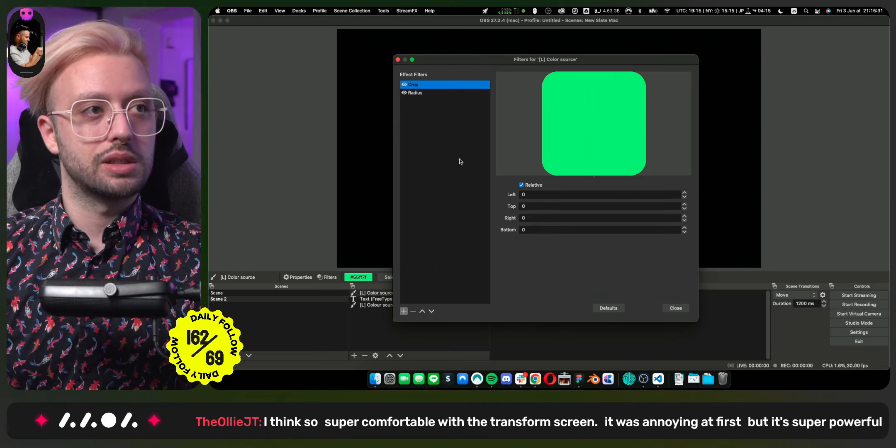
{"action": "key", "text": "Escape"}
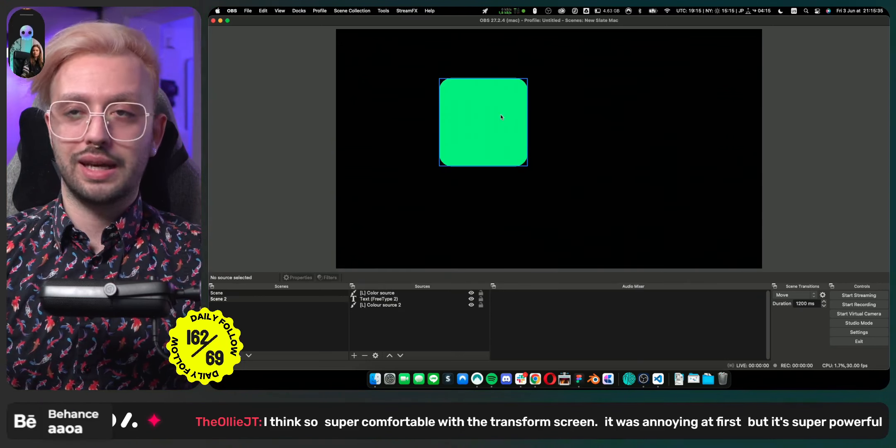
{"action": "key", "text": "ctrl+Up"}
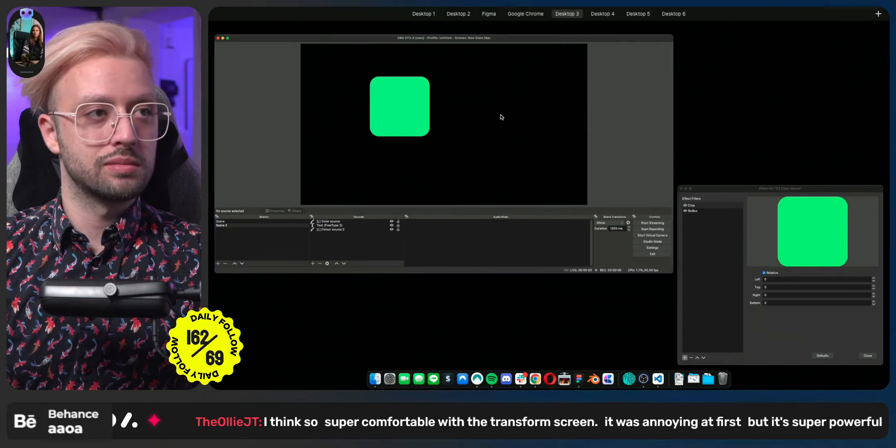
{"action": "left_click", "coordinate": [719, 233]}
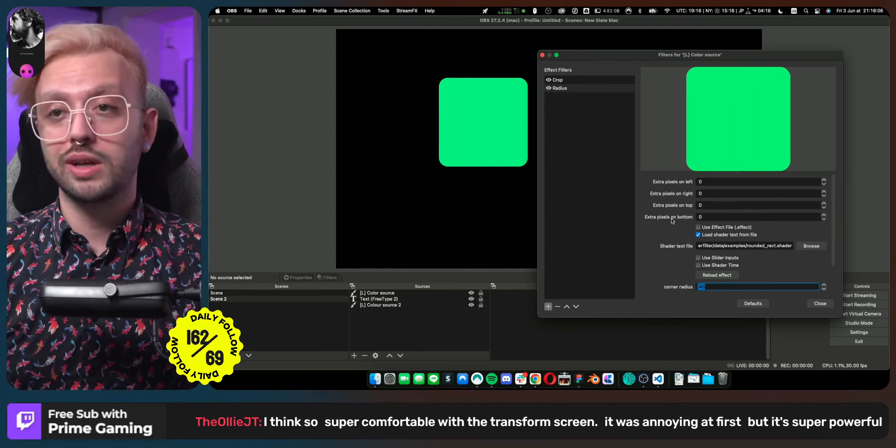
Set the Radius filter's border color to red (#ff0000) and its border thickness to 10.
{"action": "scroll", "coordinate": [664, 236], "scroll_direction": "down", "scroll_amount": 2}
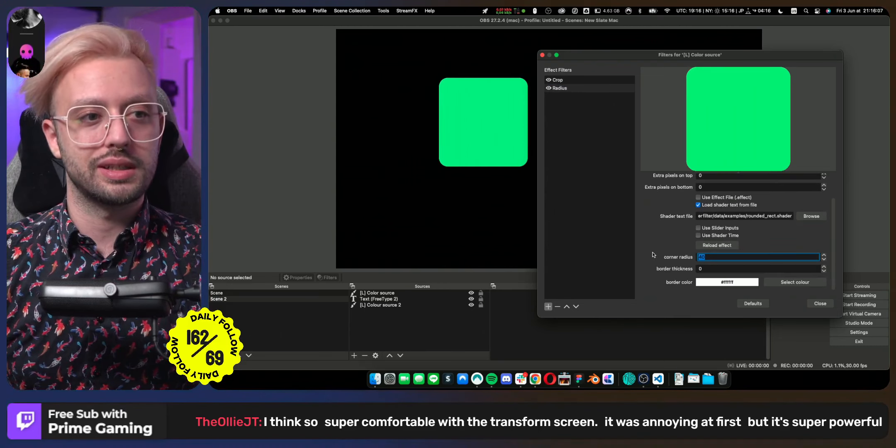
{"action": "left_click", "coordinate": [706, 268]}
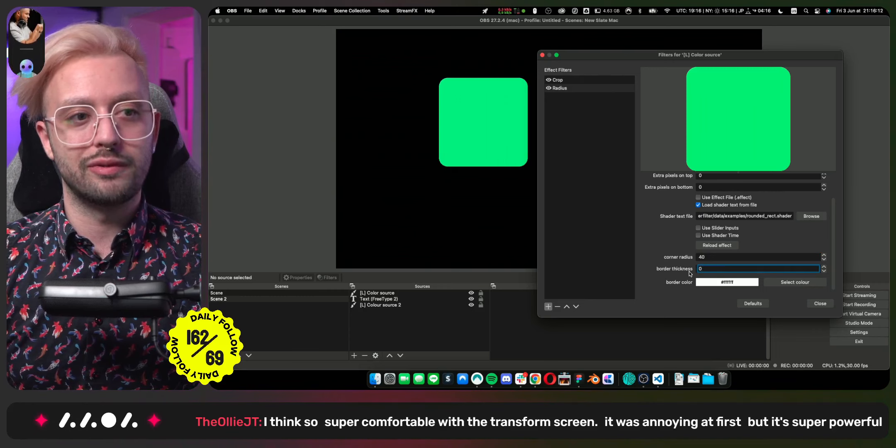
{"action": "left_click", "coordinate": [770, 283]}
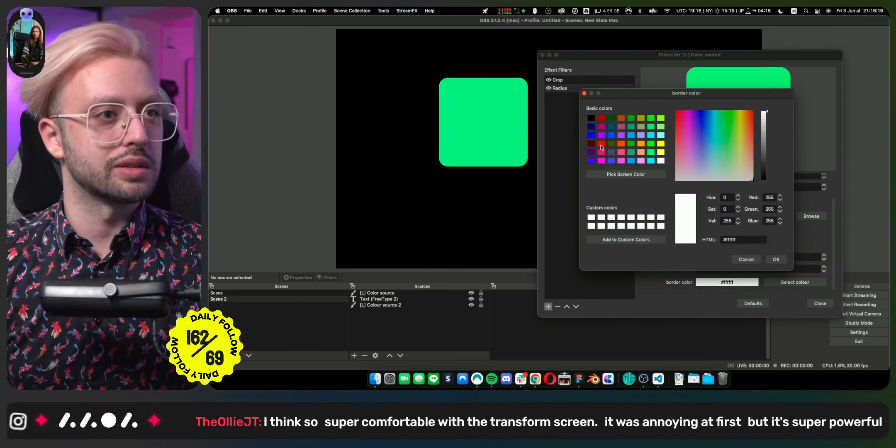
{"action": "left_click", "coordinate": [601, 144]}
{"action": "left_click", "coordinate": [774, 259]}
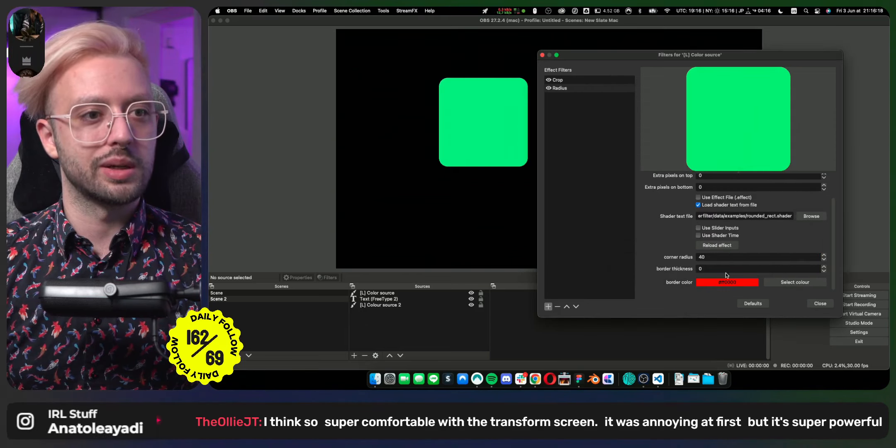
{"action": "scroll", "coordinate": [709, 269], "scroll_direction": "up", "scroll_amount": 10}
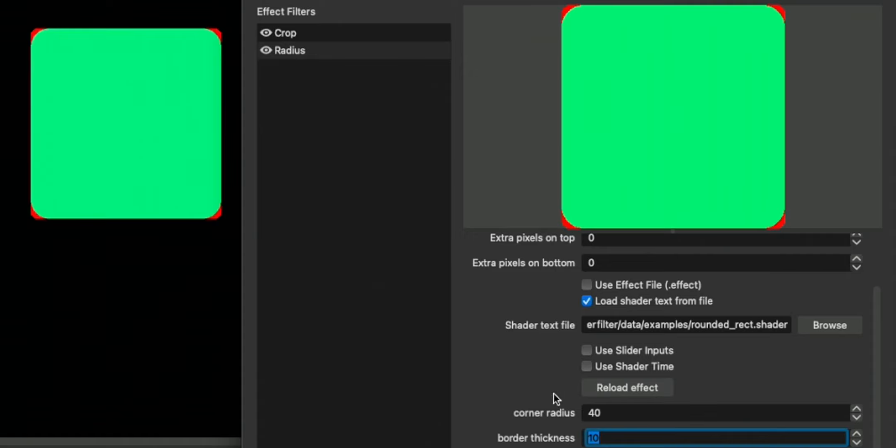
Set the Radius filter's extra pixels on left, right, top and bottom to 10 each.
{"action": "scroll", "coordinate": [554, 394], "scroll_direction": "up", "scroll_amount": 3}
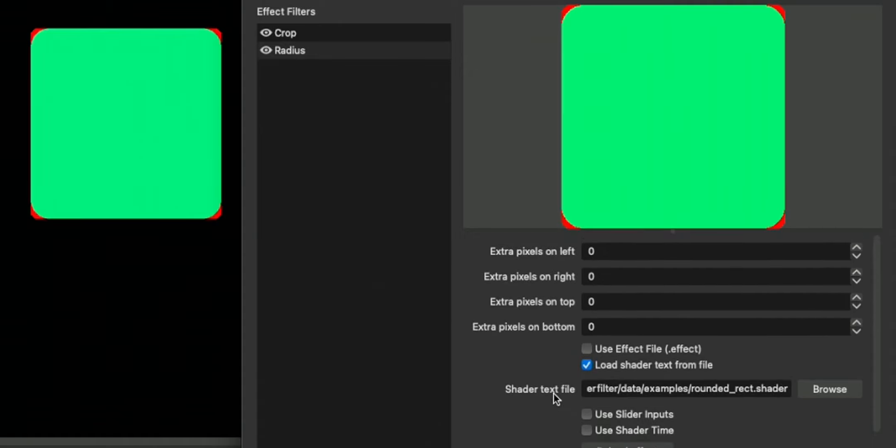
{"action": "left_click", "coordinate": [600, 252]}
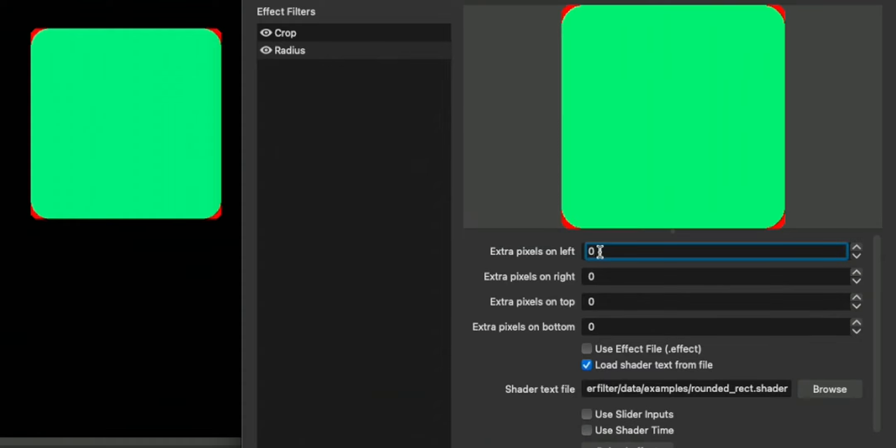
{"action": "key", "text": "BackSpace"}
{"action": "type", "text": "10"}
{"action": "left_click", "coordinate": [606, 275]}
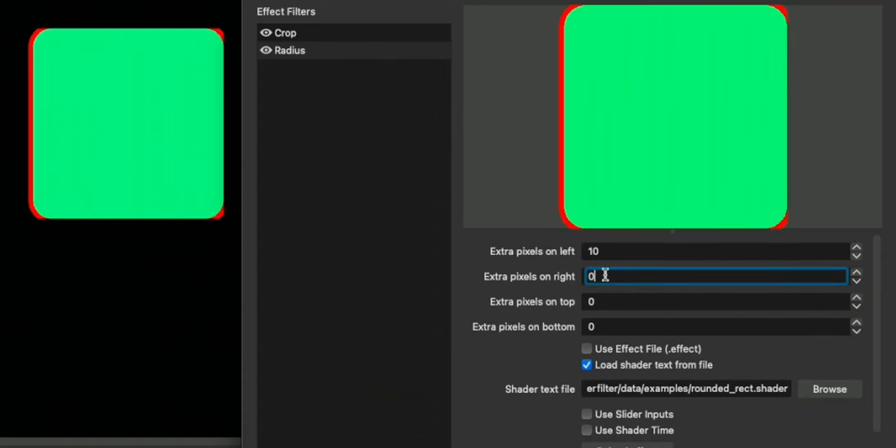
{"action": "scroll", "coordinate": [605, 275], "scroll_direction": "up", "scroll_amount": 11}
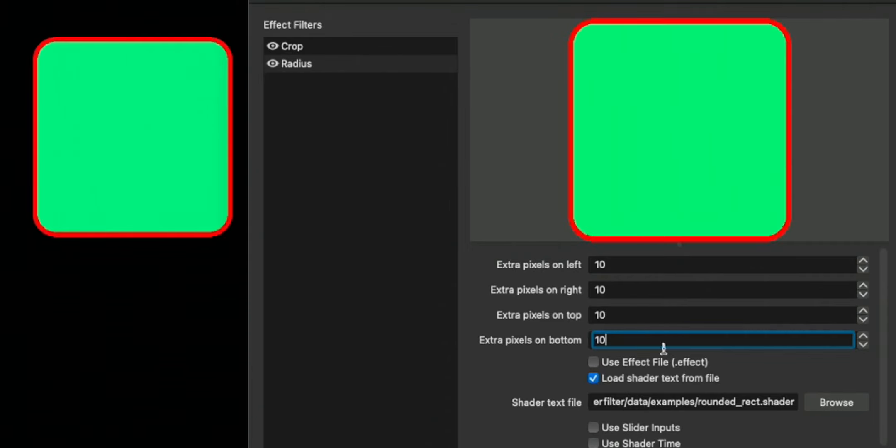
{"action": "left_click", "coordinate": [563, 368]}
Reduce the Radius filter's border thickness to give the green source a thinner red outline.
{"action": "scroll", "coordinate": [519, 415], "scroll_direction": "down", "scroll_amount": 3}
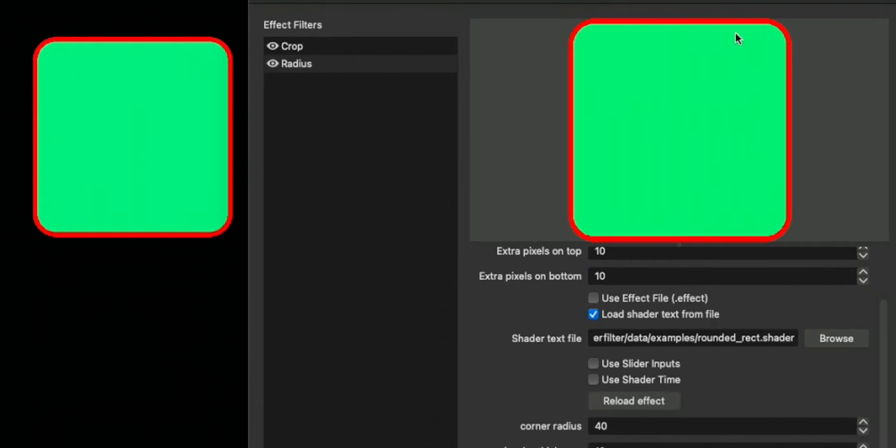
{"action": "left_click", "coordinate": [617, 446]}
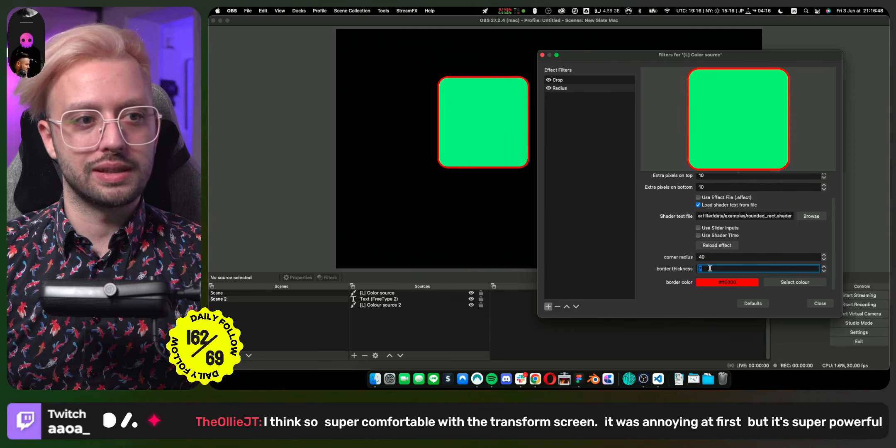
{"action": "scroll", "coordinate": [709, 268], "scroll_direction": "down", "scroll_amount": 4}
Set the Radius filter's extra pixels on left to 6, match the other sides, and close the source's filters.
{"action": "scroll", "coordinate": [672, 254], "scroll_direction": "up", "scroll_amount": 3}
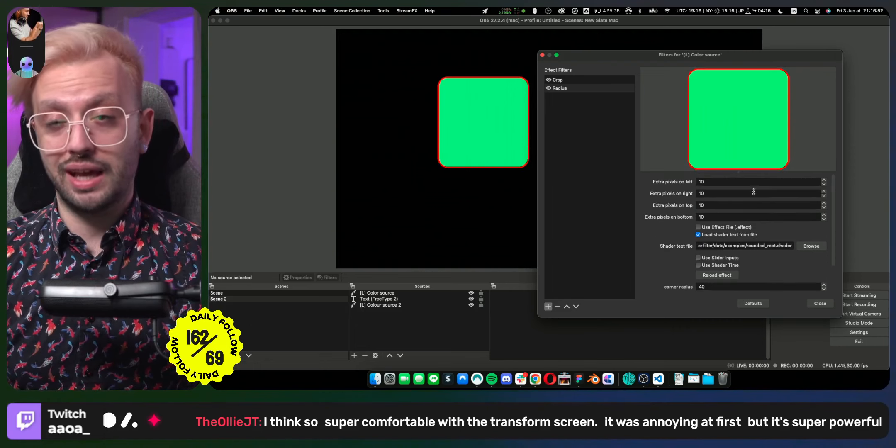
{"action": "double_click", "coordinate": [702, 182]}
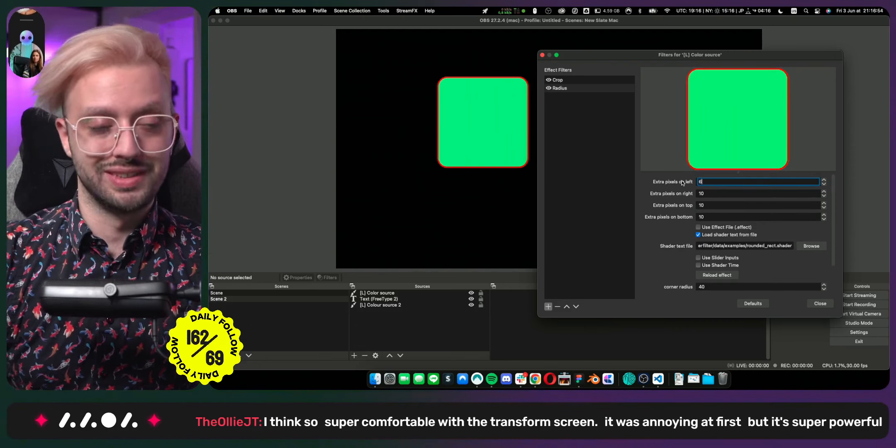
{"action": "key", "text": "Tab"}
{"action": "key", "text": "Tab"}
{"action": "key", "text": "Tab"}
{"action": "key", "text": "Escape"}
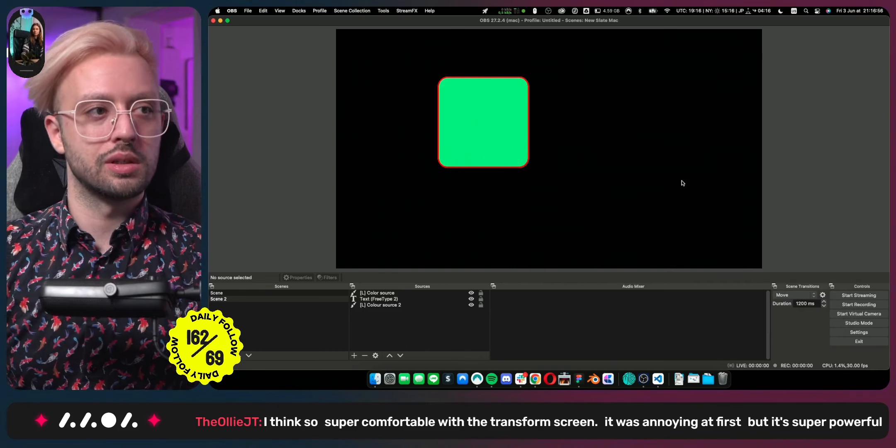
Switch to the first scene with the green color source selected and add a Move Value filter named "Radius - Full" to it.
{"action": "left_click", "coordinate": [445, 114]}
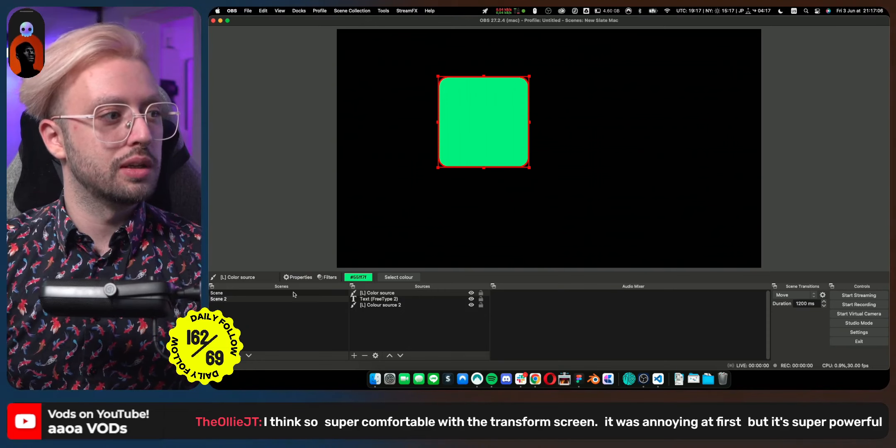
{"action": "left_click", "coordinate": [279, 293]}
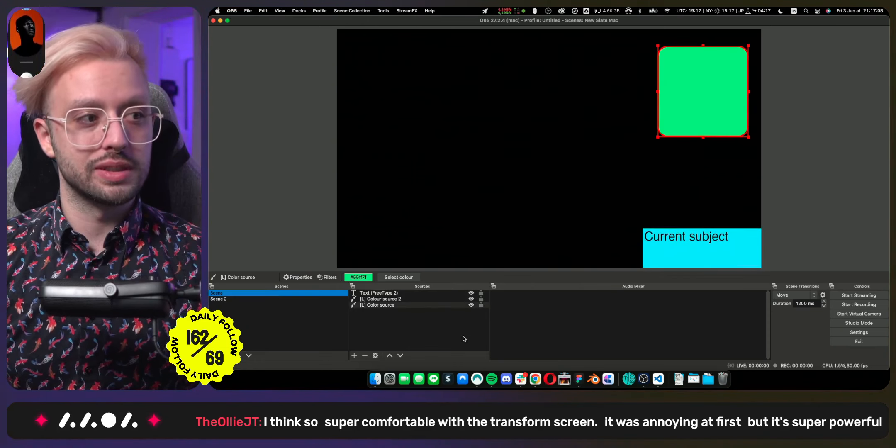
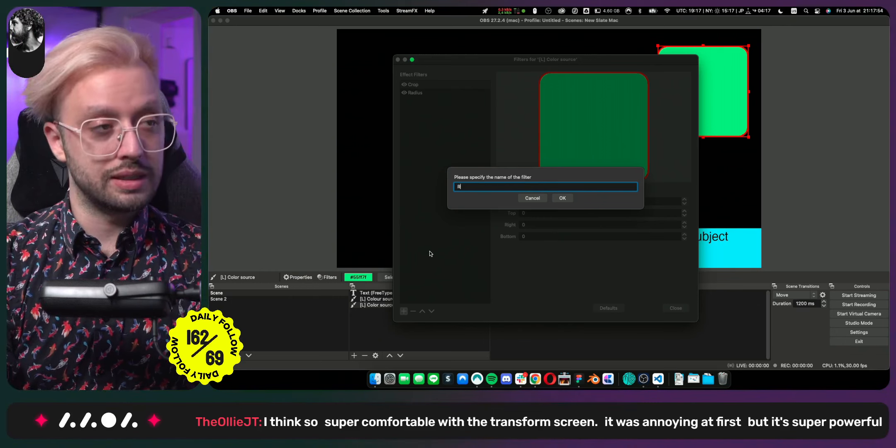
{"action": "type", "text": "adius"}
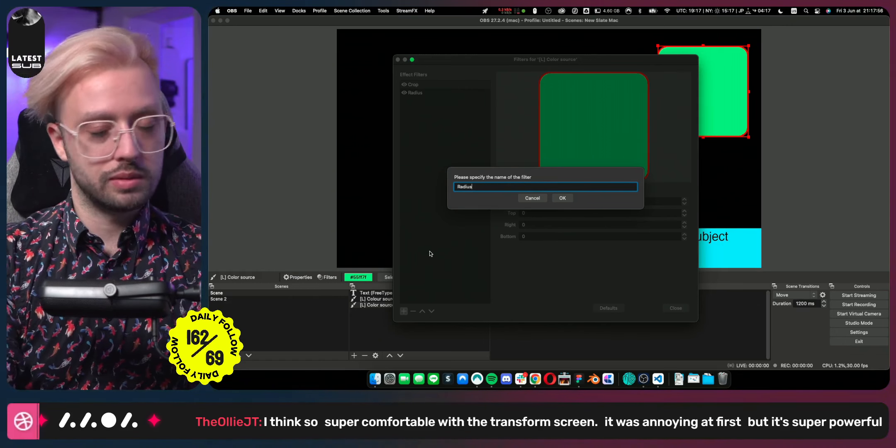
{"action": "type", "text": " - Full"}
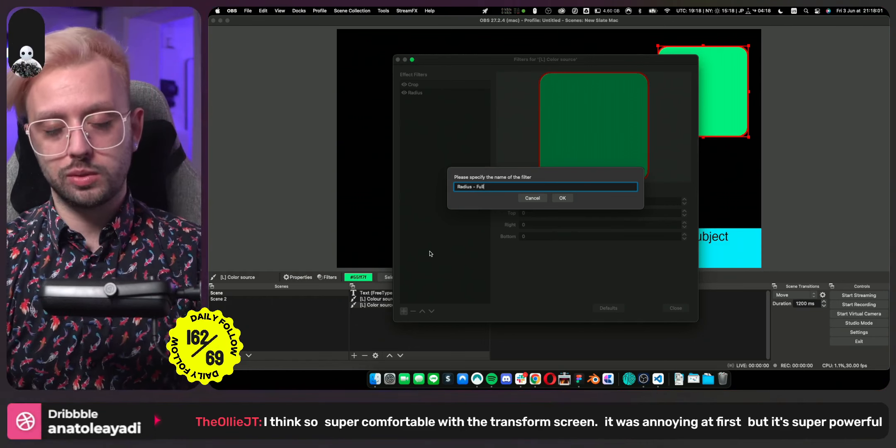
{"action": "key", "text": "Return"}
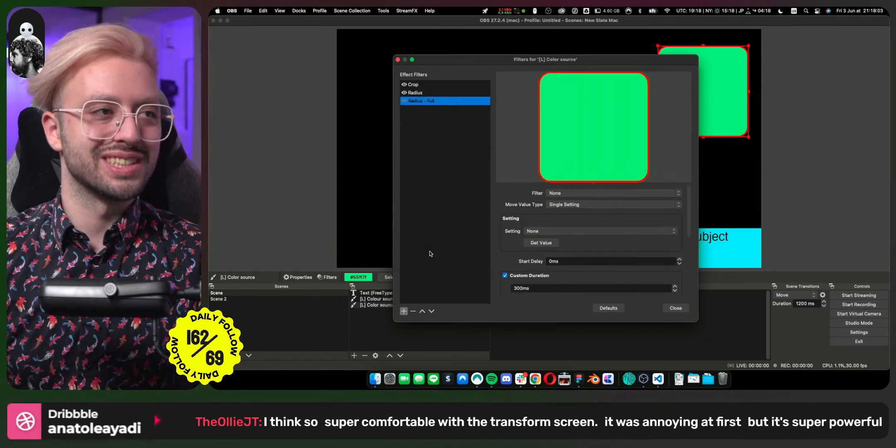
Make the Radius - Full filter target the Radius filter, with the single setting corner radius as its moved value.
{"action": "left_click", "coordinate": [563, 194]}
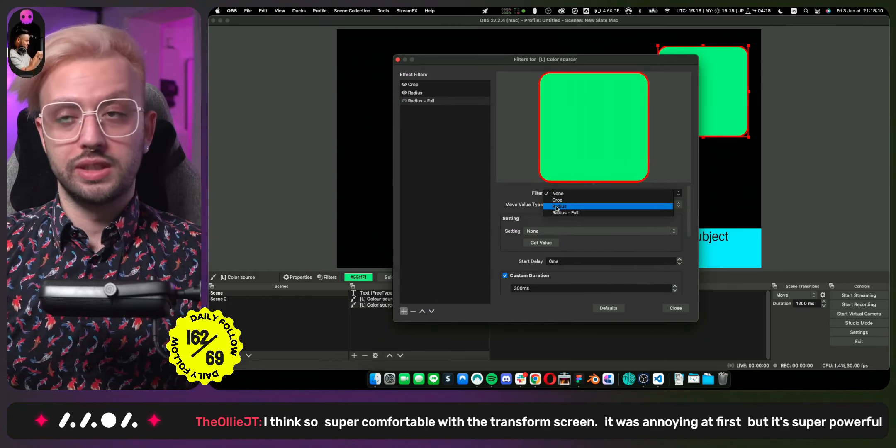
{"action": "left_click", "coordinate": [557, 208]}
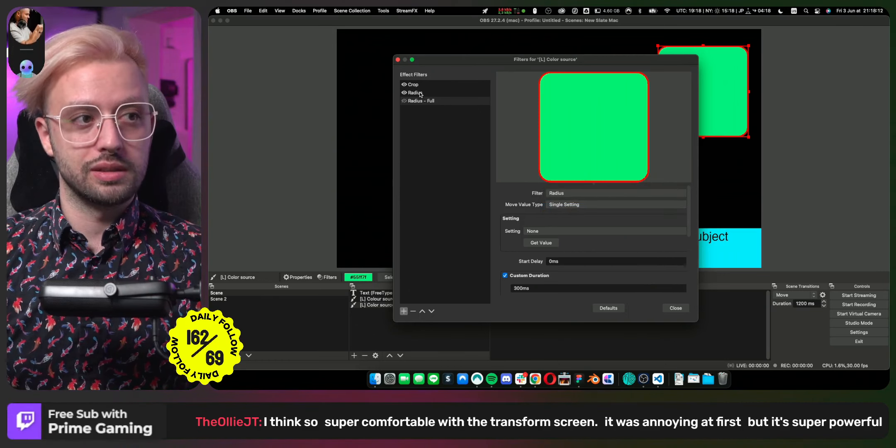
{"action": "left_click", "coordinate": [572, 206]}
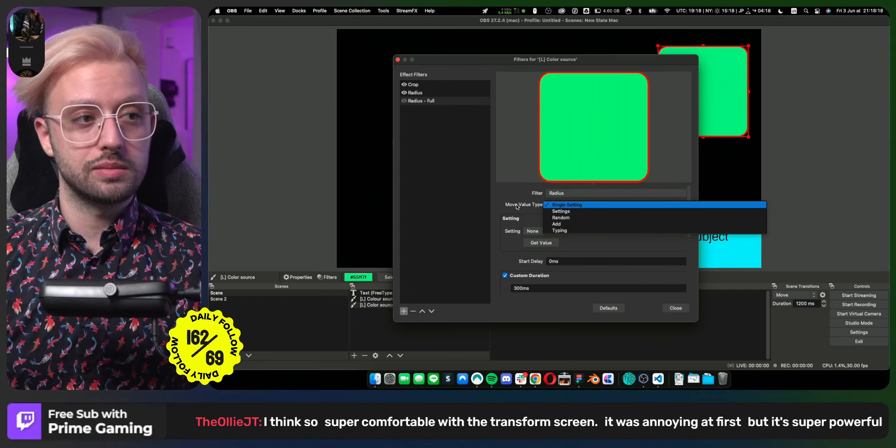
{"action": "left_click", "coordinate": [547, 205]}
{"action": "left_click", "coordinate": [546, 231]}
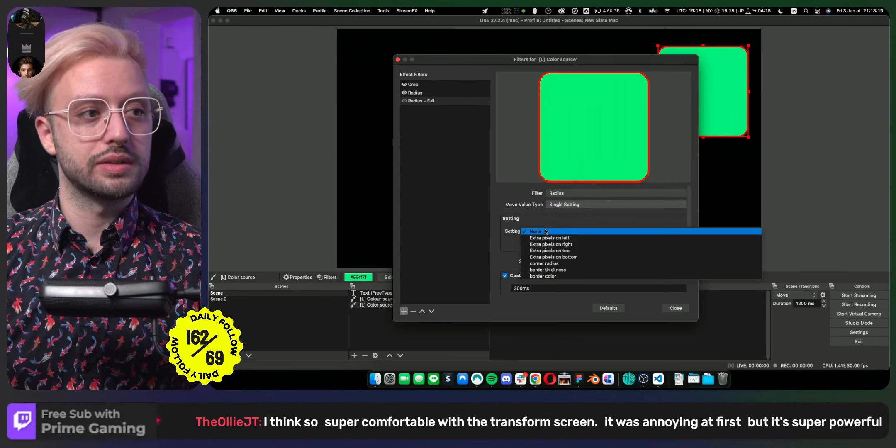
{"action": "left_click", "coordinate": [546, 264]}
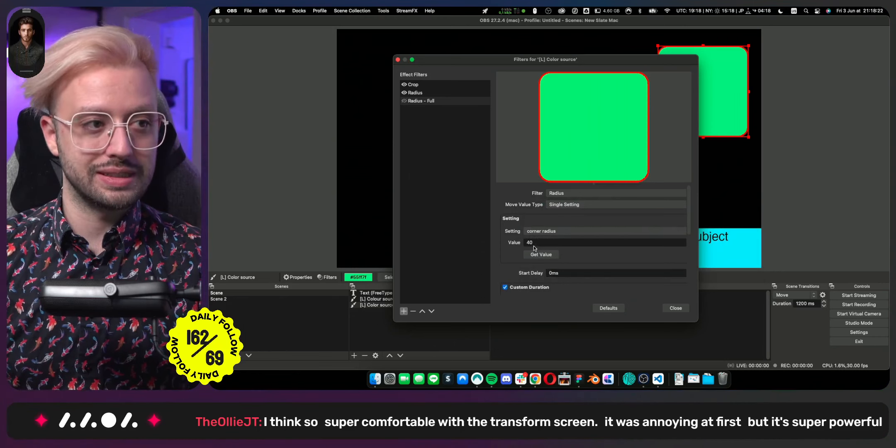
Raise the Radius filter's corner radius to 200 so the green source is a circle, and capture that value in Radius - Full.
{"action": "left_click", "coordinate": [419, 93]}
{"action": "scroll", "coordinate": [552, 259], "scroll_direction": "down", "scroll_amount": 3}
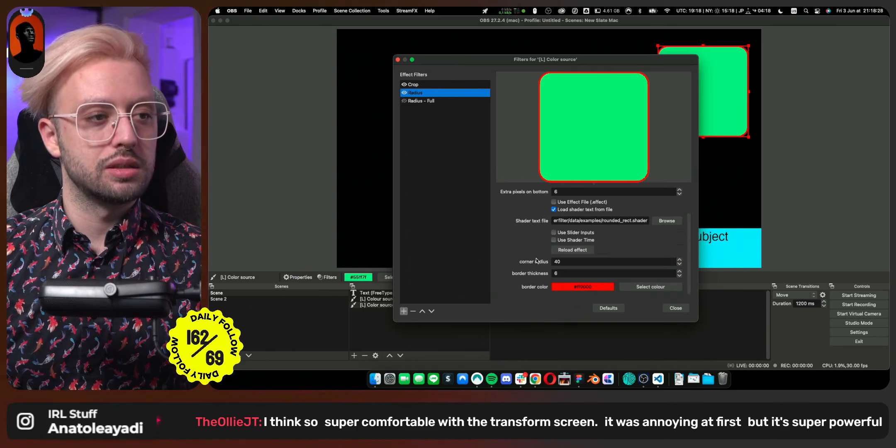
{"action": "left_click", "coordinate": [557, 262]}
{"action": "scroll", "coordinate": [560, 261], "scroll_direction": "up", "scroll_amount": 15}
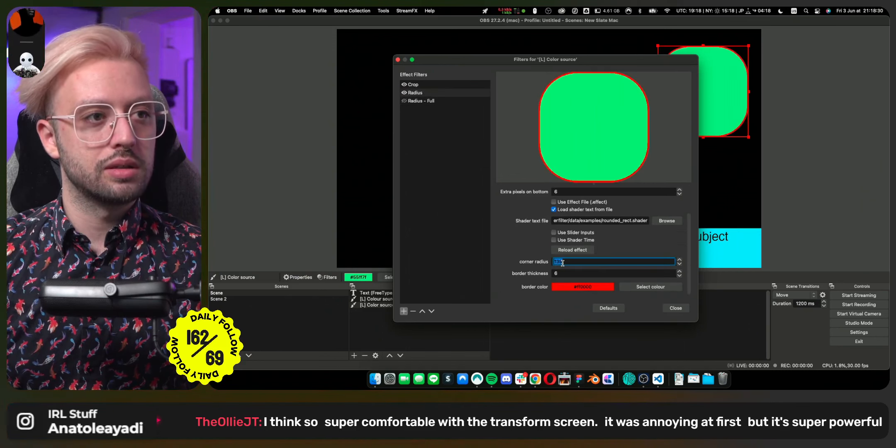
{"action": "scroll", "coordinate": [563, 262], "scroll_direction": "up", "scroll_amount": 10}
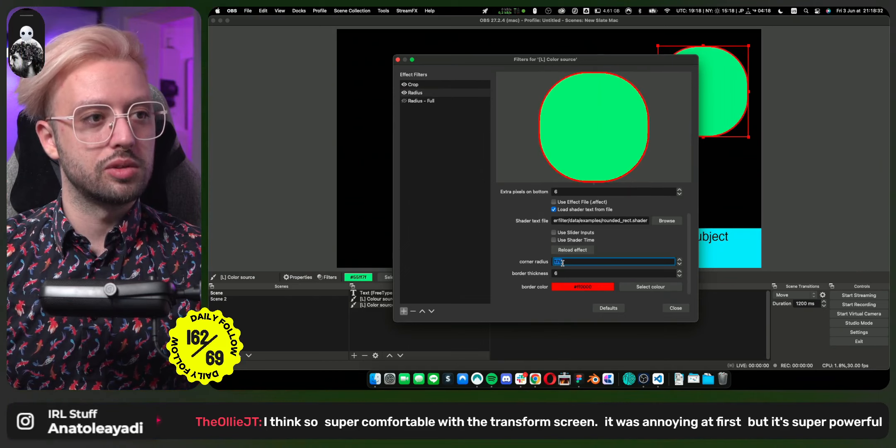
{"action": "scroll", "coordinate": [564, 263], "scroll_direction": "up", "scroll_amount": 6}
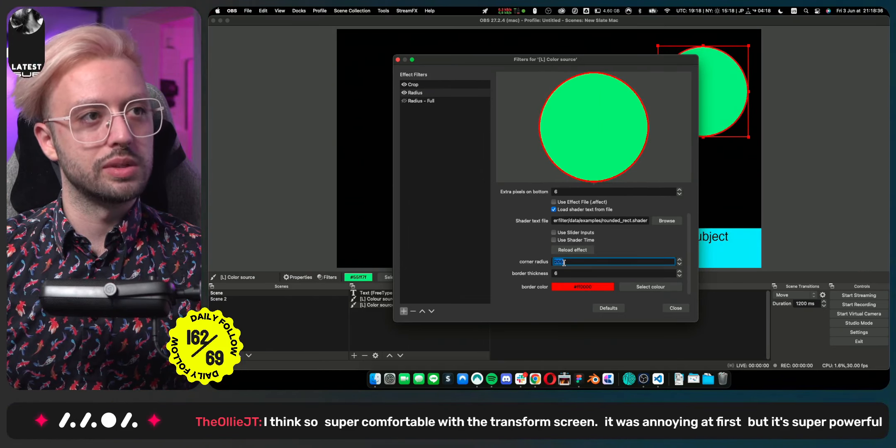
{"action": "scroll", "coordinate": [564, 262], "scroll_direction": "down", "scroll_amount": 6}
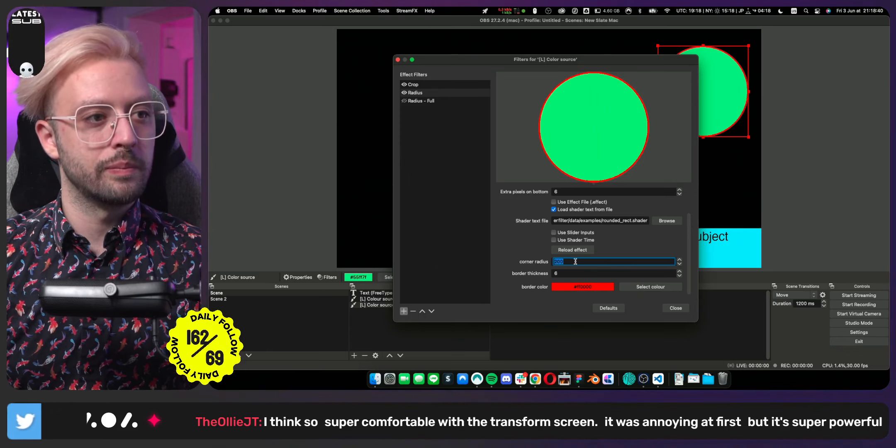
{"action": "scroll", "coordinate": [575, 261], "scroll_direction": "down", "scroll_amount": 1}
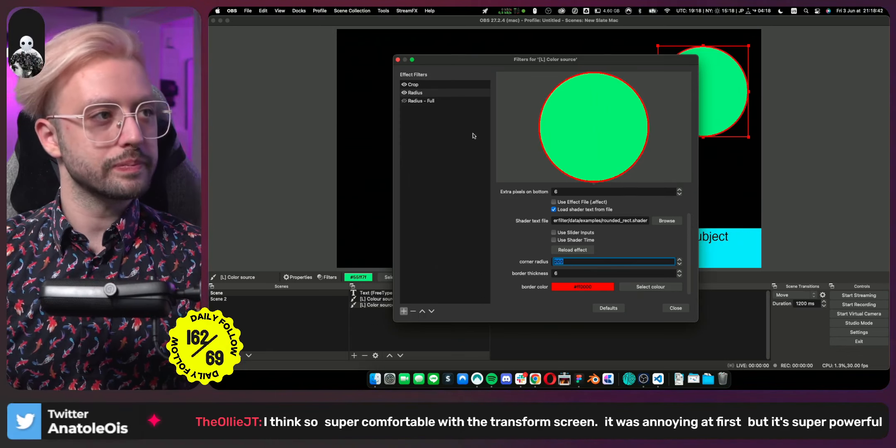
{"action": "left_click", "coordinate": [426, 102]}
{"action": "left_click", "coordinate": [537, 256]}
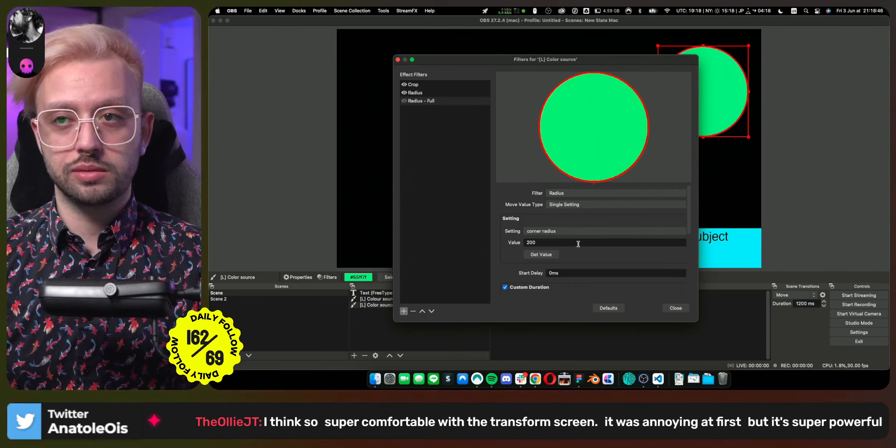
Duplicate the Radius - Full filter and name the copy "Radius - Default".
{"action": "right_click", "coordinate": [427, 101]}
{"action": "left_click", "coordinate": [438, 118]}
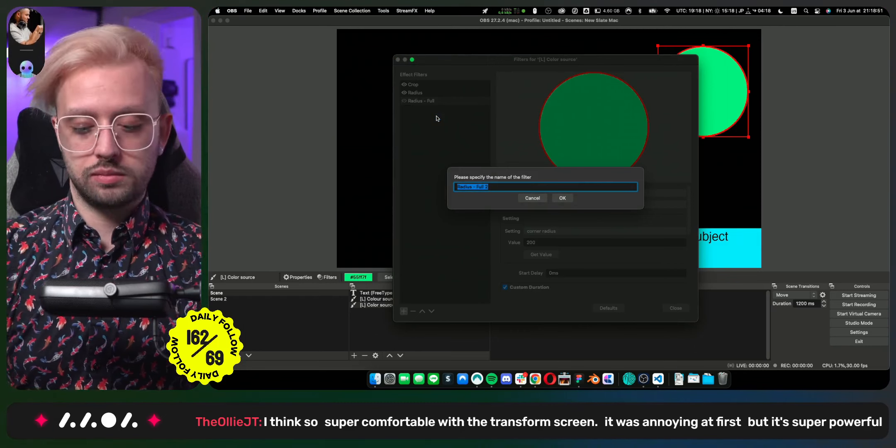
{"action": "key", "text": "Right"}
{"action": "key", "text": "BackSpace"}
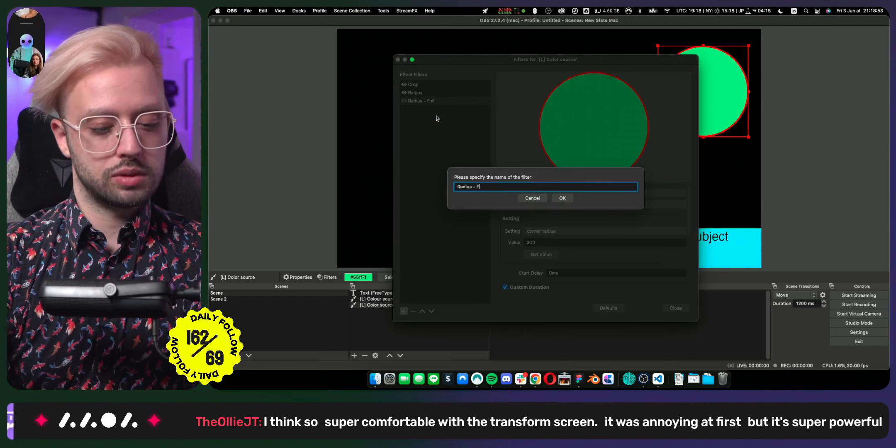
{"action": "type", "text": "Defaul"}
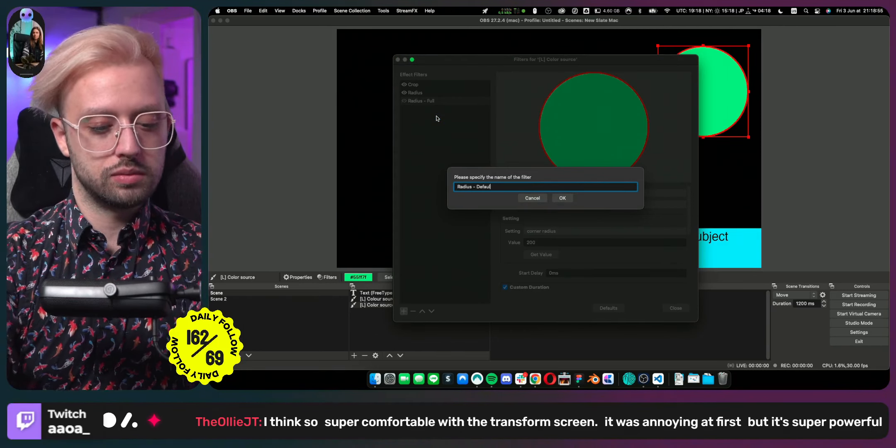
{"action": "type", "text": "t"}
{"action": "key", "text": "Return"}
Set the Radius - Default filter's corner radius value to 40 and close the filters window.
{"action": "double_click", "coordinate": [531, 243]}
{"action": "type", "text": "0"}
{"action": "key", "text": "Return"}
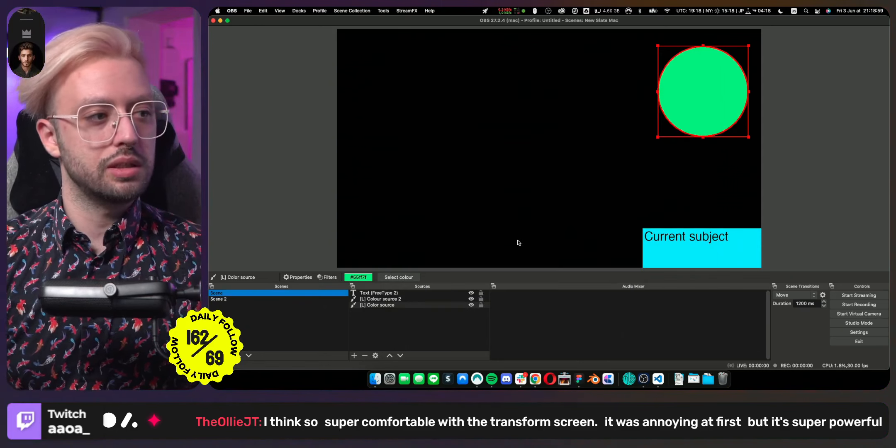
Reopen the green source's filters and test the corner animation by running Radius - Default and Radius - Full in turn.
{"action": "left_click", "coordinate": [332, 277]}
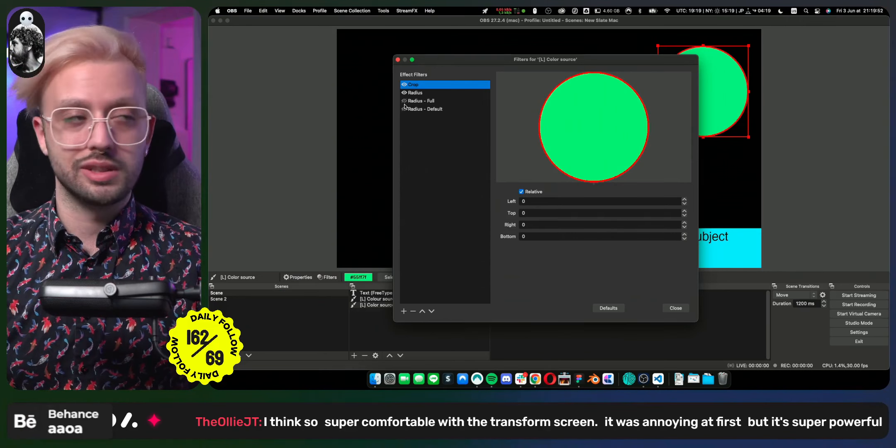
{"action": "left_click", "coordinate": [404, 109]}
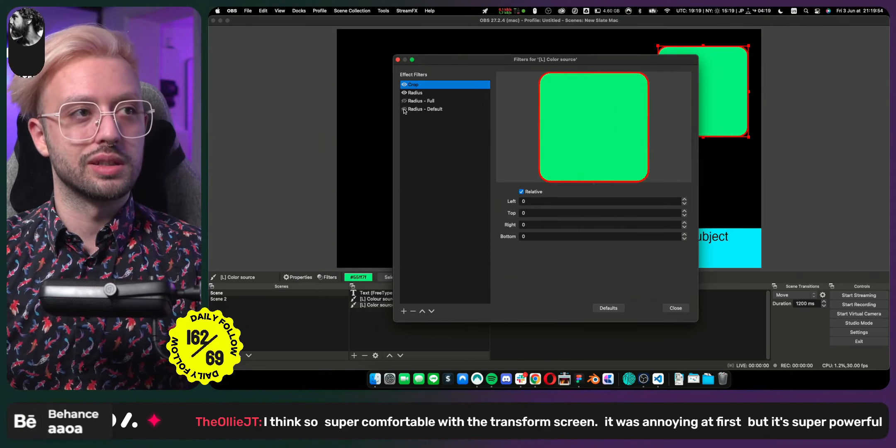
{"action": "left_click", "coordinate": [404, 102]}
Turn off the custom duration in both the Radius - Full and Radius - Default filters.
{"action": "left_click", "coordinate": [419, 104]}
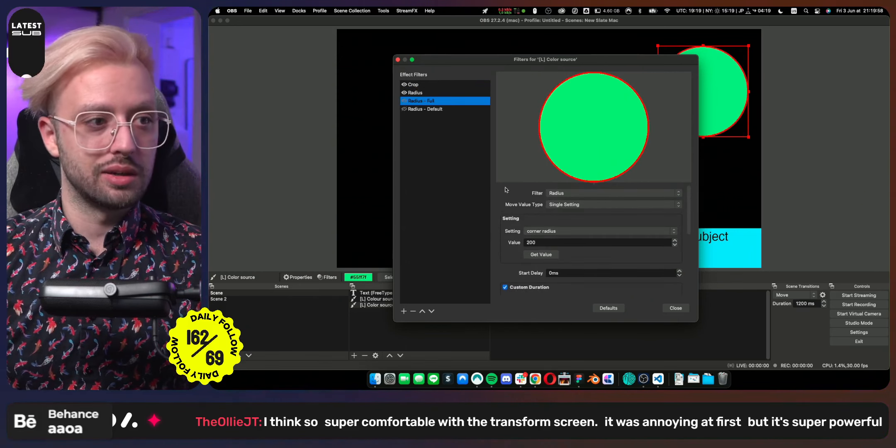
{"action": "scroll", "coordinate": [502, 195], "scroll_direction": "down", "scroll_amount": 3}
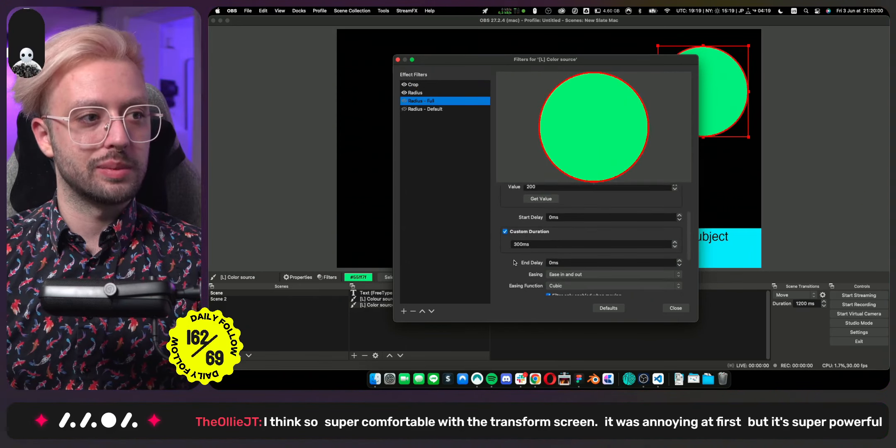
{"action": "left_click", "coordinate": [505, 232]}
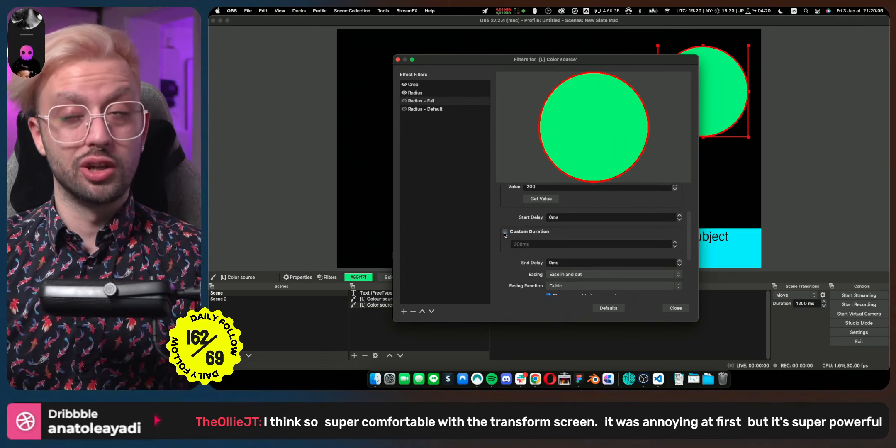
{"action": "left_click", "coordinate": [424, 109]}
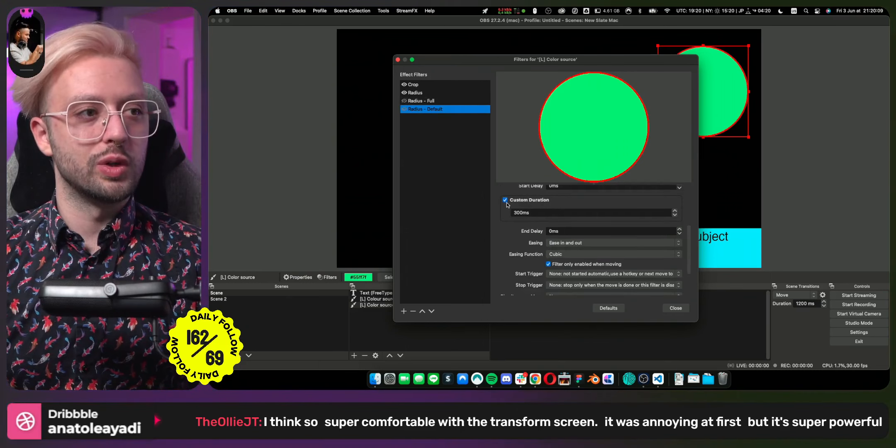
{"action": "left_click", "coordinate": [505, 201]}
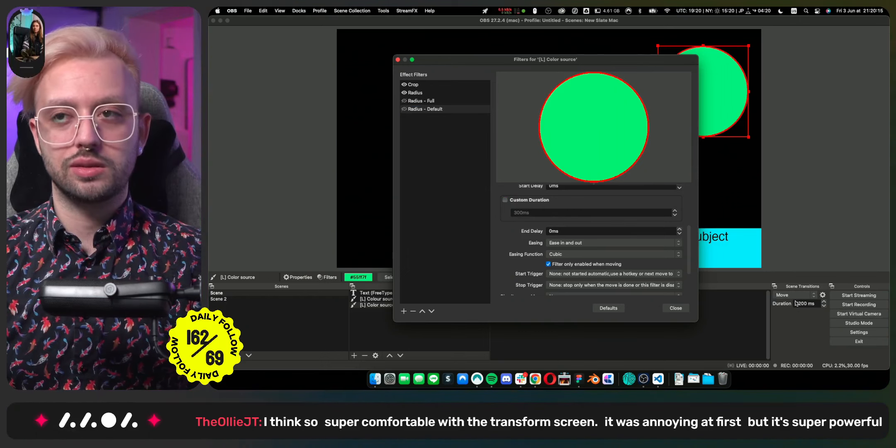
Run Radius - Default and Radius - Full again to check the animation without a custom duration.
{"action": "left_click", "coordinate": [413, 108]}
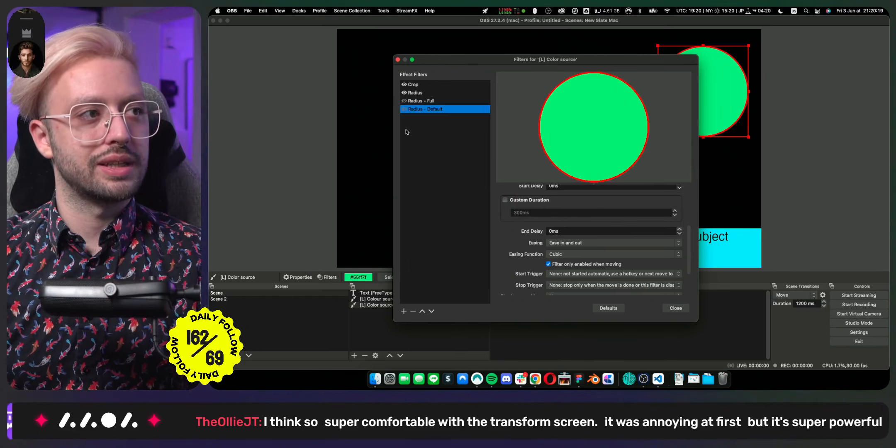
{"action": "left_click", "coordinate": [404, 108]}
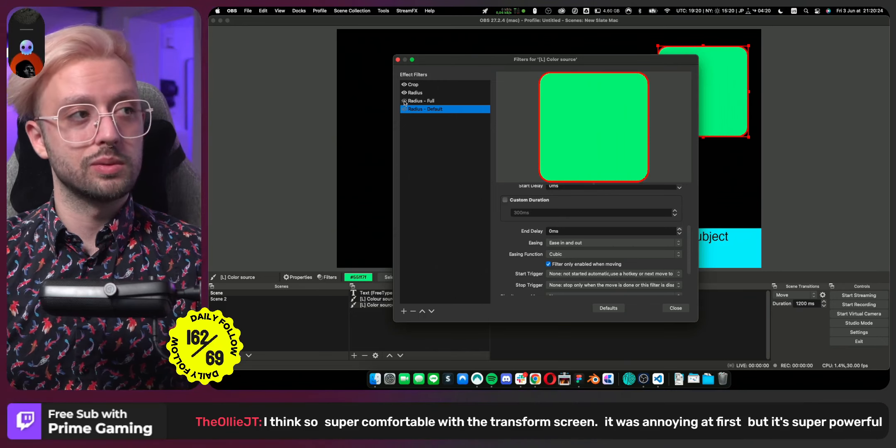
{"action": "left_click", "coordinate": [404, 101]}
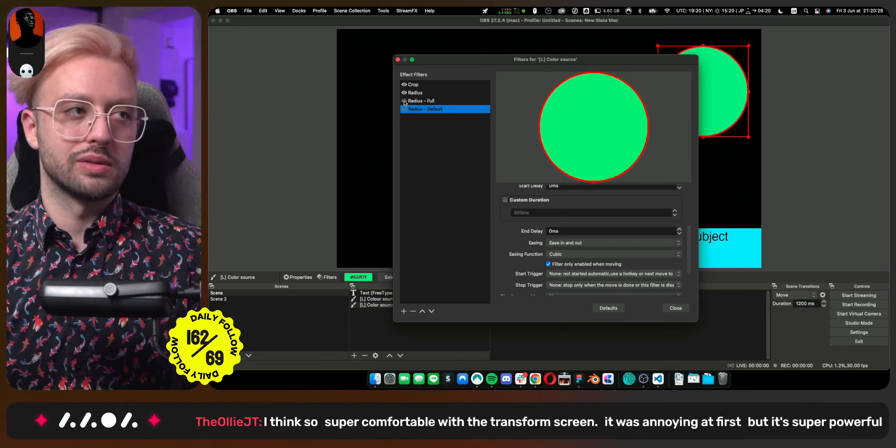
Add a Move Source filter named "------ Transitions ------" as a divider and place it directly above Radius - Full.
{"action": "left_click", "coordinate": [403, 311]}
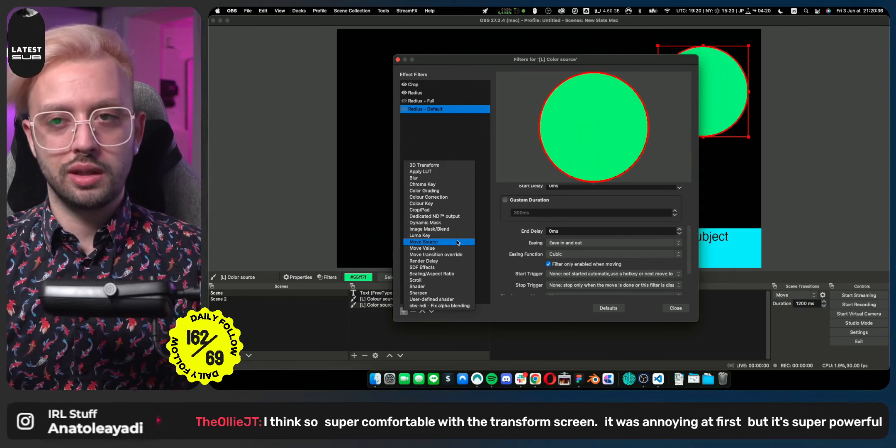
{"action": "left_click", "coordinate": [444, 242]}
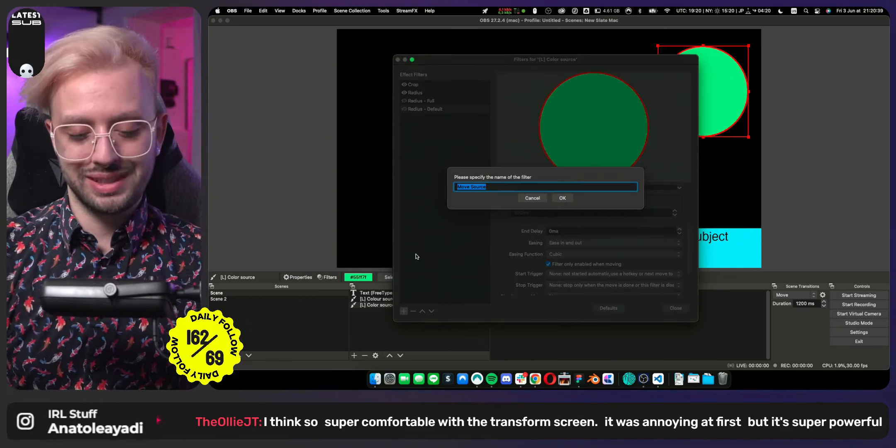
{"action": "type", "text": "------ Transitions ------"}
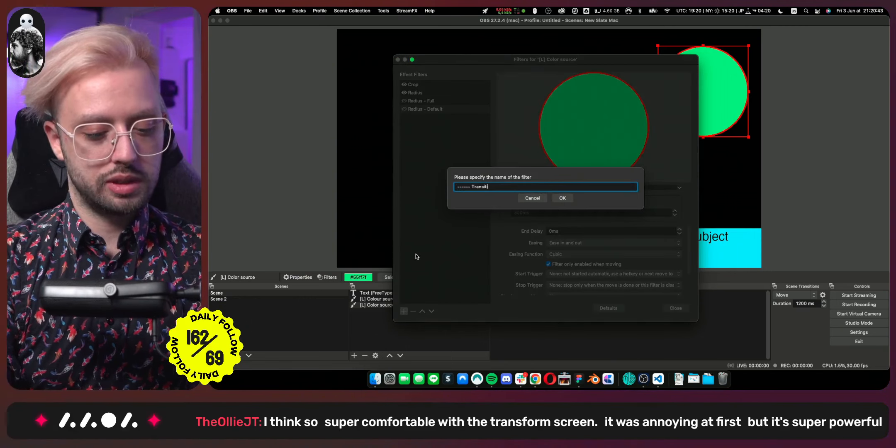
{"action": "key", "text": "Return"}
{"action": "left_click", "coordinate": [405, 117]}
{"action": "left_click", "coordinate": [442, 95]}
{"action": "left_click", "coordinate": [442, 117]}
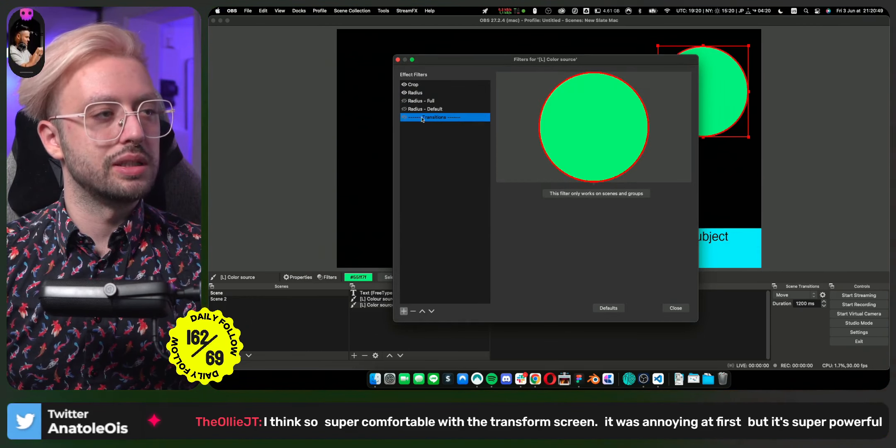
{"action": "left_click", "coordinate": [422, 311]}
{"action": "left_click", "coordinate": [423, 311]}
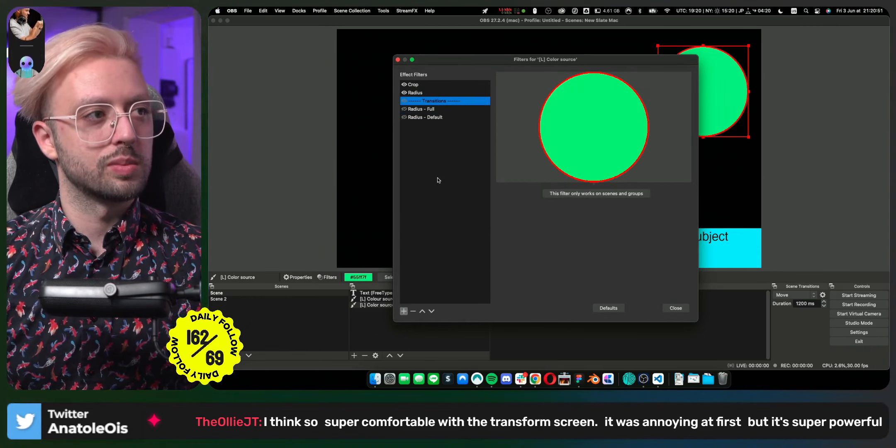
Duplicate the Radius - Default filter and name the copy Crop - Default.
{"action": "left_click", "coordinate": [440, 112]}
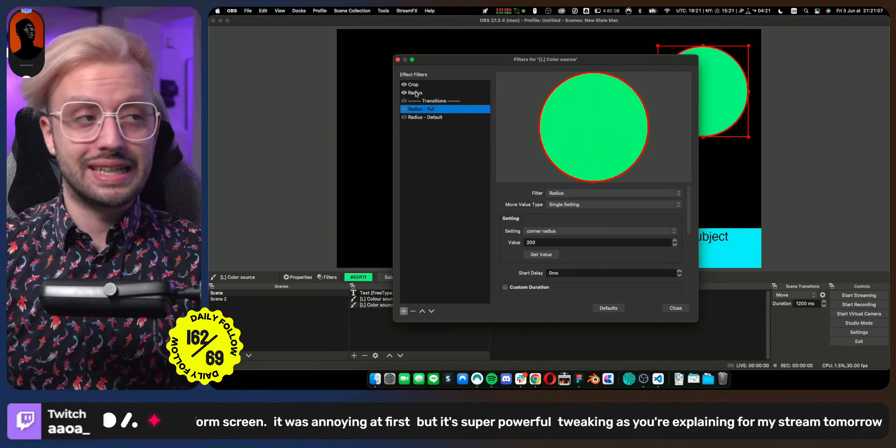
{"action": "right_click", "coordinate": [424, 119]}
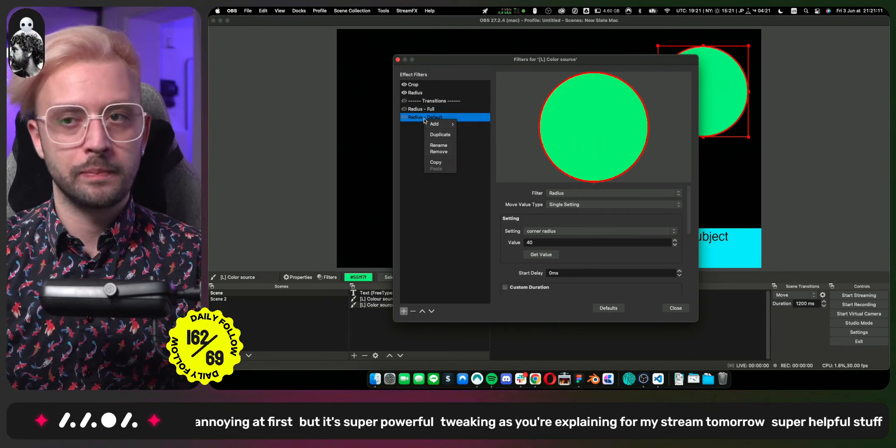
{"action": "left_click", "coordinate": [432, 135]}
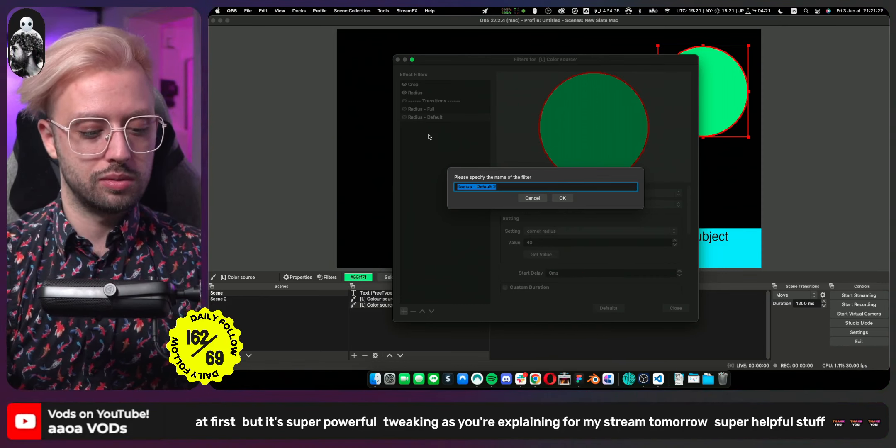
{"action": "type", "text": "Crop -"}
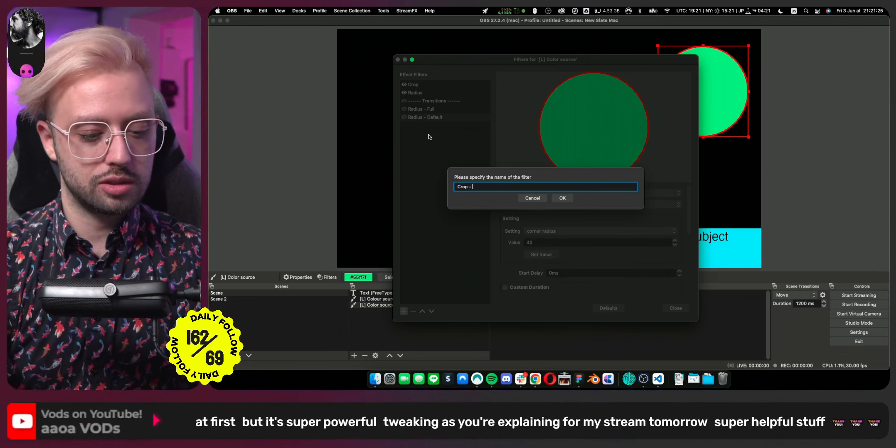
{"action": "type", "text": " Default"}
{"action": "left_click", "coordinate": [563, 199]}
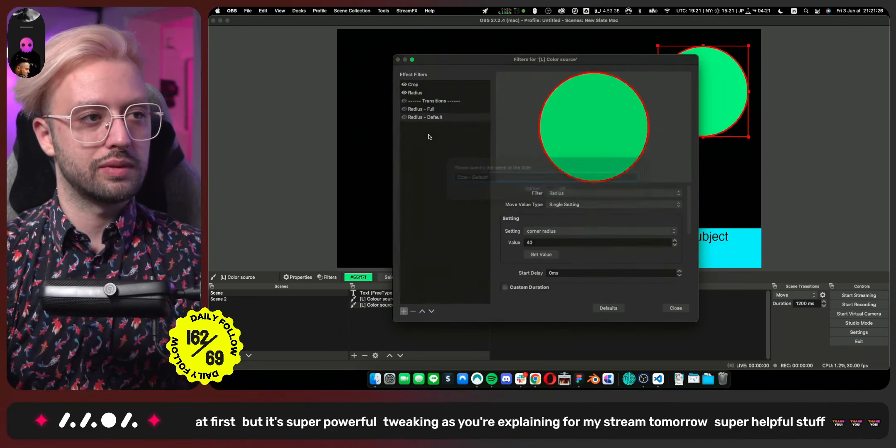
Make Crop - Default target the Crop filter with the Settings move value type.
{"action": "left_click", "coordinate": [564, 193]}
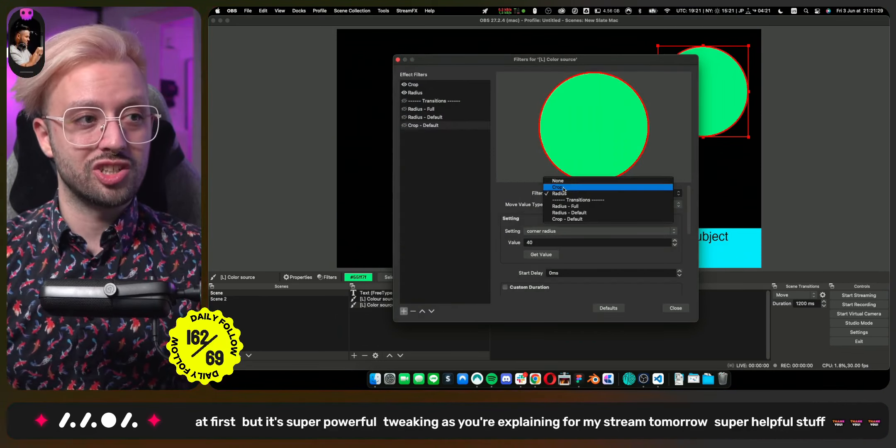
{"action": "left_click", "coordinate": [563, 188]}
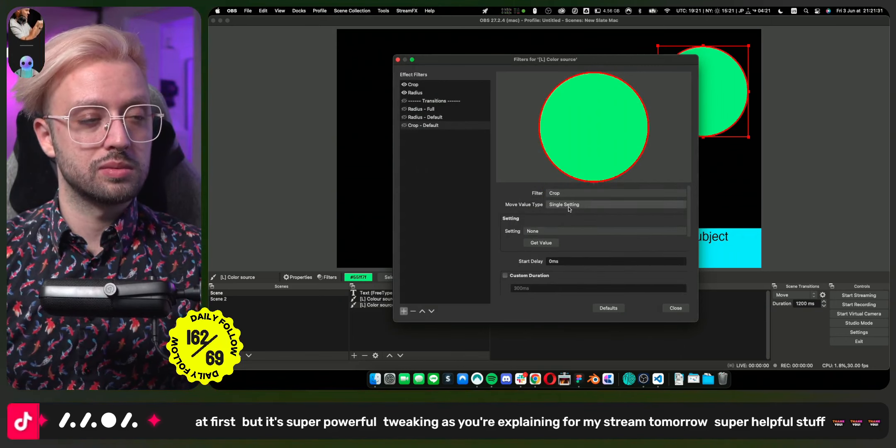
{"action": "left_click", "coordinate": [569, 207]}
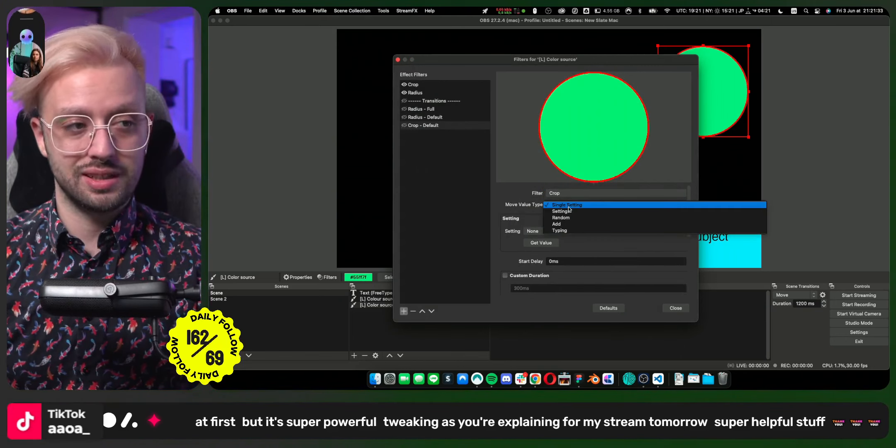
{"action": "left_click", "coordinate": [568, 211]}
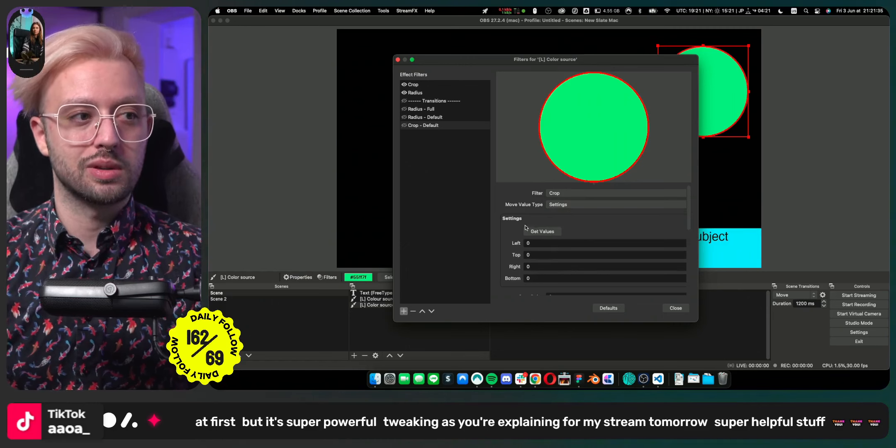
{"action": "scroll", "coordinate": [525, 225], "scroll_direction": "down", "scroll_amount": 3}
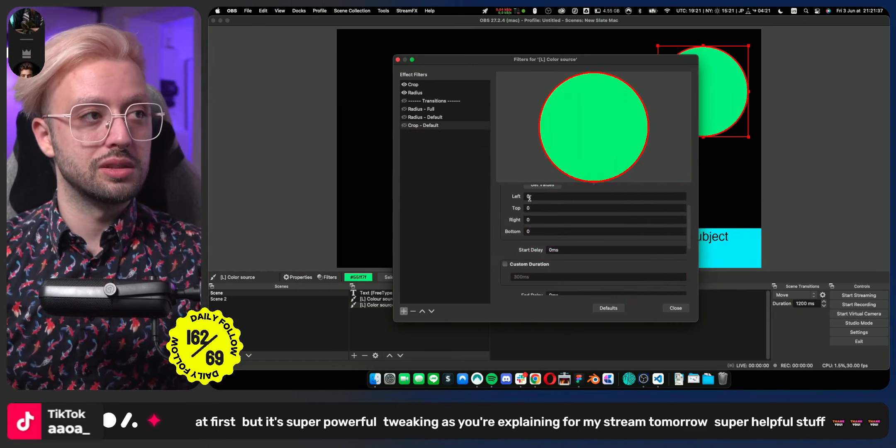
{"action": "scroll", "coordinate": [531, 215], "scroll_direction": "up", "scroll_amount": 1}
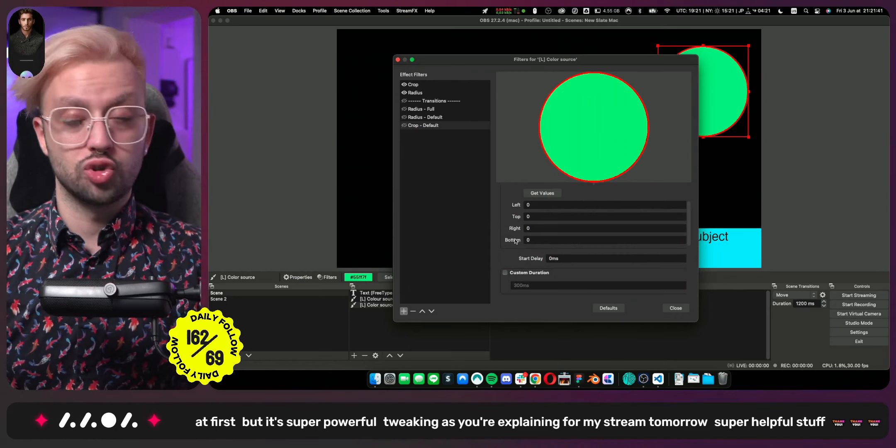
Set the start trigger of Crop - Default to Activate.
{"action": "scroll", "coordinate": [507, 251], "scroll_direction": "down", "scroll_amount": 5}
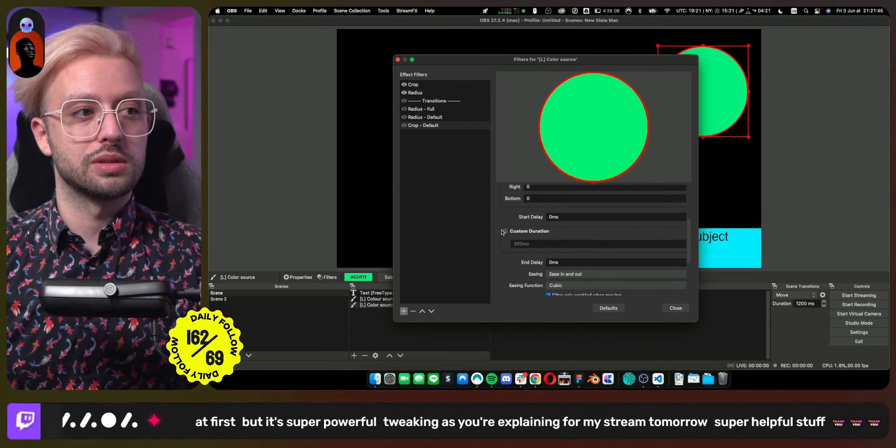
{"action": "scroll", "coordinate": [507, 255], "scroll_direction": "down", "scroll_amount": 8}
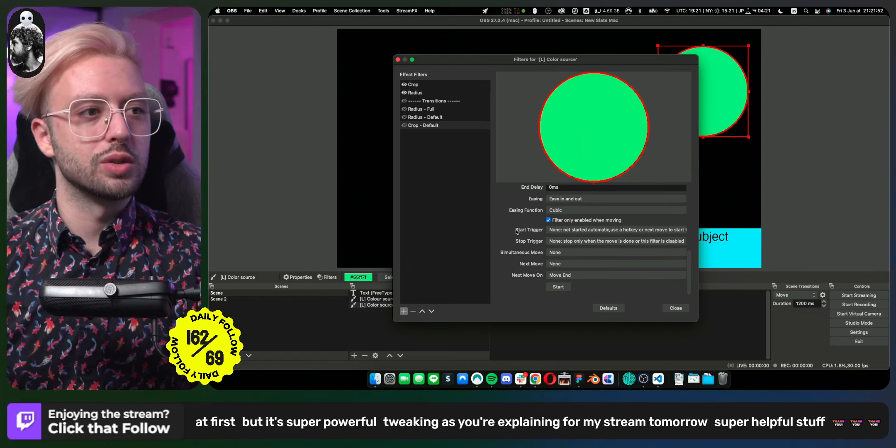
{"action": "left_click", "coordinate": [562, 231]}
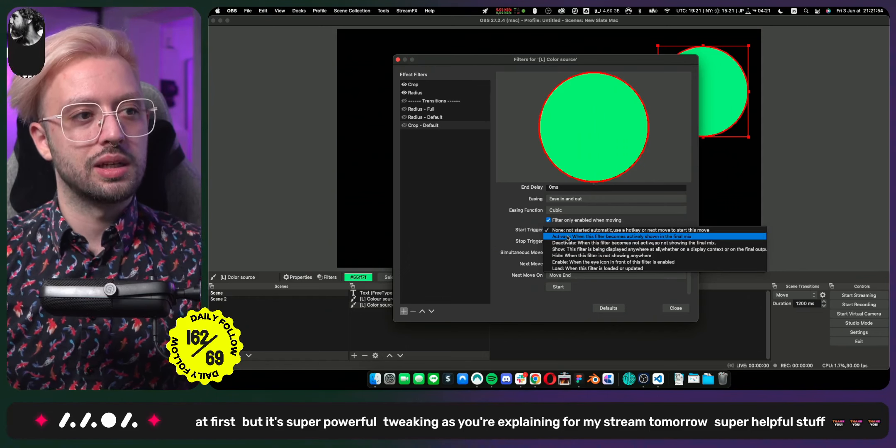
{"action": "left_click", "coordinate": [570, 237]}
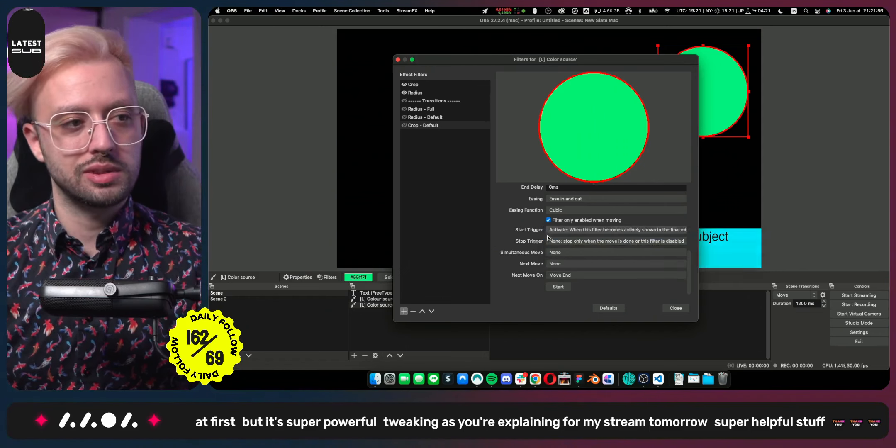
Set the start trigger of the Radius - Full filter to Activate.
{"action": "left_click", "coordinate": [423, 117]}
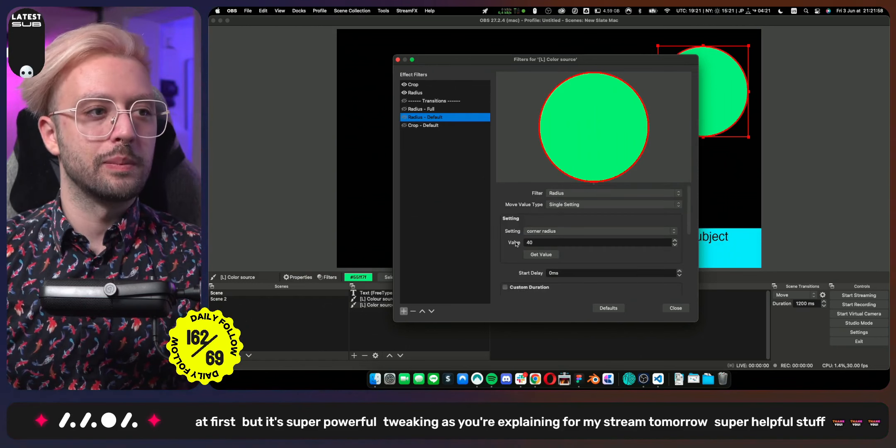
{"action": "left_click", "coordinate": [556, 230]}
{"action": "left_click", "coordinate": [423, 108]}
{"action": "scroll", "coordinate": [539, 233], "scroll_direction": "down", "scroll_amount": 10}
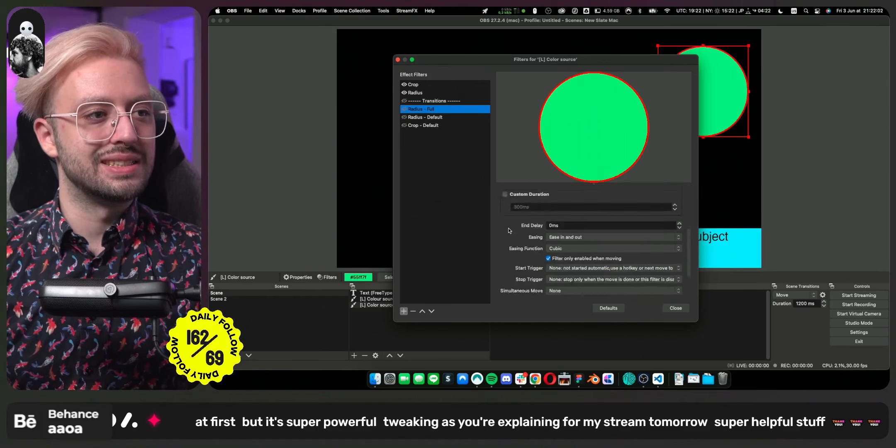
{"action": "left_click", "coordinate": [568, 231]}
{"action": "left_click", "coordinate": [569, 236]}
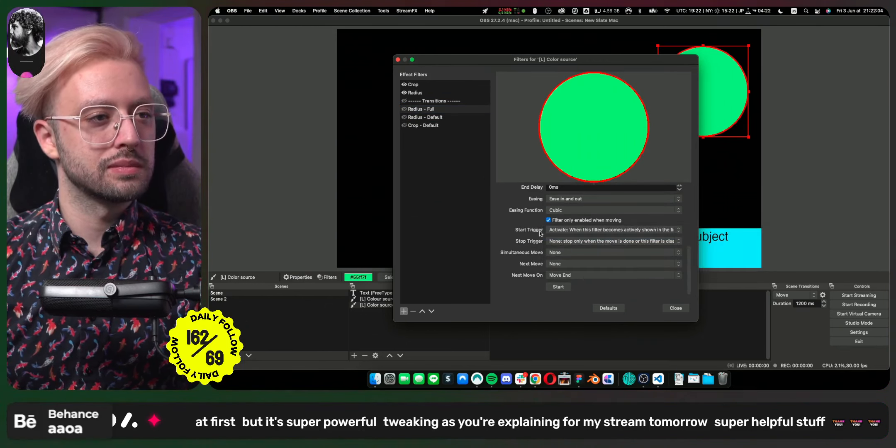
Duplicate the Crop - Default filter and name the copy Crop - Slim.
{"action": "left_click", "coordinate": [425, 125]}
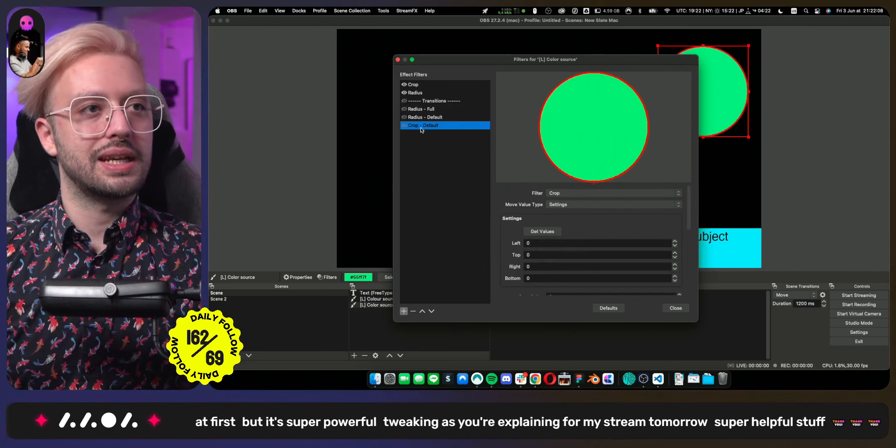
{"action": "right_click", "coordinate": [421, 128]}
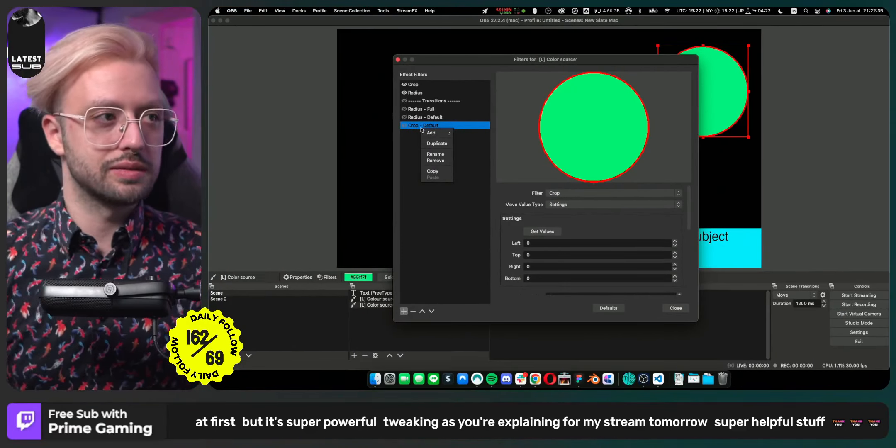
{"action": "left_click", "coordinate": [432, 143]}
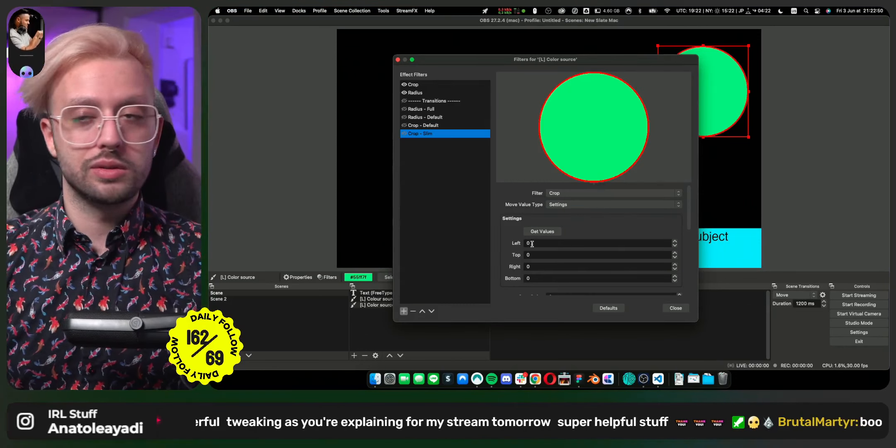
Set the left and right crop values of Crop - Slim to 80 and run the filter to test it.
{"action": "left_click", "coordinate": [532, 244]}
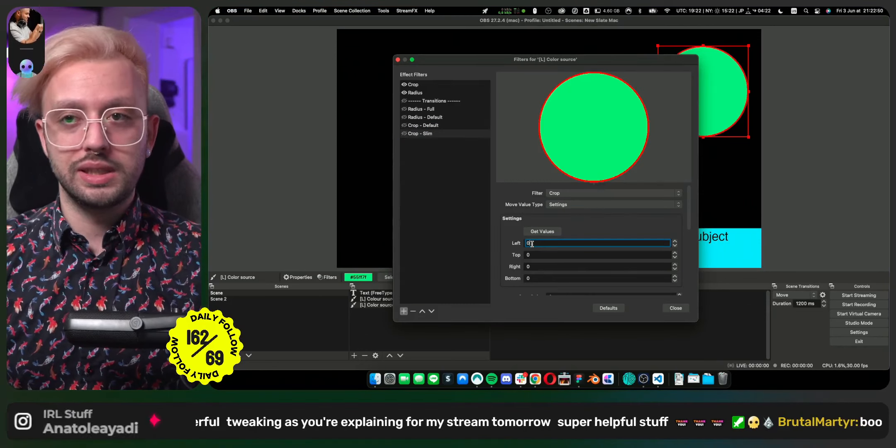
{"action": "double_click", "coordinate": [532, 244]}
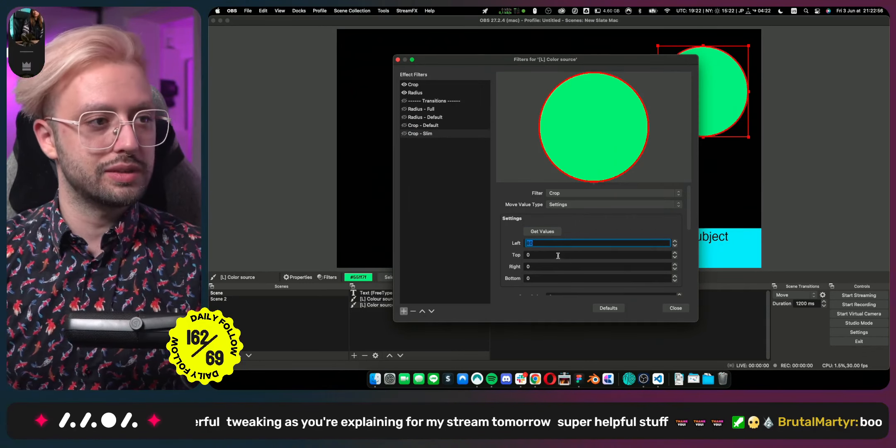
{"action": "double_click", "coordinate": [551, 266]}
{"action": "type", "text": "80"}
{"action": "left_click", "coordinate": [534, 232]}
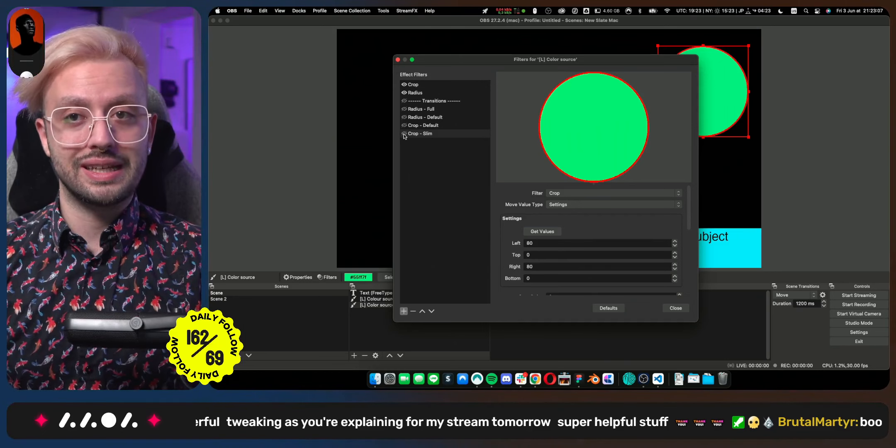
{"action": "left_click", "coordinate": [404, 134]}
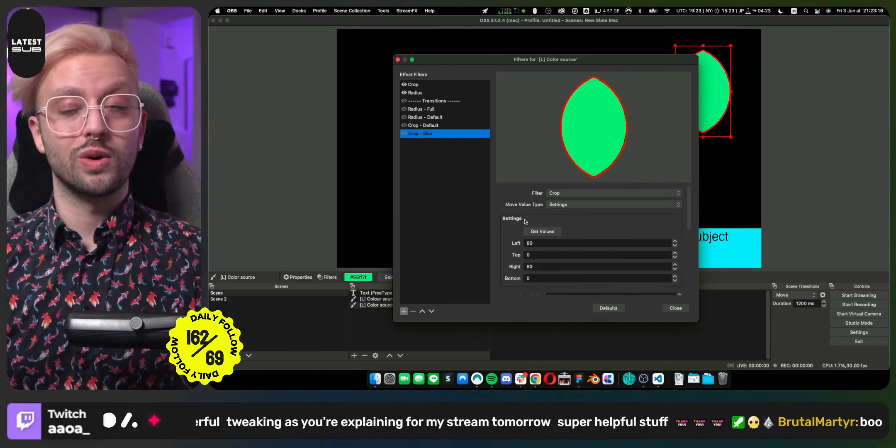
Set the simultaneous move of Crop - Slim to Radius - Default, and test by running Crop - Slim and Crop - Default in turn.
{"action": "scroll", "coordinate": [508, 215], "scroll_direction": "down", "scroll_amount": 10}
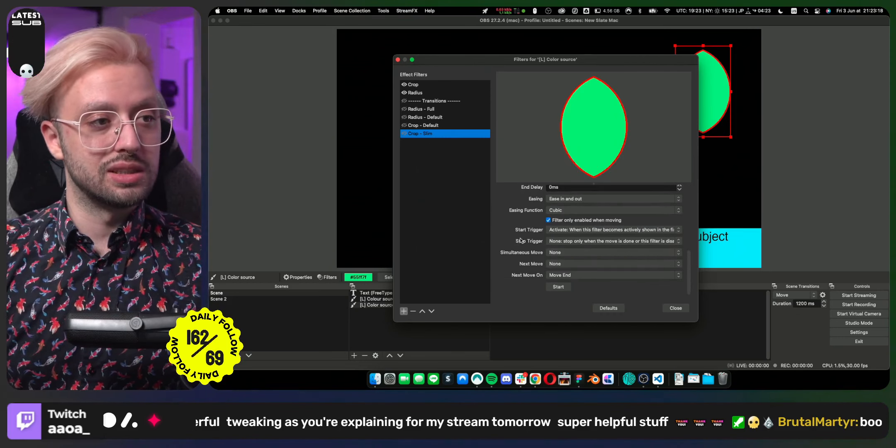
{"action": "left_click", "coordinate": [558, 252]}
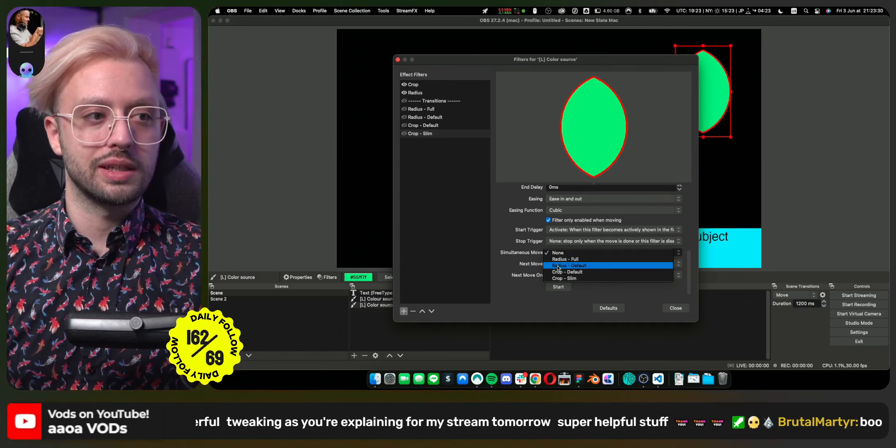
{"action": "left_click", "coordinate": [558, 266]}
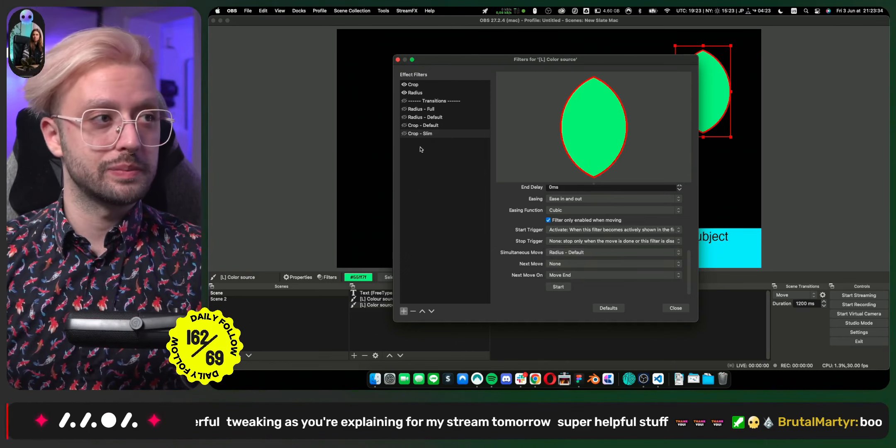
{"action": "left_click", "coordinate": [404, 135]}
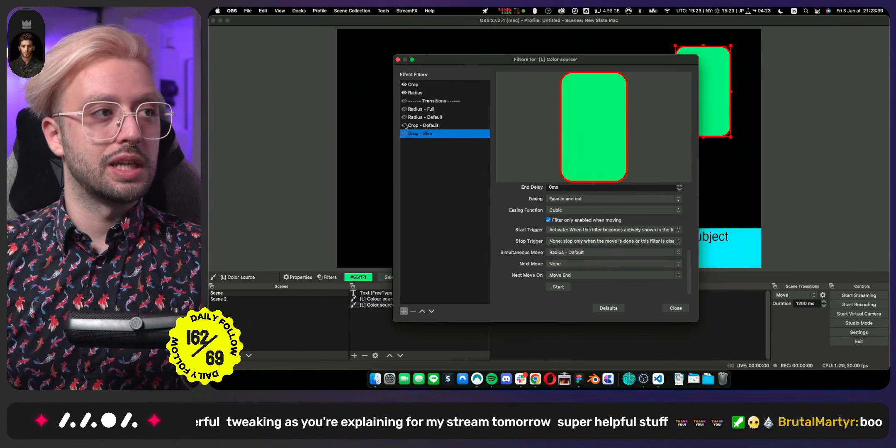
{"action": "left_click", "coordinate": [405, 126]}
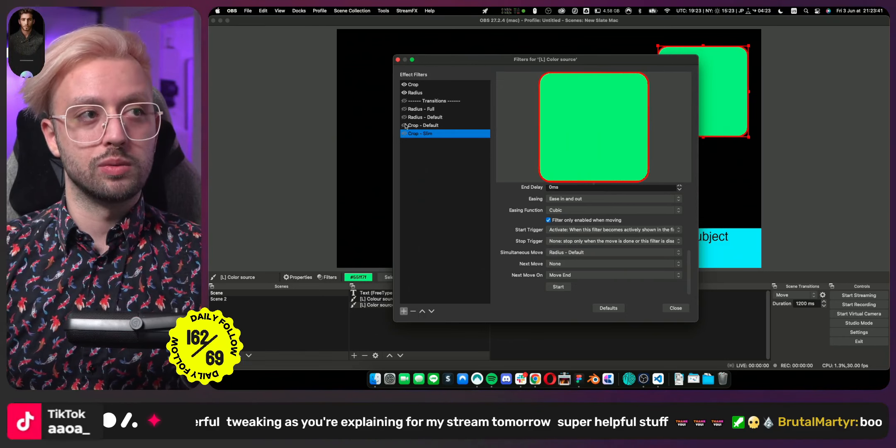
Test the linked filters by running Crop - Slim, Crop - Default, Radius - Full, Crop - Slim and Crop - Default in turn.
{"action": "left_click", "coordinate": [405, 133]}
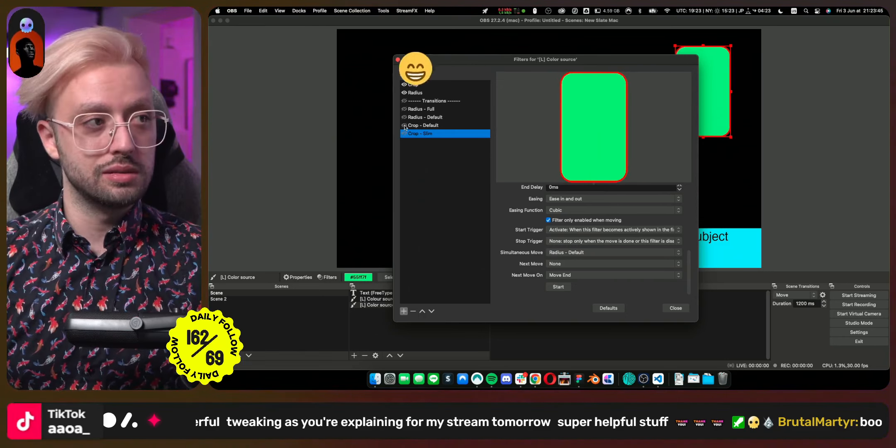
{"action": "left_click", "coordinate": [405, 126]}
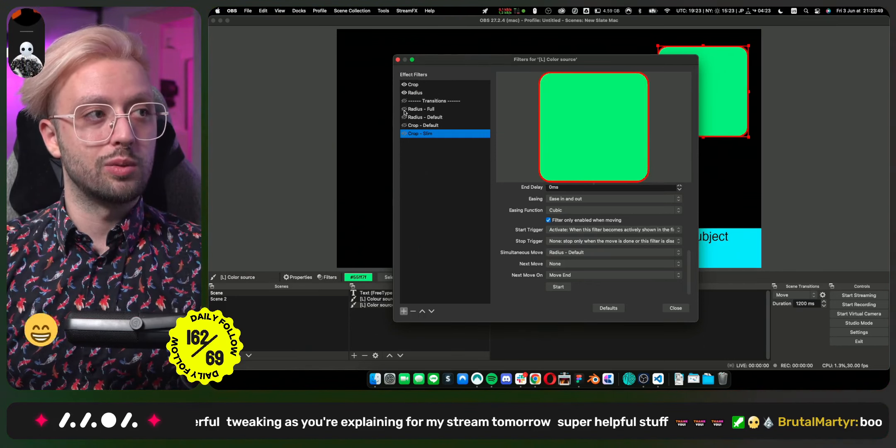
{"action": "left_click", "coordinate": [405, 110]}
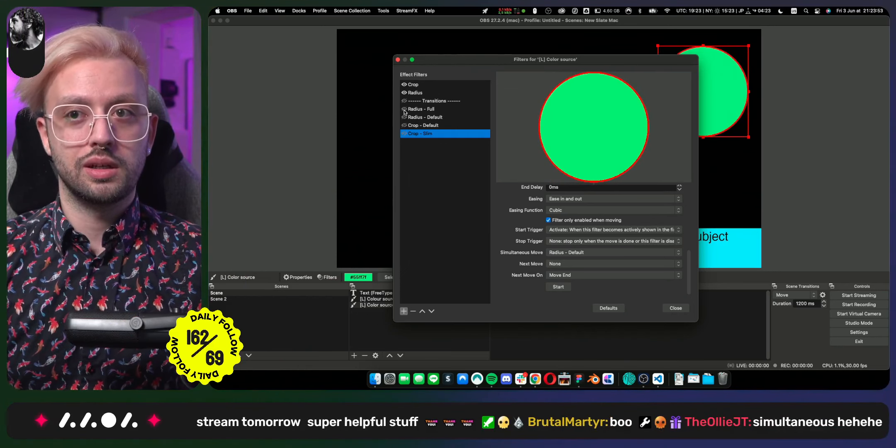
{"action": "left_click", "coordinate": [404, 134]}
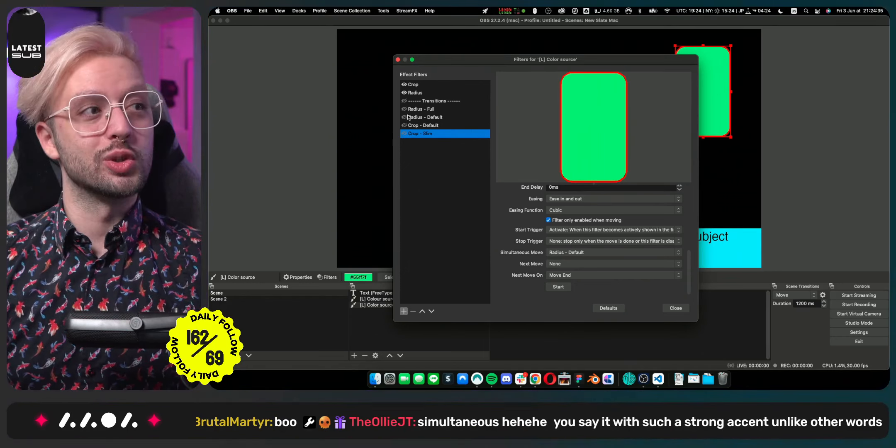
{"action": "left_click", "coordinate": [404, 126]}
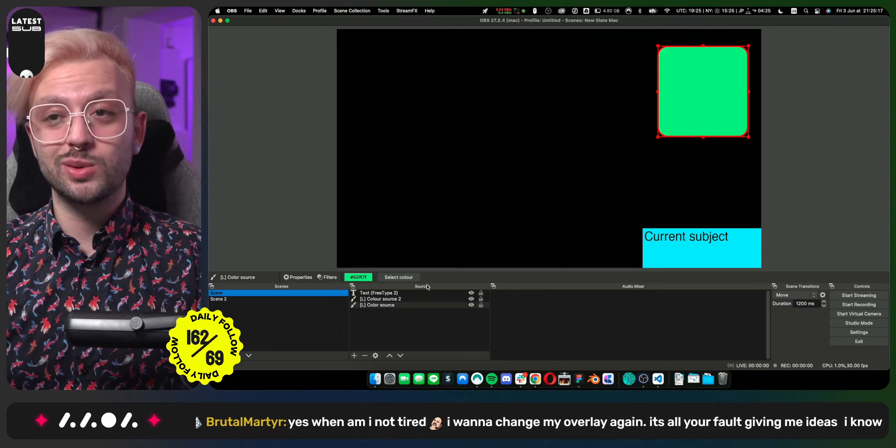
Switch to Scene 2 and add a Move Source filter named Camera - Crop to the scene.
{"action": "left_click", "coordinate": [234, 299]}
{"action": "left_click", "coordinate": [258, 248]}
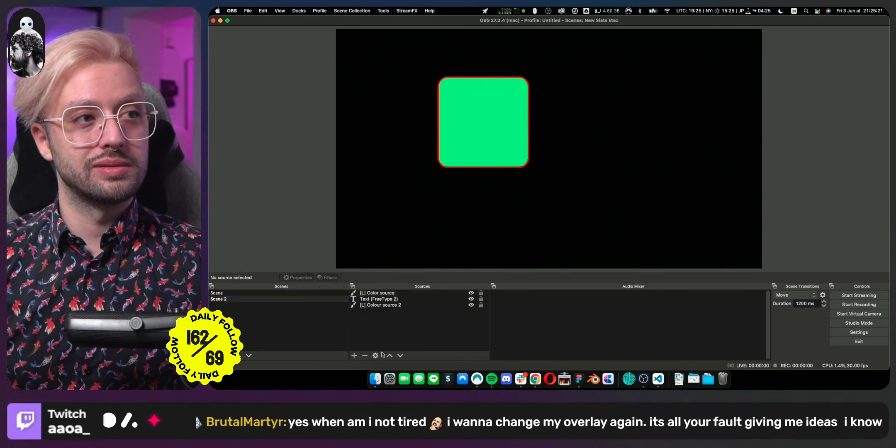
{"action": "right_click", "coordinate": [224, 301]}
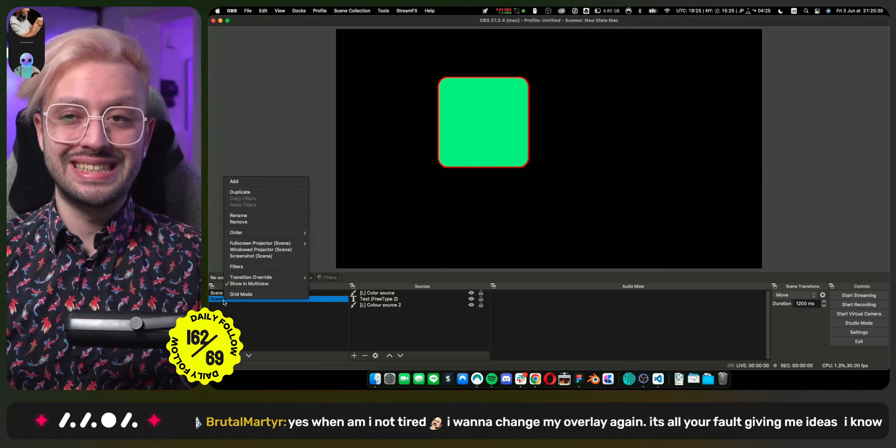
{"action": "left_click", "coordinate": [236, 267]}
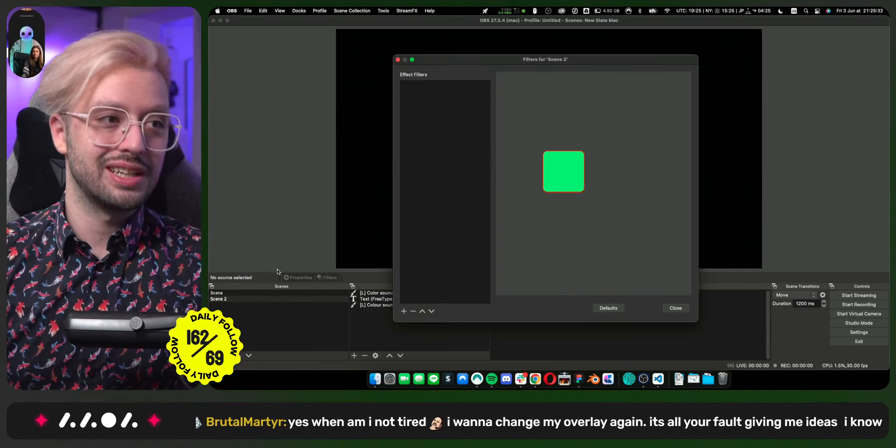
{"action": "left_click", "coordinate": [403, 311]}
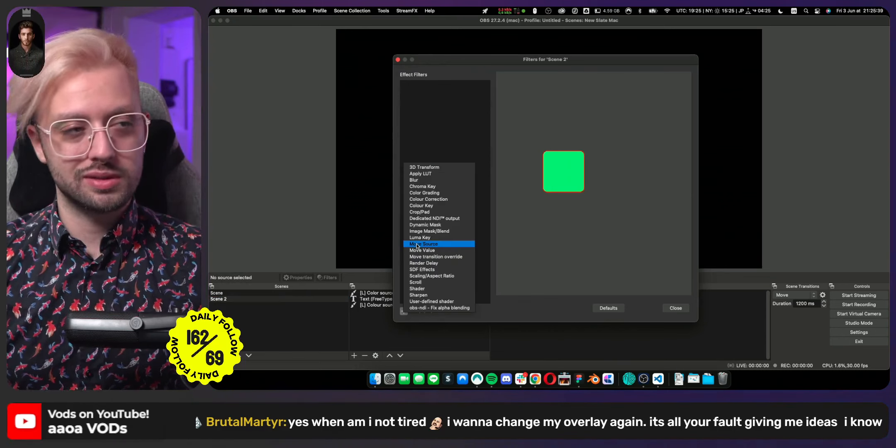
{"action": "left_click", "coordinate": [417, 244]}
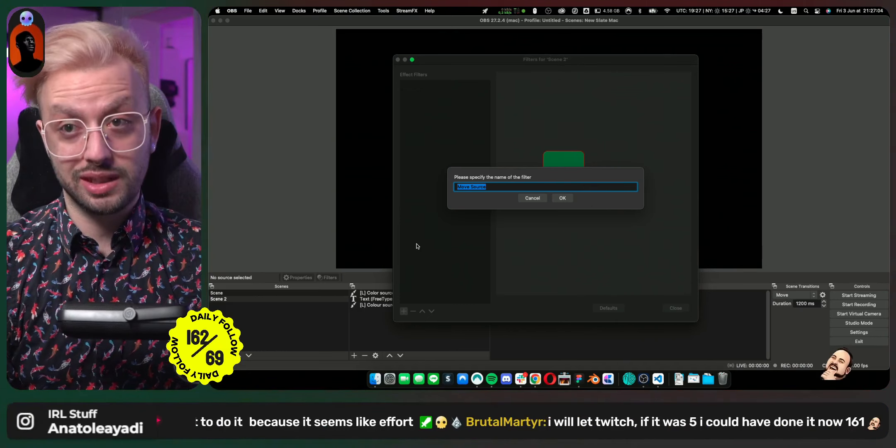
{"action": "type", "text": "Ca"}
{"action": "type", "text": "m"}
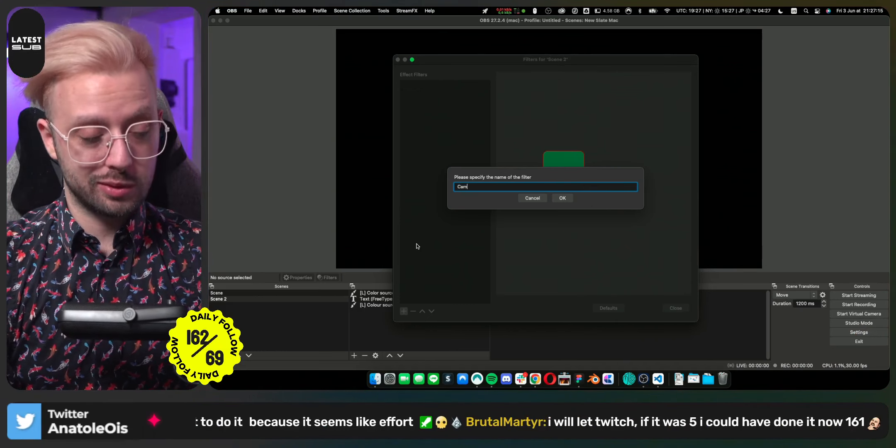
{"action": "type", "text": "era"}
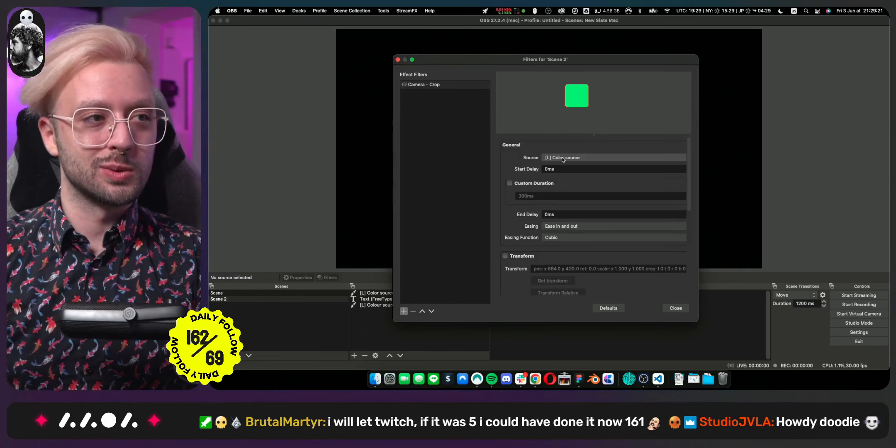
Keep [L] Color source as the source of Camera - Crop and set its simultaneous move to Crop - Default.
{"action": "left_click", "coordinate": [562, 160]}
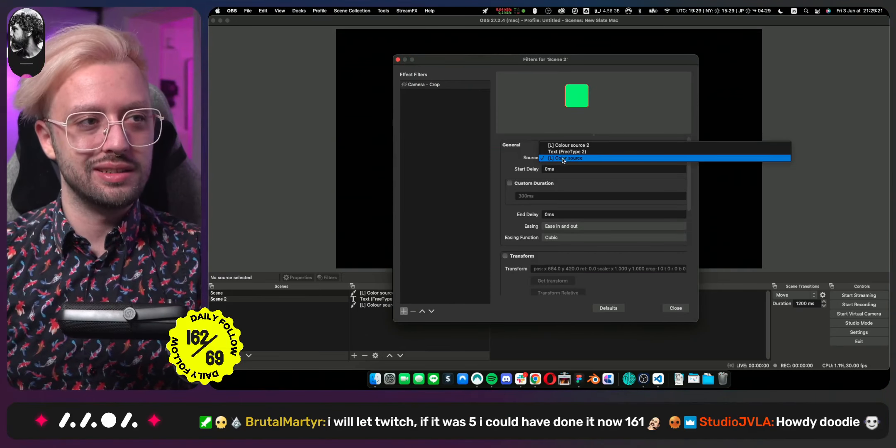
{"action": "left_click", "coordinate": [562, 160]}
{"action": "scroll", "coordinate": [556, 232], "scroll_direction": "down", "scroll_amount": 5}
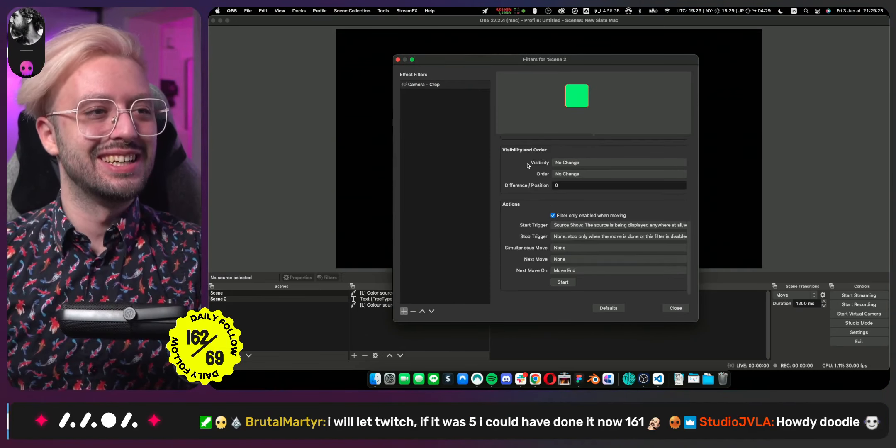
{"action": "left_click", "coordinate": [558, 249]}
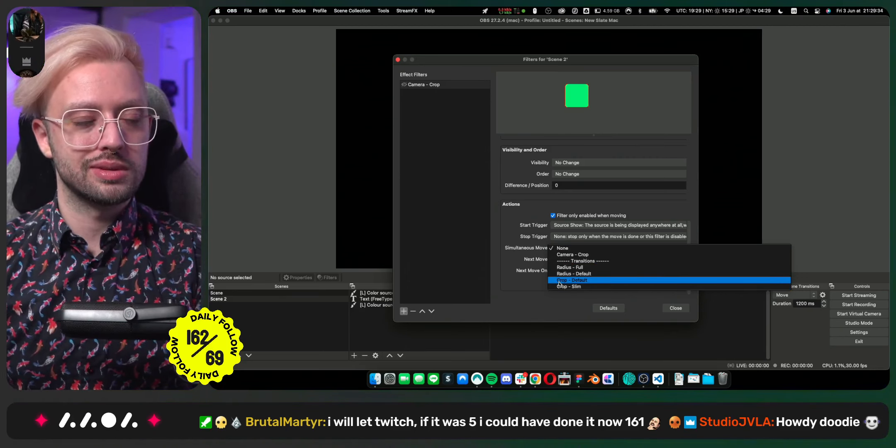
{"action": "left_click", "coordinate": [559, 280]}
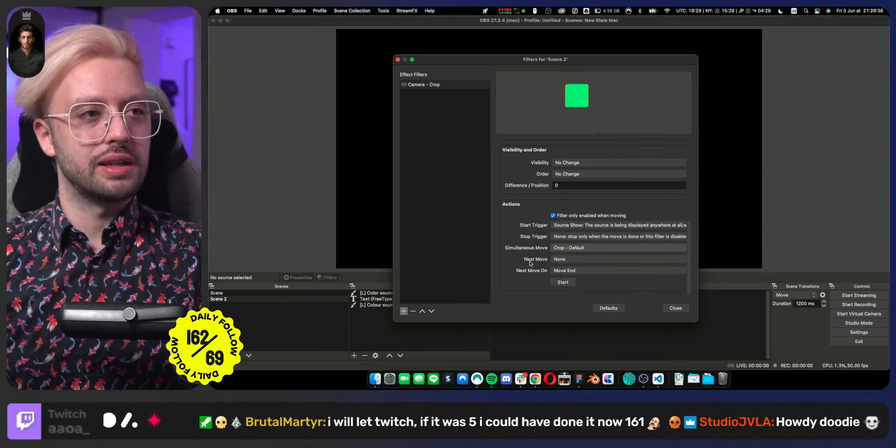
Duplicate the Camera - Crop filter and name the copy Camera - Radius.
{"action": "left_click", "coordinate": [443, 104]}
{"action": "right_click", "coordinate": [428, 86]}
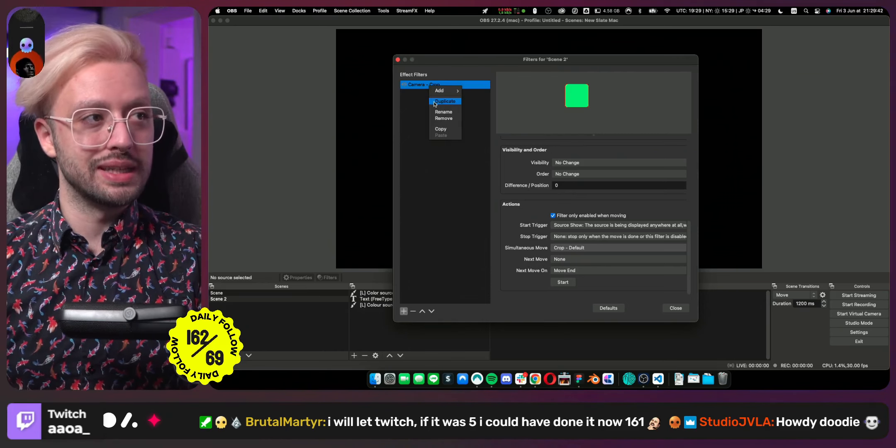
{"action": "left_click", "coordinate": [435, 104]}
{"action": "key", "text": "Right"}
{"action": "key", "text": "BackSpace"}
{"action": "key", "text": "BackSpace"}
{"action": "key", "text": "BackSpace"}
{"action": "key", "text": "BackSpace"}
{"action": "key", "text": "BackSpace"}
{"action": "key", "text": "BackSpace"}
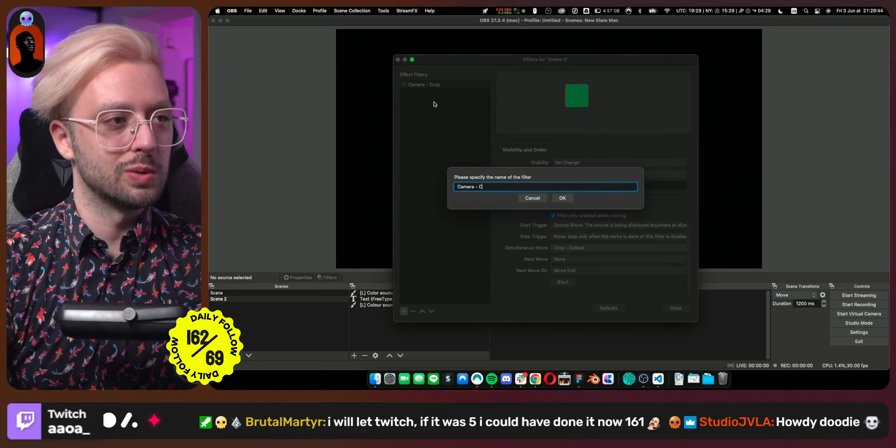
{"action": "type", "text": "Radius"}
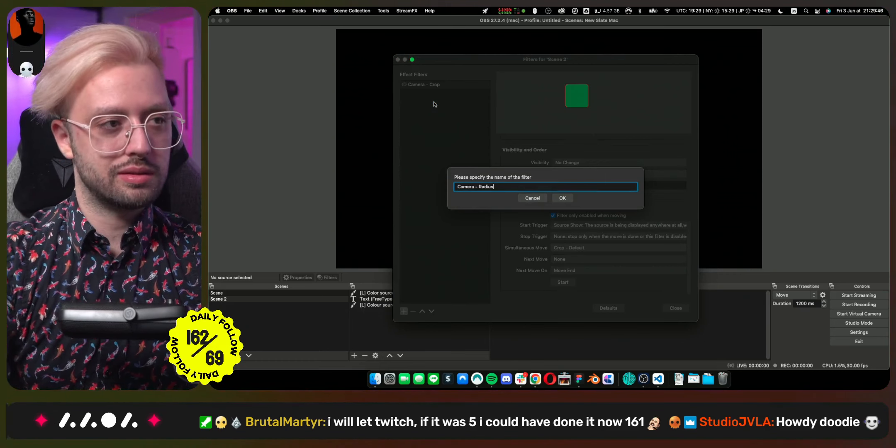
{"action": "key", "text": "Return"}
Set the simultaneous move of Scene 2's Camera - Radius filter to Radius - Full.
{"action": "scroll", "coordinate": [571, 245], "scroll_direction": "down", "scroll_amount": 10}
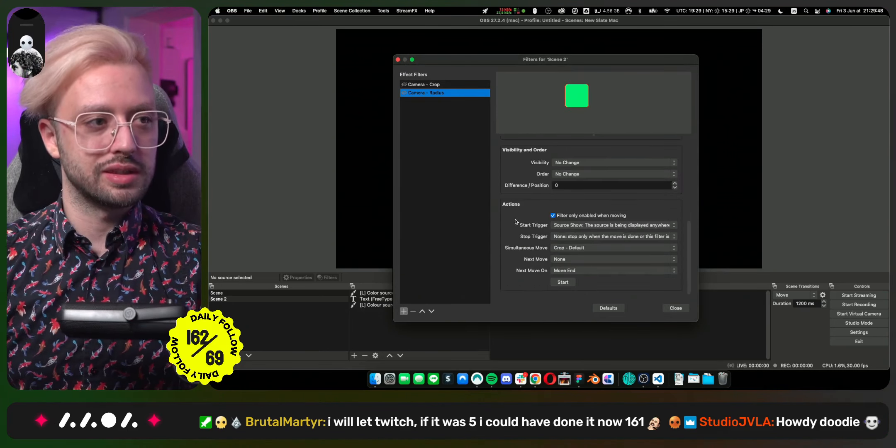
{"action": "left_click", "coordinate": [584, 247]}
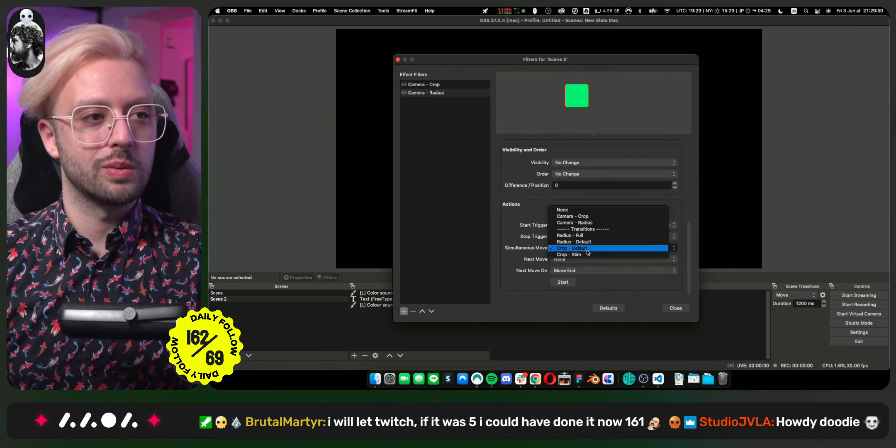
{"action": "left_click", "coordinate": [581, 237]}
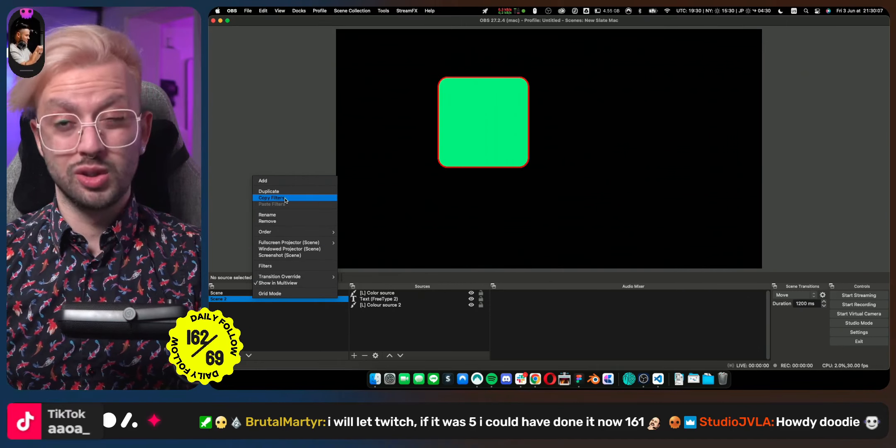
Copy the filters of Scene 2 and paste them onto the scene named Scene.
{"action": "left_click", "coordinate": [286, 198]}
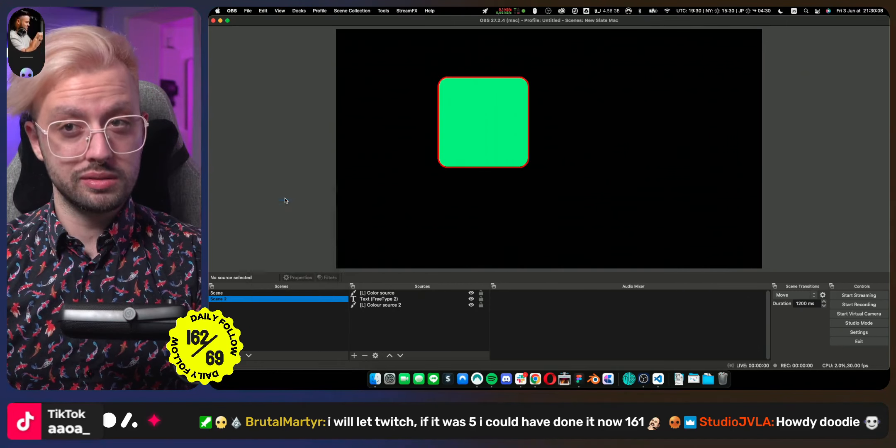
{"action": "left_click", "coordinate": [236, 294]}
{"action": "right_click", "coordinate": [237, 295]}
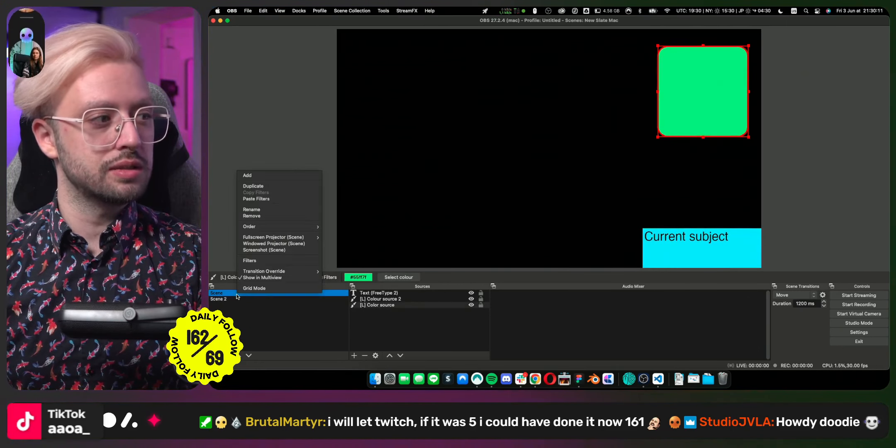
{"action": "left_click", "coordinate": [223, 293]}
Open the filters of Scene and set the simultaneous move of Camera - Crop to Crop - Slim.
{"action": "right_click", "coordinate": [223, 293]}
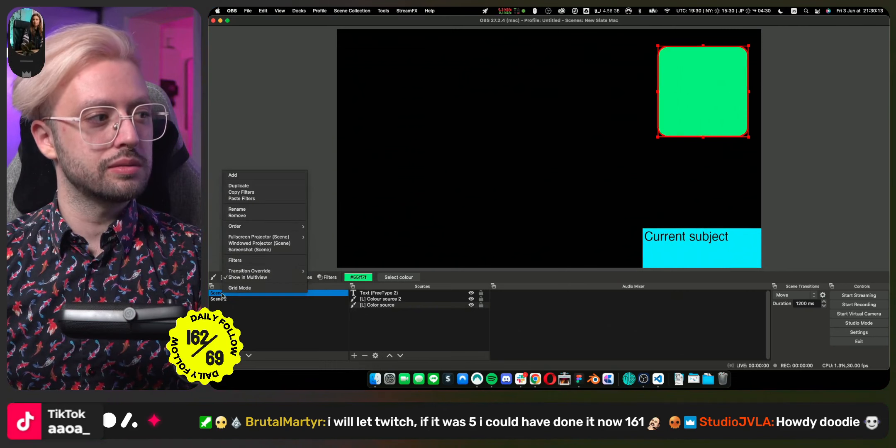
{"action": "left_click", "coordinate": [236, 261]}
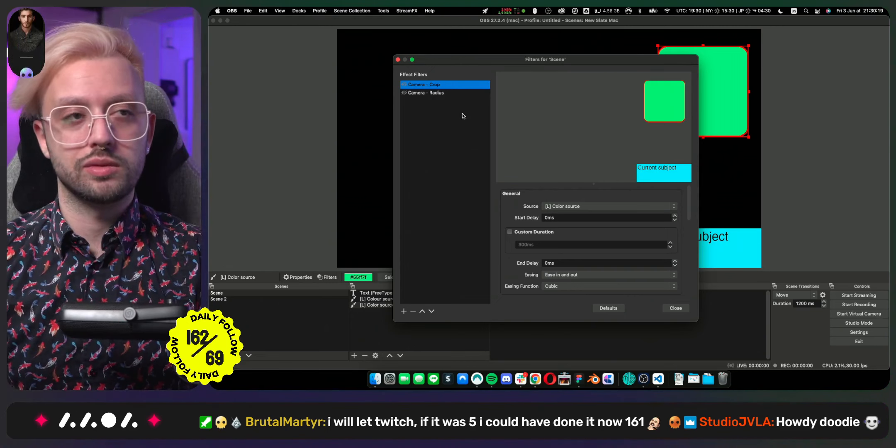
{"action": "scroll", "coordinate": [565, 258], "scroll_direction": "down", "scroll_amount": 10}
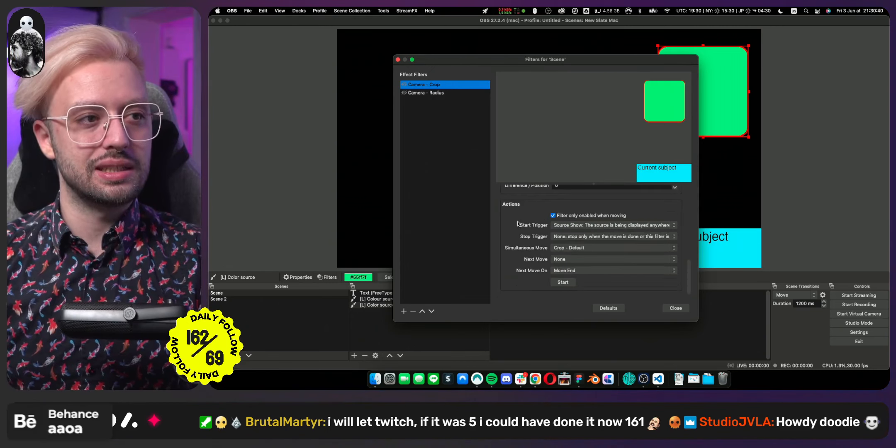
{"action": "left_click", "coordinate": [565, 248]}
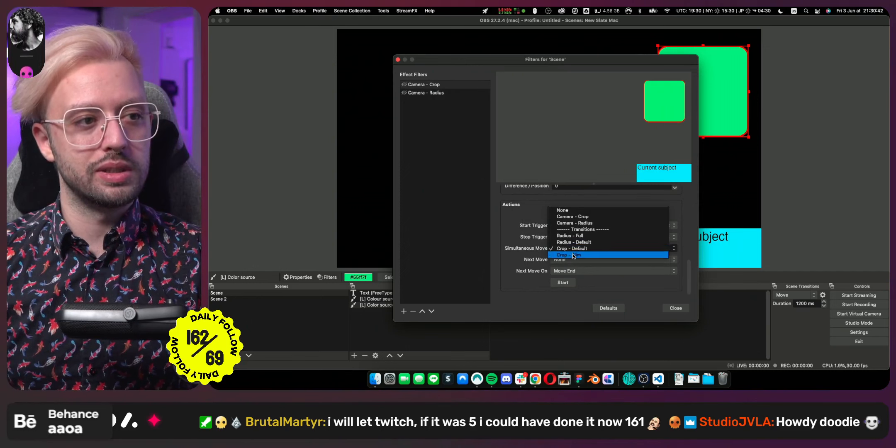
{"action": "left_click", "coordinate": [573, 256]}
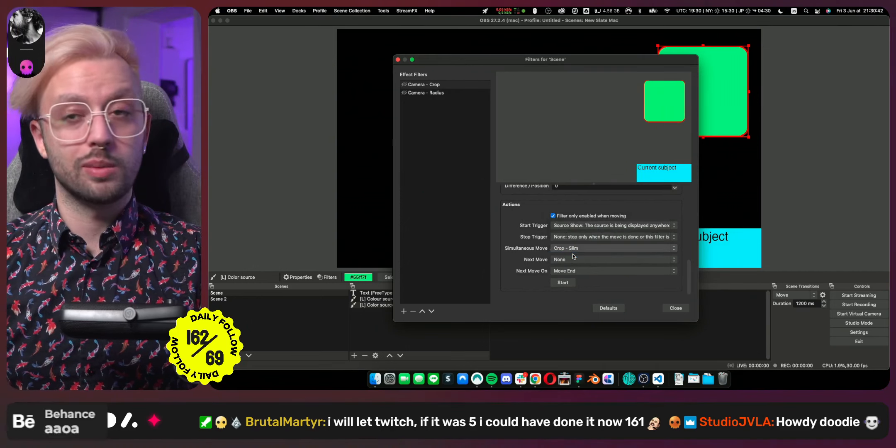
Set the simultaneous move of Scene's Camera - Radius filter to Radius - Default, then recheck both filters and close the filter settings.
{"action": "left_click", "coordinate": [425, 94]}
{"action": "scroll", "coordinate": [570, 248], "scroll_direction": "down", "scroll_amount": 10}
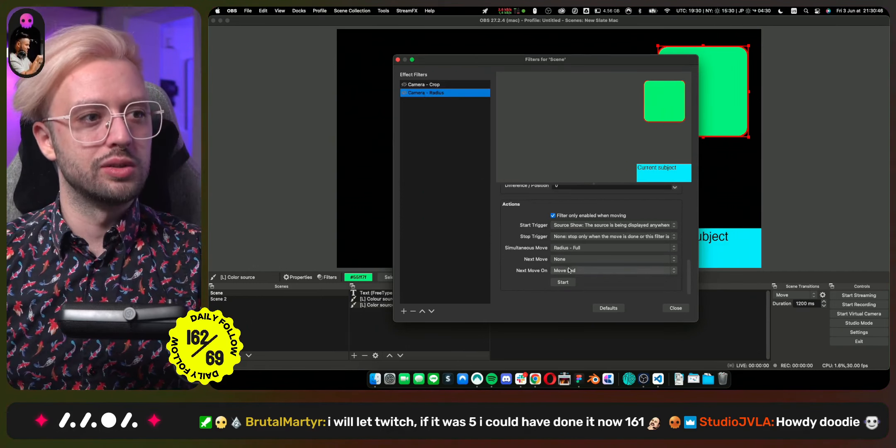
{"action": "left_click", "coordinate": [570, 248]}
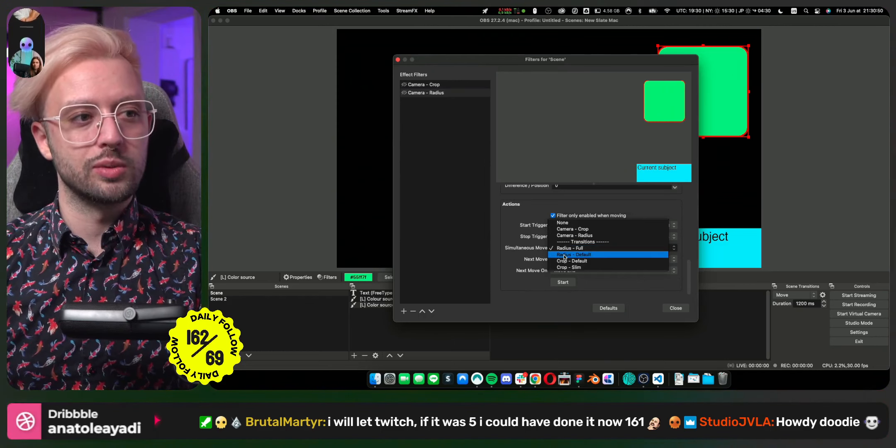
{"action": "left_click", "coordinate": [564, 255]}
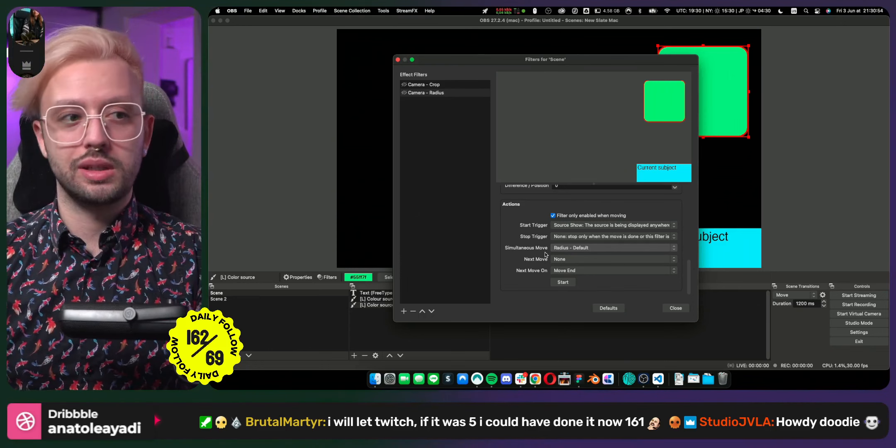
{"action": "left_click", "coordinate": [433, 87]}
{"action": "scroll", "coordinate": [511, 244], "scroll_direction": "down", "scroll_amount": 10}
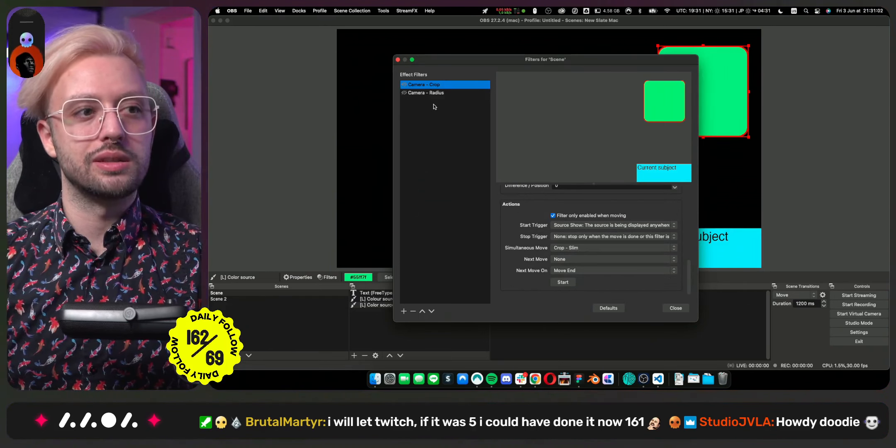
{"action": "left_click", "coordinate": [445, 94]}
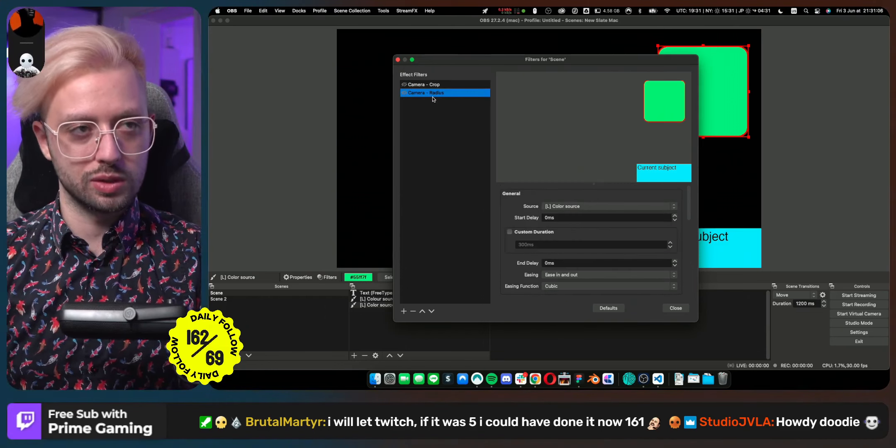
{"action": "left_click", "coordinate": [675, 308]}
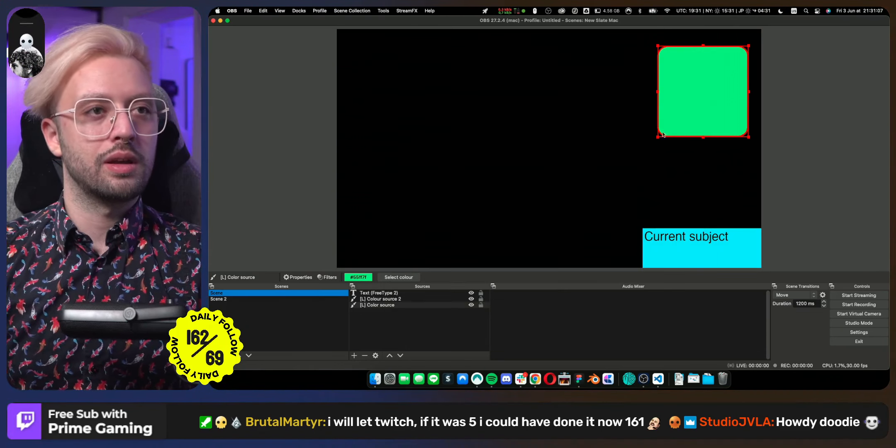
Review the start trigger and simultaneous move settings of the green color source's Crop - Slim filter, leaving the source deselected.
{"action": "right_click", "coordinate": [666, 100]}
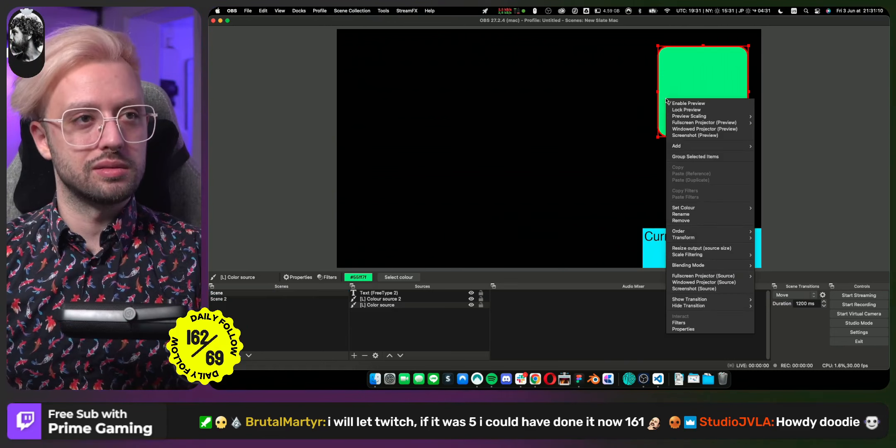
{"action": "left_click", "coordinate": [680, 322]}
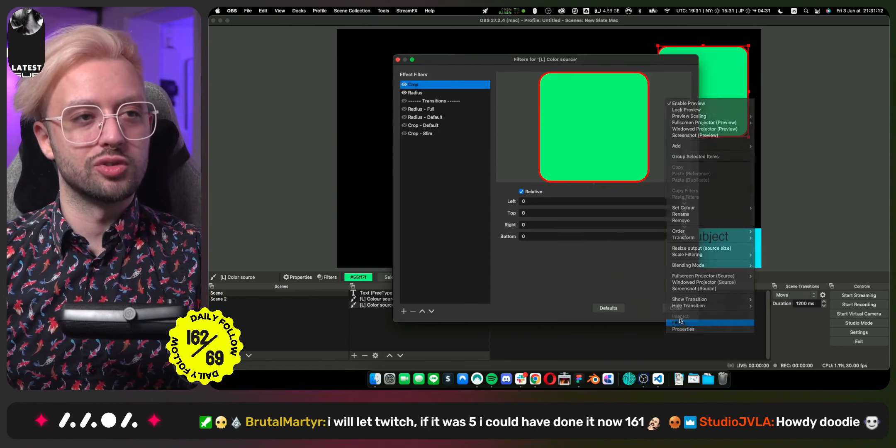
{"action": "left_click", "coordinate": [431, 134]}
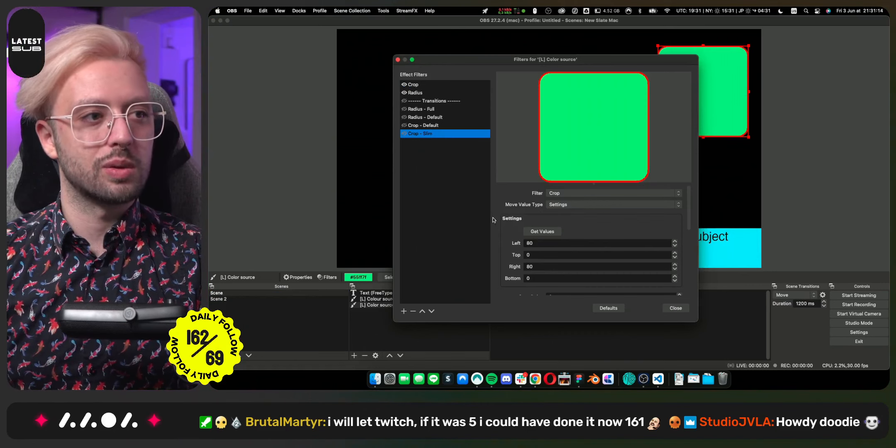
{"action": "scroll", "coordinate": [498, 224], "scroll_direction": "down", "scroll_amount": 5}
{"action": "left_click", "coordinate": [548, 252]}
{"action": "left_click", "coordinate": [543, 254]}
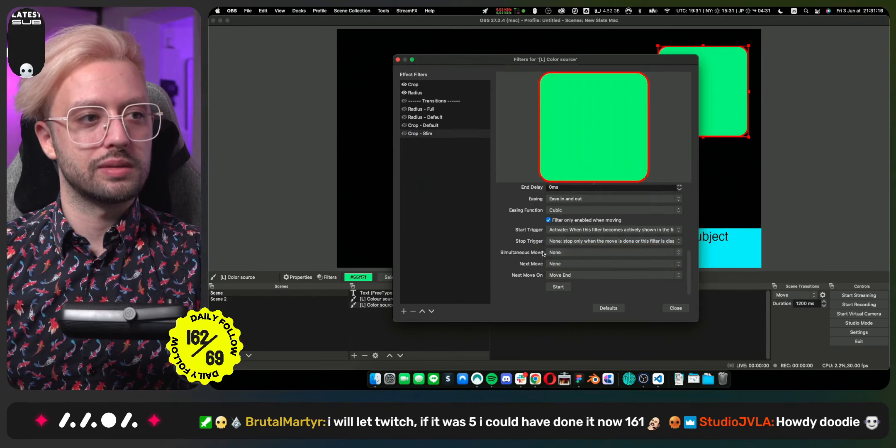
{"action": "left_click", "coordinate": [675, 308]}
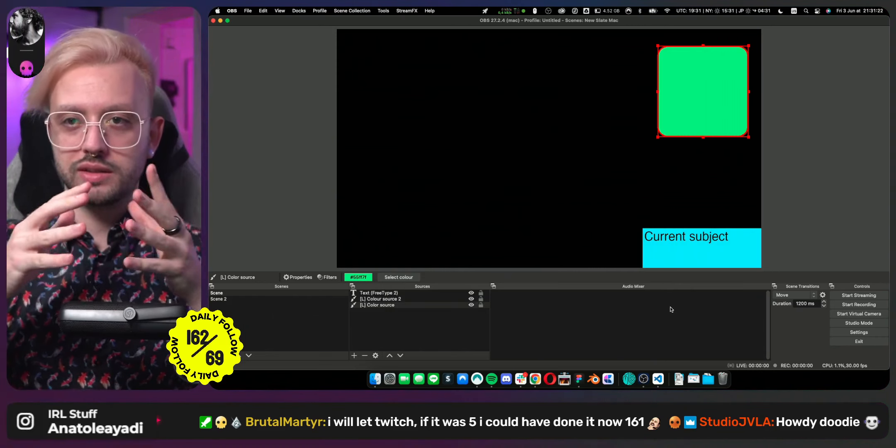
{"action": "left_click", "coordinate": [290, 240]}
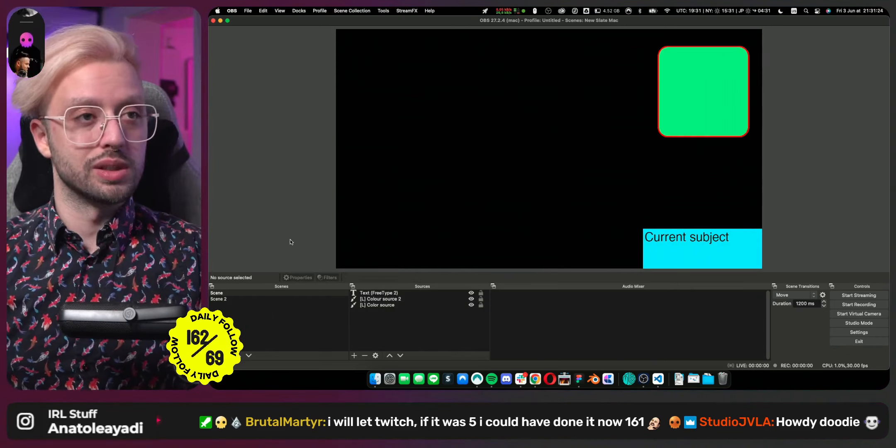
Open the filters of Scene 2 and bring up the start trigger choices of Camera - Crop.
{"action": "double_click", "coordinate": [256, 301]}
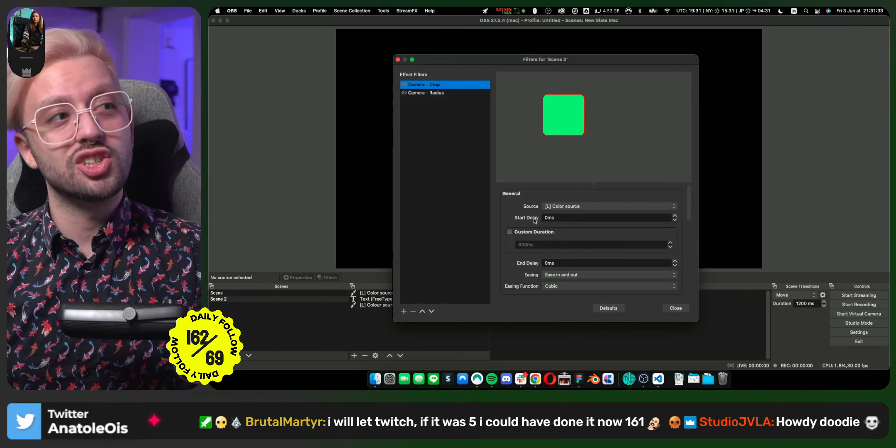
{"action": "scroll", "coordinate": [521, 210], "scroll_direction": "down", "scroll_amount": 10}
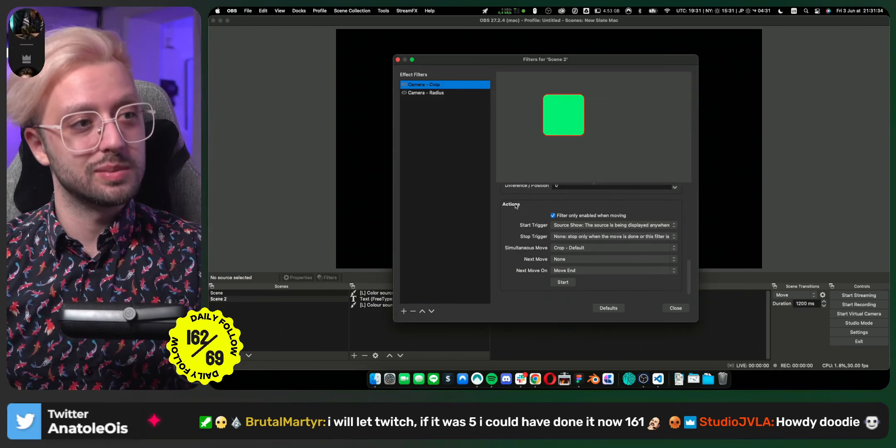
{"action": "left_click", "coordinate": [584, 227]}
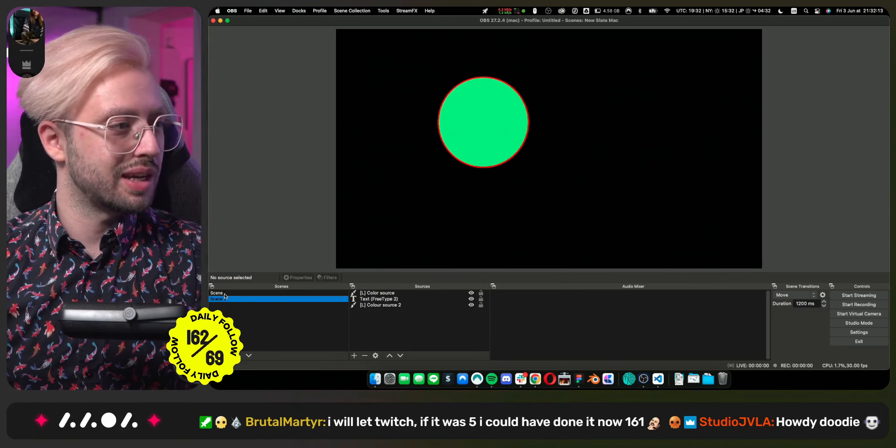
Set the start trigger of Camera - Crop on the scene named Scene to Activate.
{"action": "left_click", "coordinate": [224, 294]}
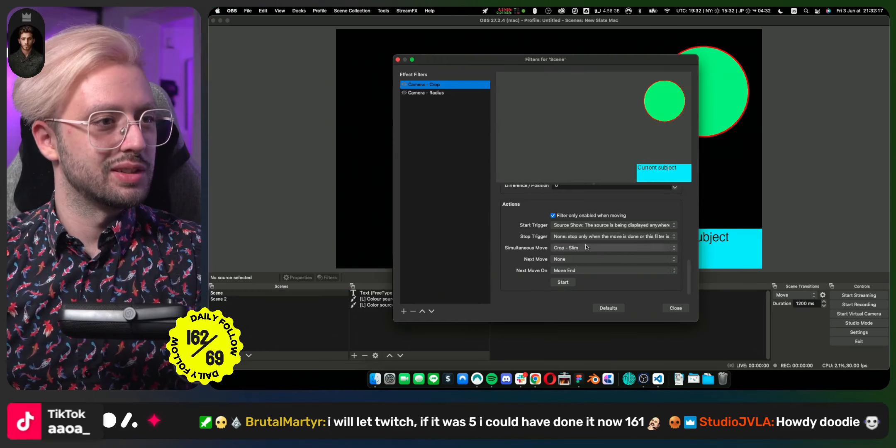
{"action": "left_click", "coordinate": [570, 226]}
{"action": "left_click", "coordinate": [569, 181]}
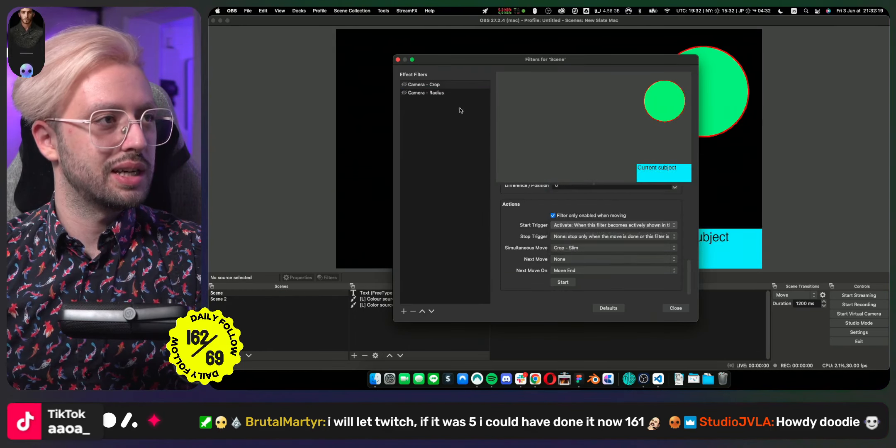
Set the start trigger of Scene's Camera - Radius filter to Activate and close the filter settings.
{"action": "left_click", "coordinate": [446, 94]}
{"action": "scroll", "coordinate": [531, 247], "scroll_direction": "down", "scroll_amount": 10}
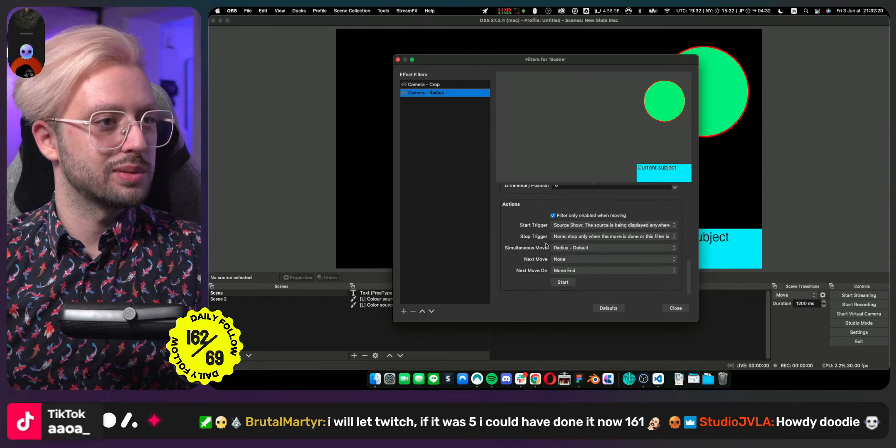
{"action": "left_click", "coordinate": [564, 225]}
{"action": "left_click", "coordinate": [568, 183]}
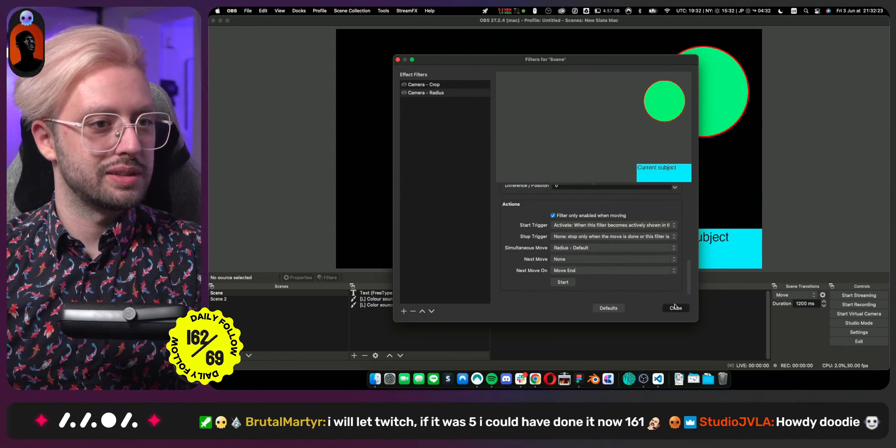
{"action": "left_click", "coordinate": [675, 307]}
Switch back and forth between Scene and Scene 2 to test the green source's crop and radius animations.
{"action": "left_click", "coordinate": [226, 298]}
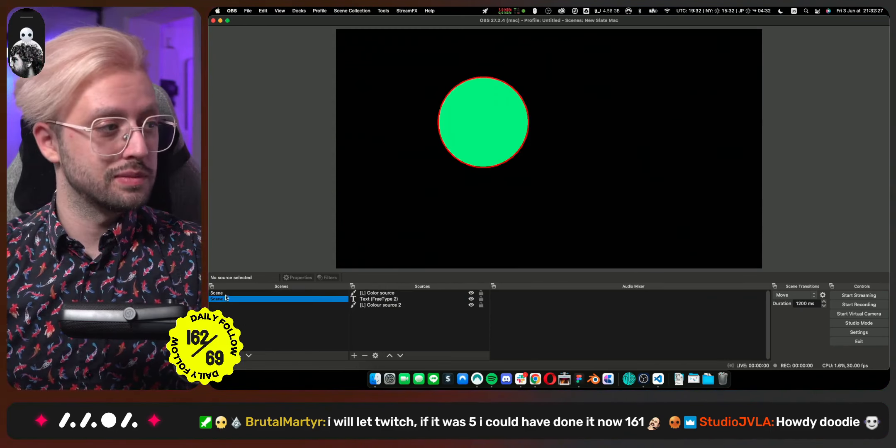
{"action": "left_click", "coordinate": [226, 295]}
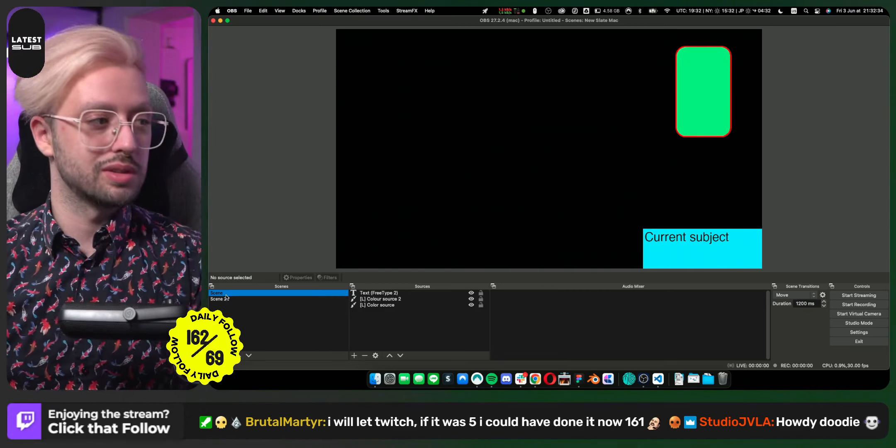
{"action": "left_click", "coordinate": [226, 299]}
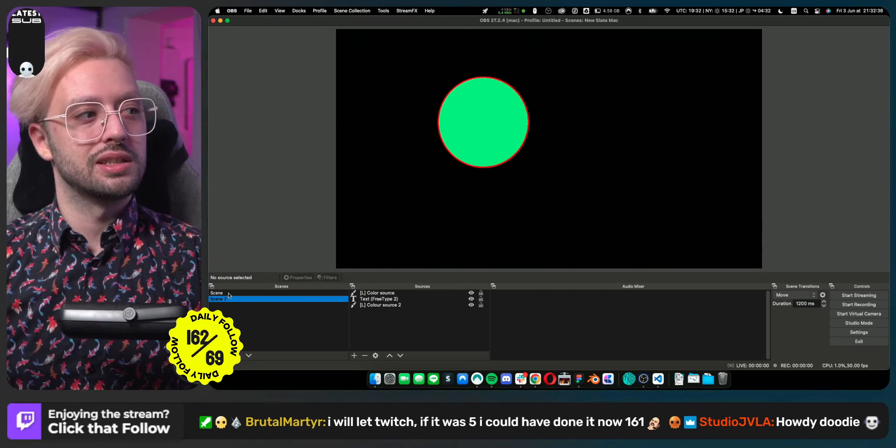
{"action": "left_click", "coordinate": [228, 293]}
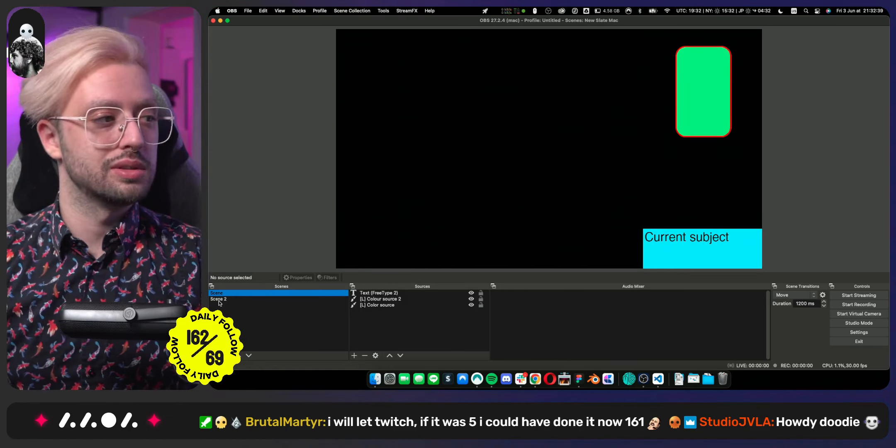
{"action": "left_click", "coordinate": [220, 299]}
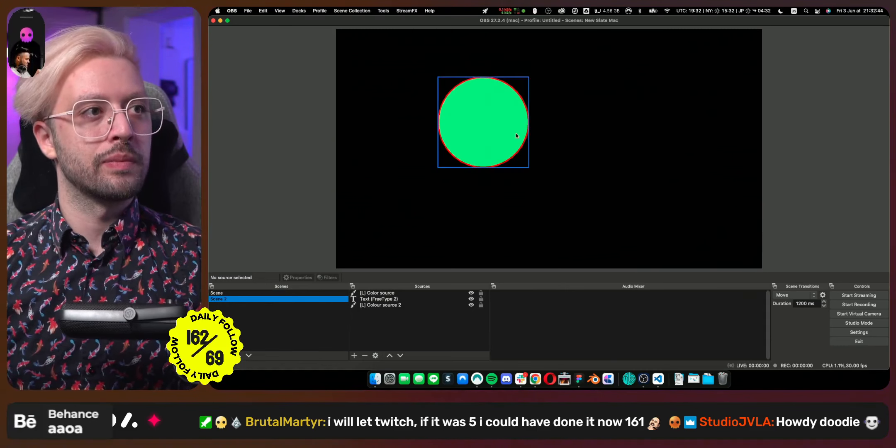
{"action": "left_click", "coordinate": [278, 293]}
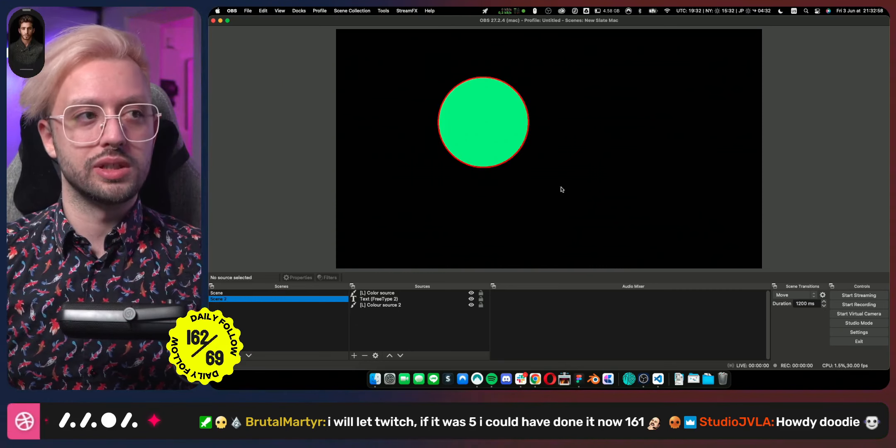
Switch to the Slate scene collection and open the filters of Prez, keeping the camera in the preview uncovered.
{"action": "left_click", "coordinate": [352, 10]}
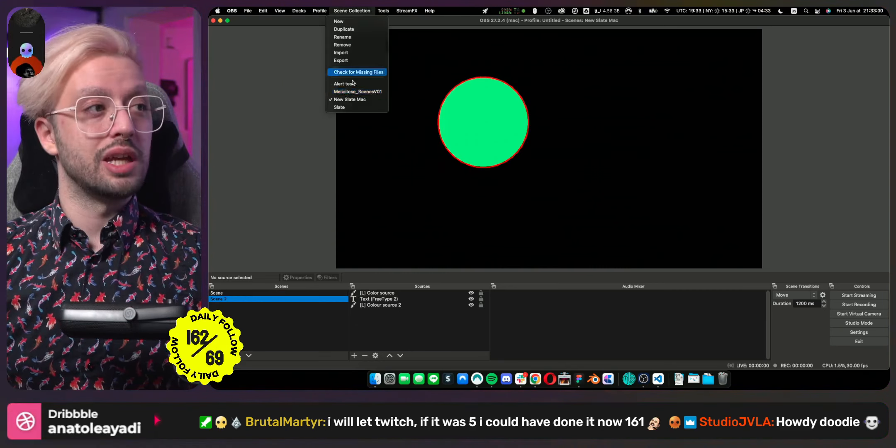
{"action": "left_click", "coordinate": [349, 107]}
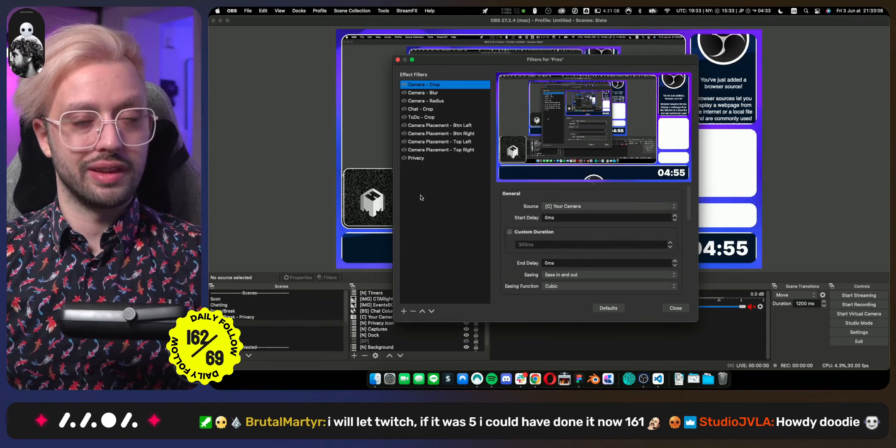
{"action": "left_click_drag", "start_coordinate": [476, 61], "coordinate": [652, 60]}
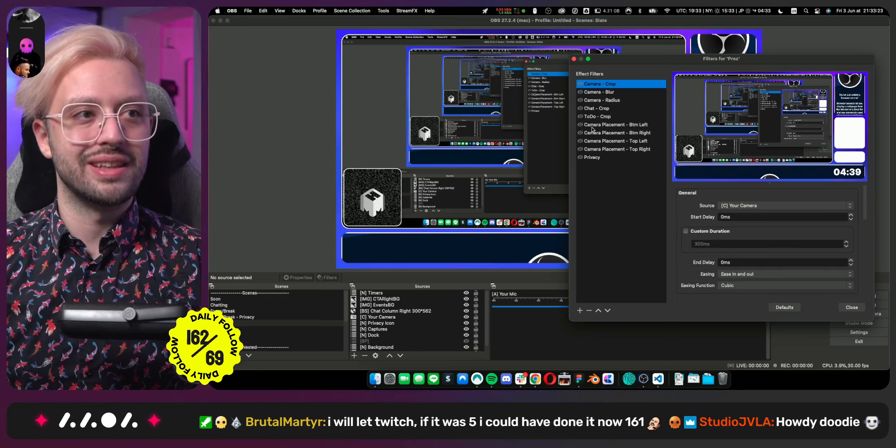
{"action": "left_click_drag", "start_coordinate": [601, 63], "coordinate": [719, 57]}
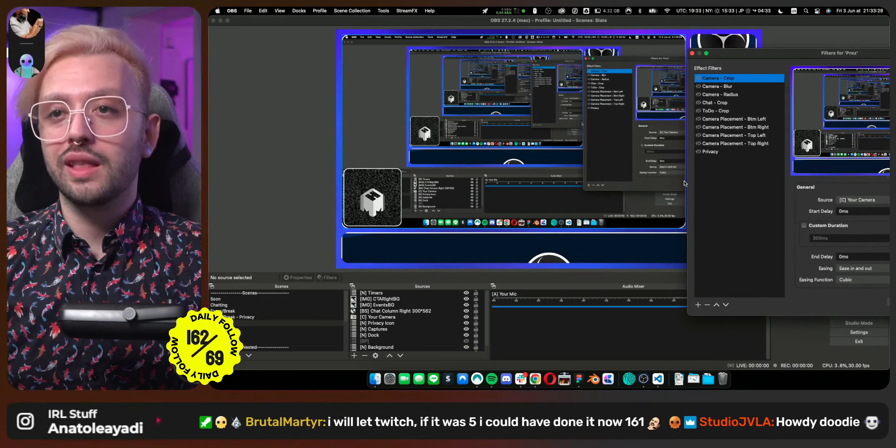
Trigger the Camera Placement filters of Prez in turn to move the camera between corners, ending with Btm Left.
{"action": "left_click", "coordinate": [699, 128]}
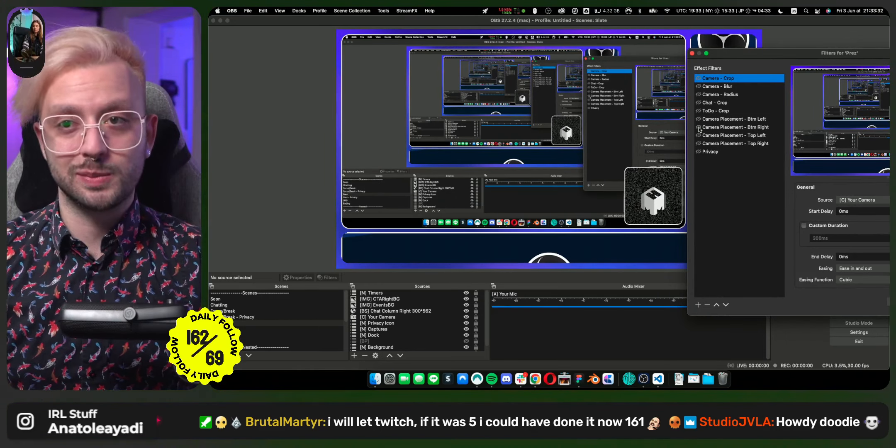
{"action": "left_click", "coordinate": [699, 136]}
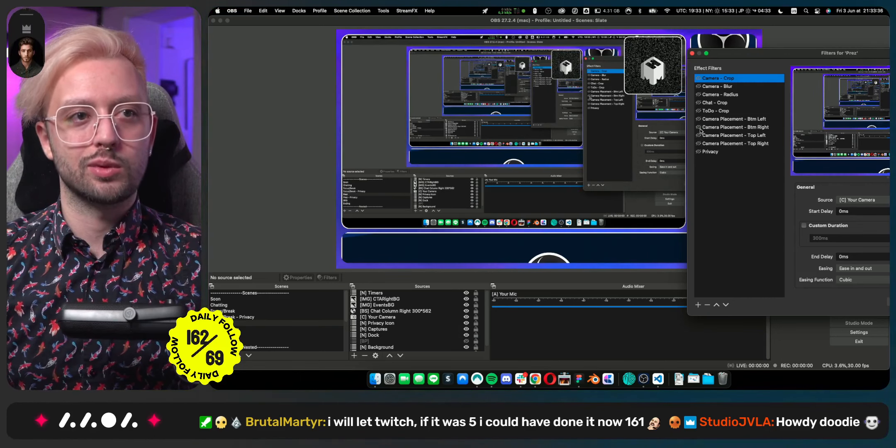
{"action": "left_click", "coordinate": [699, 127]}
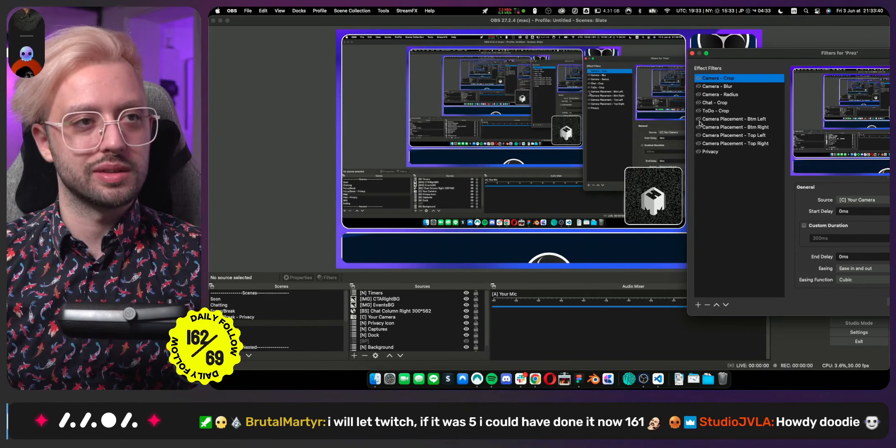
{"action": "left_click", "coordinate": [699, 119]}
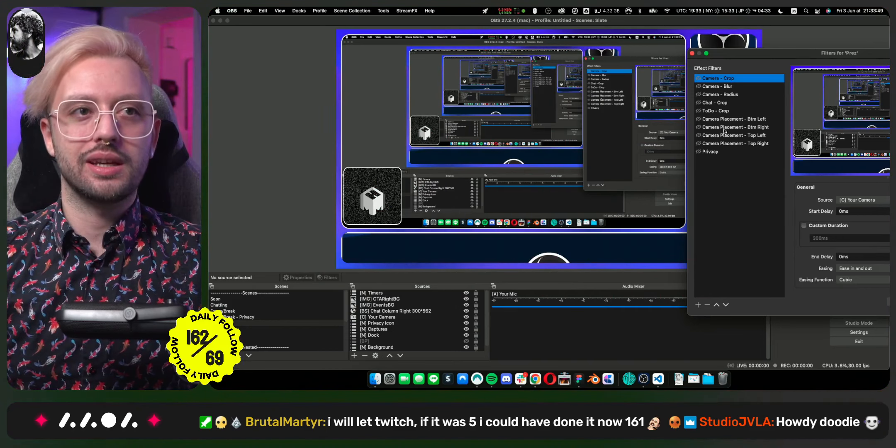
Show the Transform settings of Camera Placement - Btm Left and get the camera's current transform.
{"action": "left_click", "coordinate": [733, 120]}
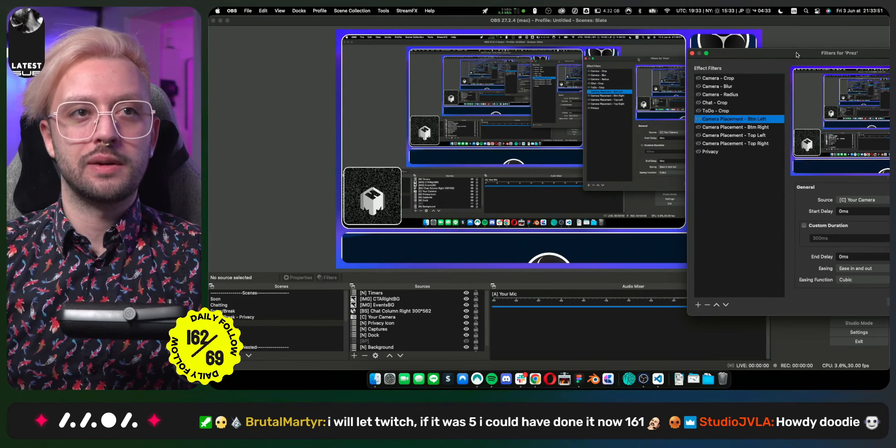
{"action": "left_click_drag", "start_coordinate": [797, 55], "coordinate": [473, 22]}
{"action": "scroll", "coordinate": [526, 201], "scroll_direction": "down", "scroll_amount": 5}
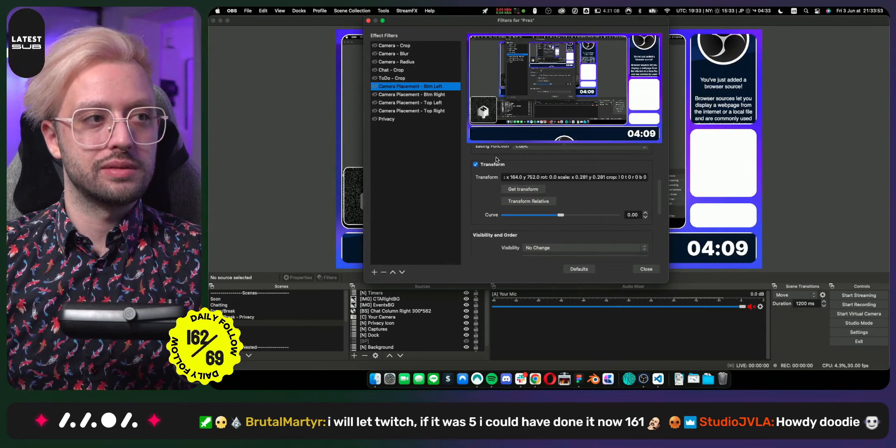
{"action": "left_click", "coordinate": [532, 188]}
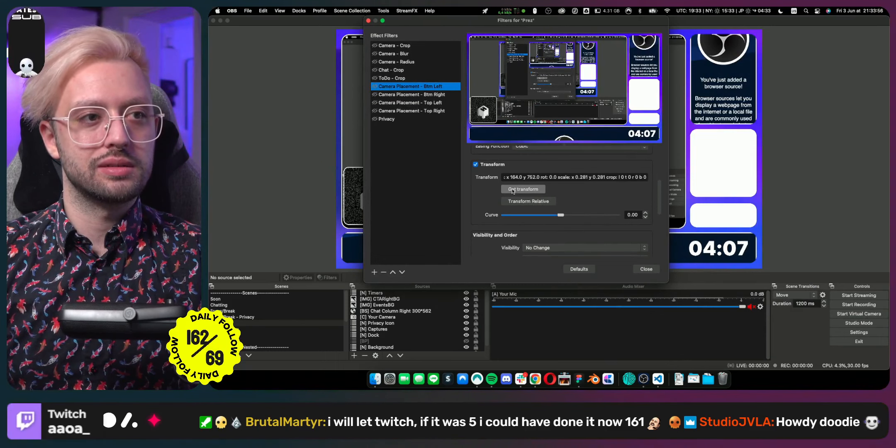
{"action": "scroll", "coordinate": [512, 191], "scroll_direction": "up", "scroll_amount": 1}
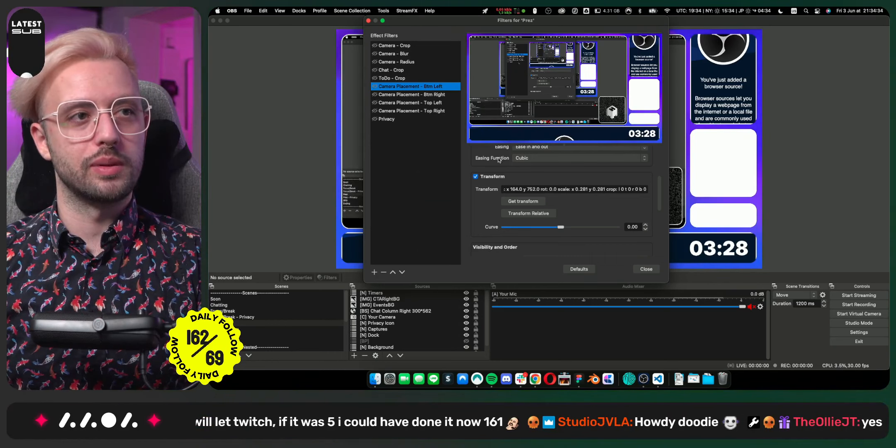
Trigger the Camera Placement - Btm Left move and set the preview scaling to Canvas (1920x1080).
{"action": "left_click", "coordinate": [375, 87]}
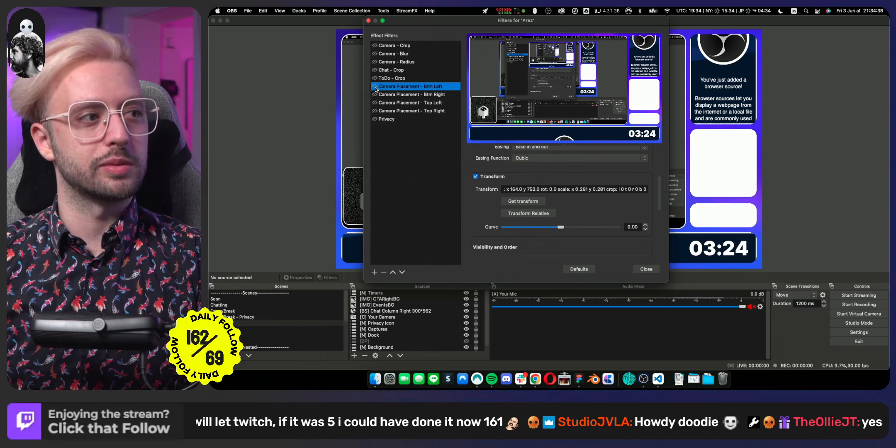
{"action": "left_click_drag", "start_coordinate": [411, 25], "coordinate": [605, 43]}
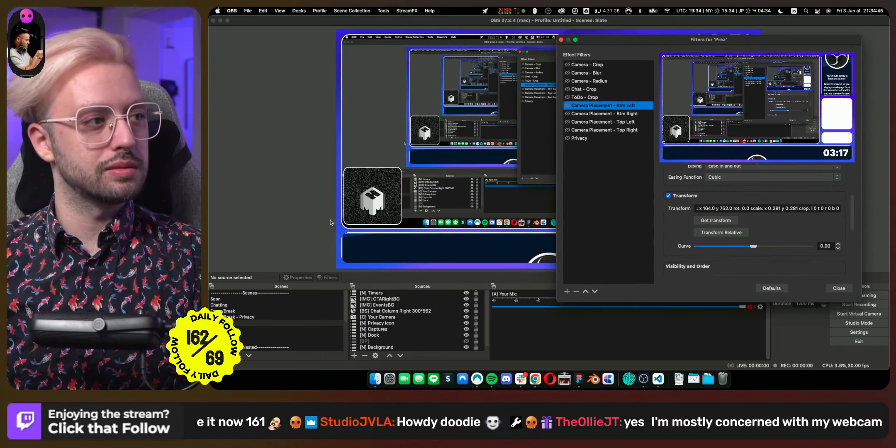
{"action": "right_click", "coordinate": [295, 202]}
{"action": "mouse_move", "coordinate": [330, 222]}
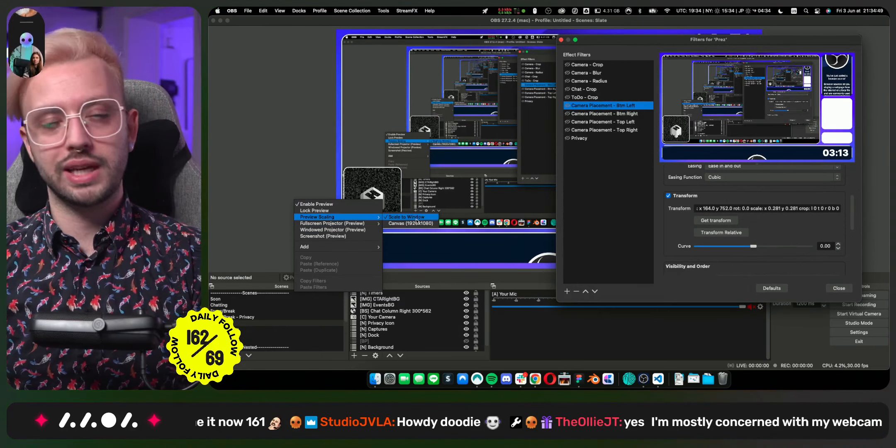
{"action": "left_click", "coordinate": [404, 223]}
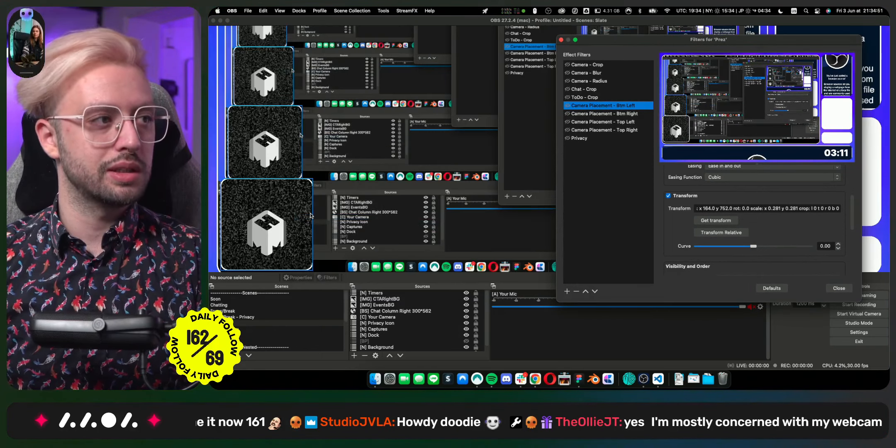
Select the [C] Your Camera source in the preview and nudge it down to y 758, closer to the capture frame's lower edge.
{"action": "left_click", "coordinate": [361, 193]}
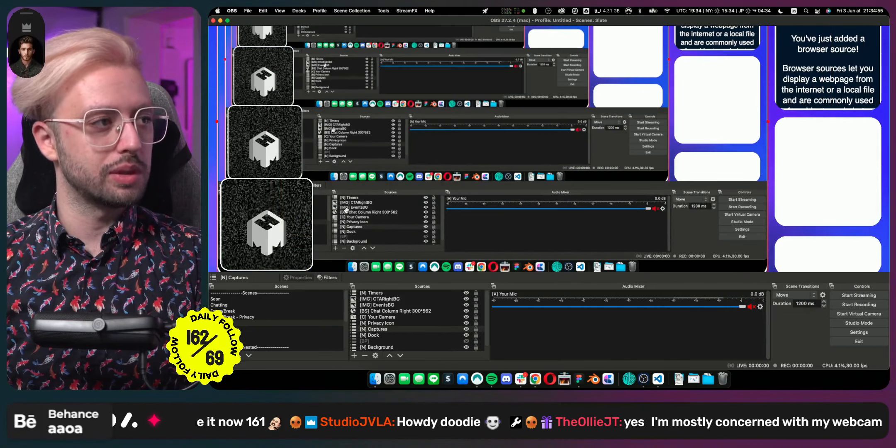
{"action": "left_click_drag", "start_coordinate": [375, 220], "coordinate": [513, 162]}
{"action": "scroll", "coordinate": [371, 195], "scroll_direction": "up", "scroll_amount": 10}
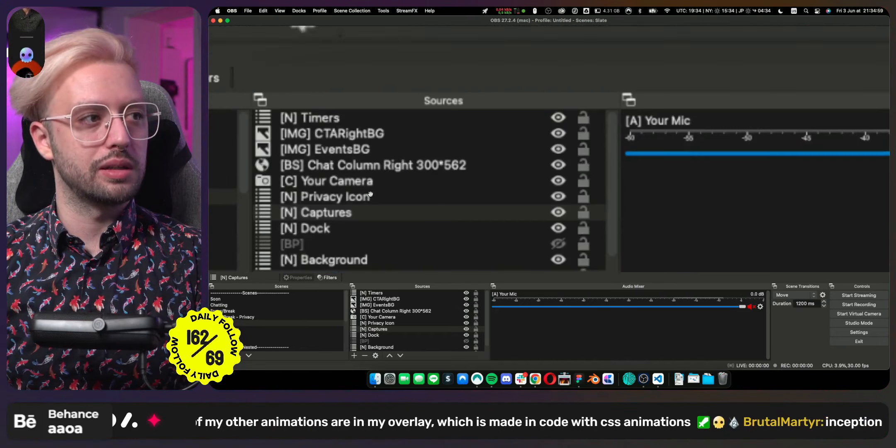
{"action": "scroll", "coordinate": [370, 194], "scroll_direction": "up", "scroll_amount": 5}
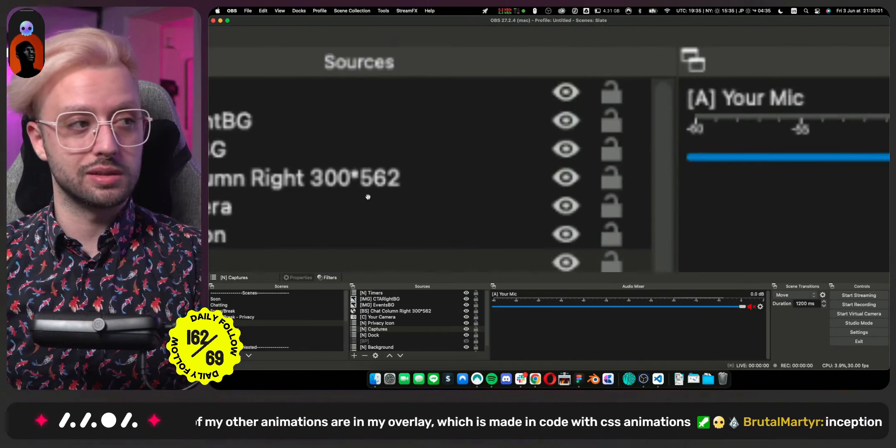
{"action": "scroll", "coordinate": [367, 196], "scroll_direction": "down", "scroll_amount": 7}
{"action": "scroll", "coordinate": [367, 196], "scroll_direction": "up", "scroll_amount": 9}
{"action": "scroll", "coordinate": [367, 196], "scroll_direction": "down", "scroll_amount": 5}
{"action": "left_click_drag", "start_coordinate": [364, 206], "coordinate": [887, 90]}
{"action": "left_click_drag", "start_coordinate": [694, 219], "coordinate": [835, 144]}
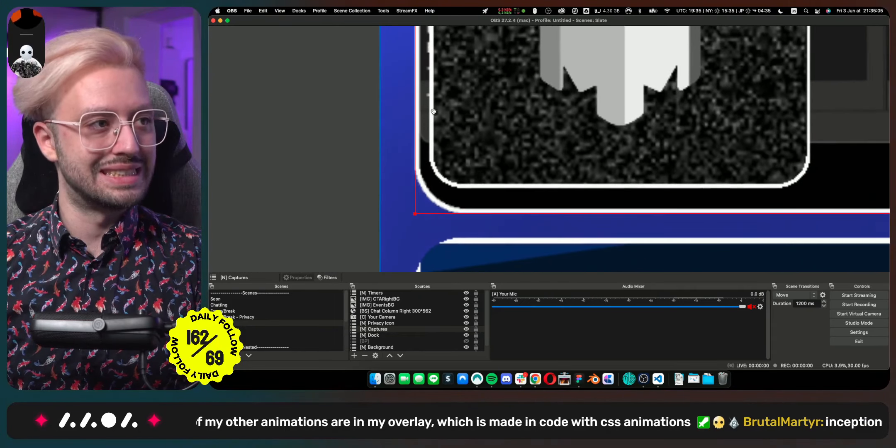
{"action": "left_click", "coordinate": [244, 184]}
{"action": "left_click", "coordinate": [622, 142]}
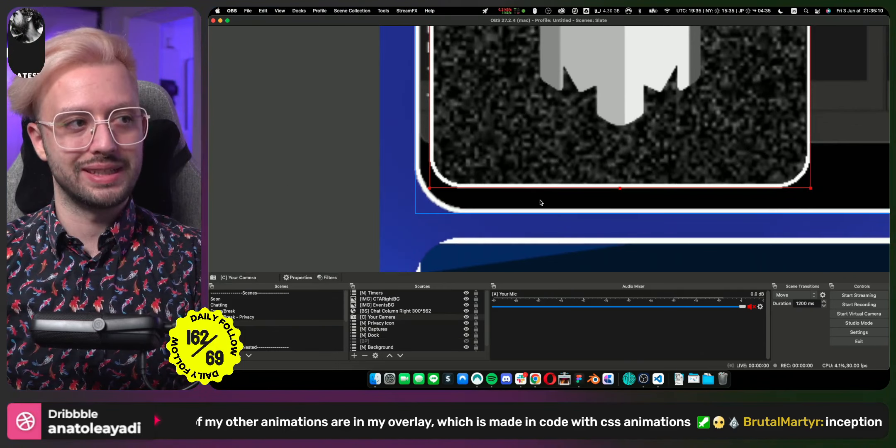
{"action": "key", "text": "Down"}
{"action": "key", "text": "Down"}
{"action": "key", "text": "Down"}
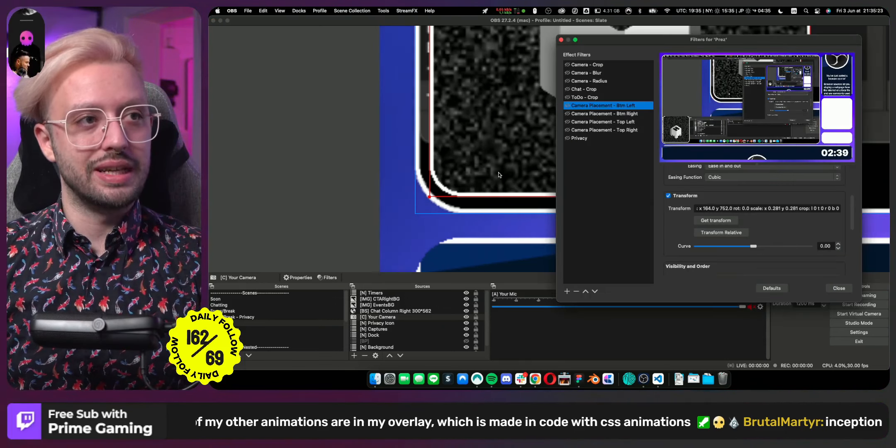
Get the camera's new transform for Camera Placement - Btm Left and set the preview scaling to Scale to Window.
{"action": "left_click", "coordinate": [711, 220]}
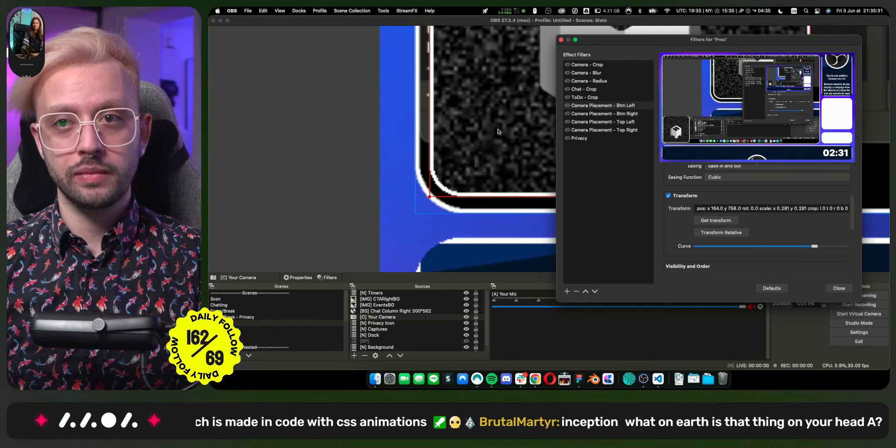
{"action": "right_click", "coordinate": [419, 114]}
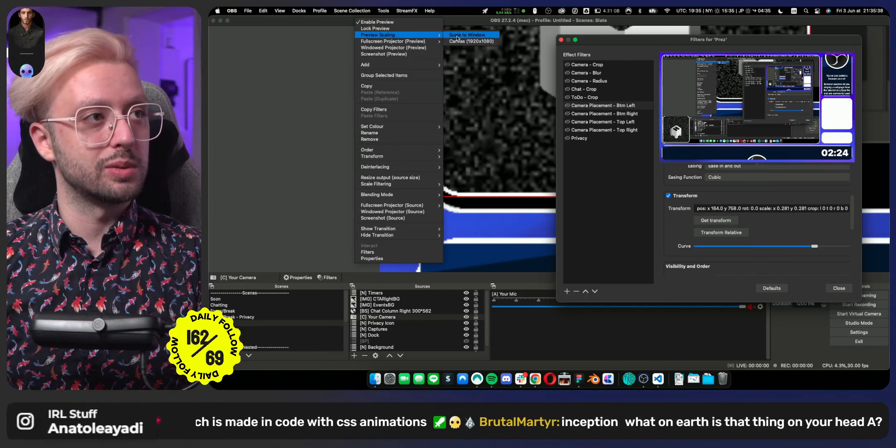
{"action": "left_click", "coordinate": [459, 39]}
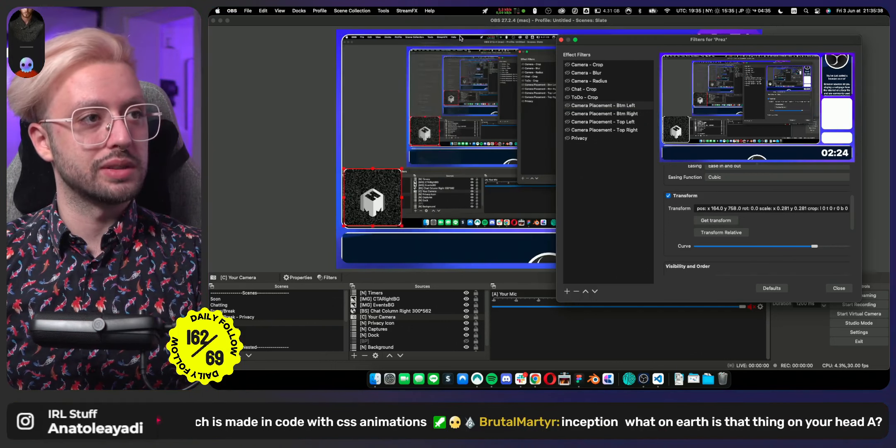
Trigger the Camera Placement - Btm Left move and close the filters of Prez.
{"action": "left_click", "coordinate": [568, 107]}
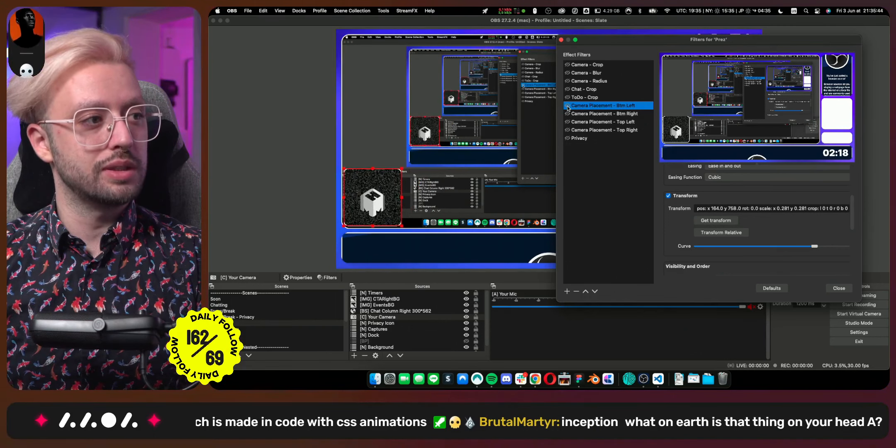
{"action": "key", "text": "Escape"}
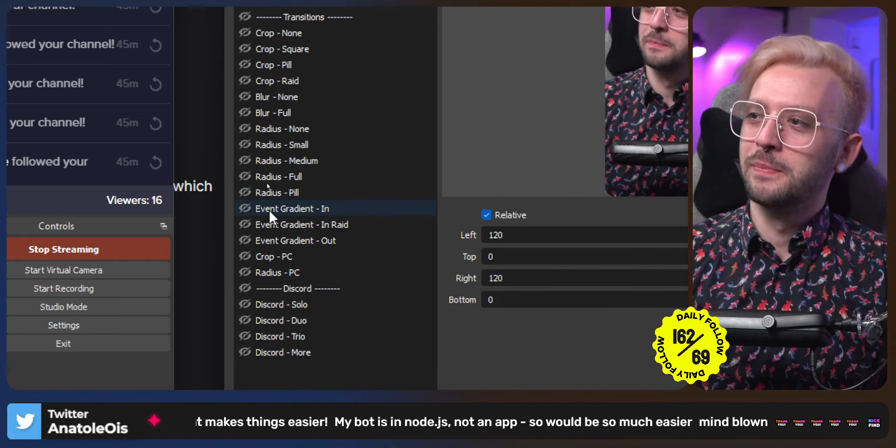
Trigger the Event Gradient - In filter of the streaming camera and move the main OBS window further into view.
{"action": "left_click", "coordinate": [244, 208]}
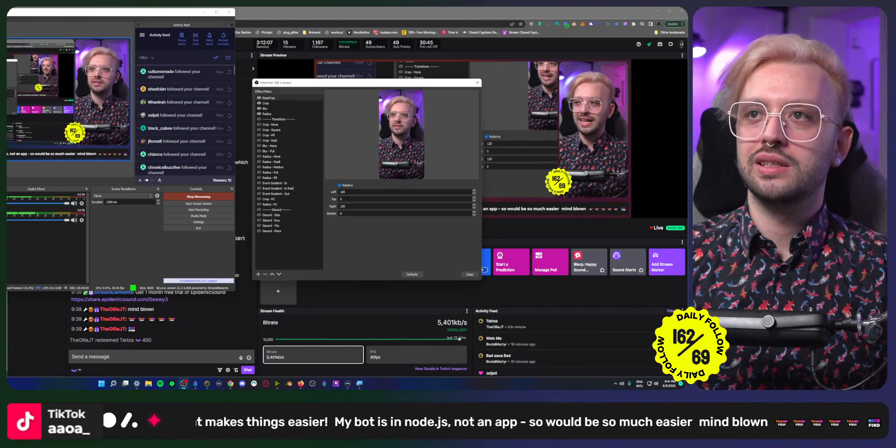
{"action": "left_click_drag", "start_coordinate": [7, 15], "coordinate": [148, 25]}
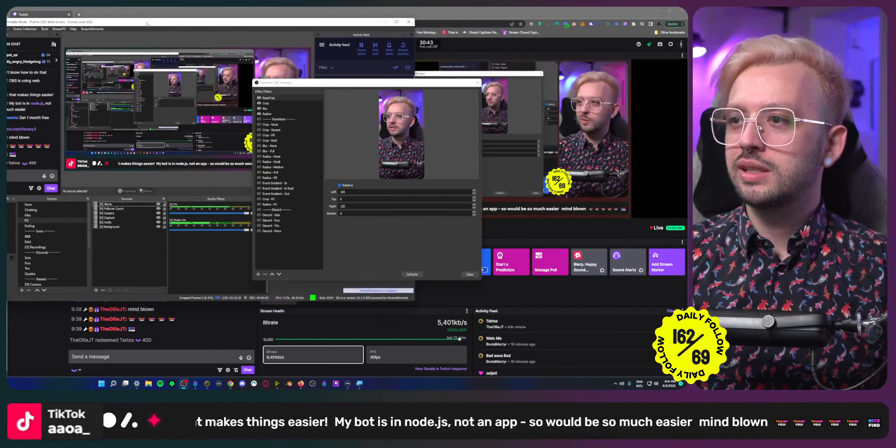